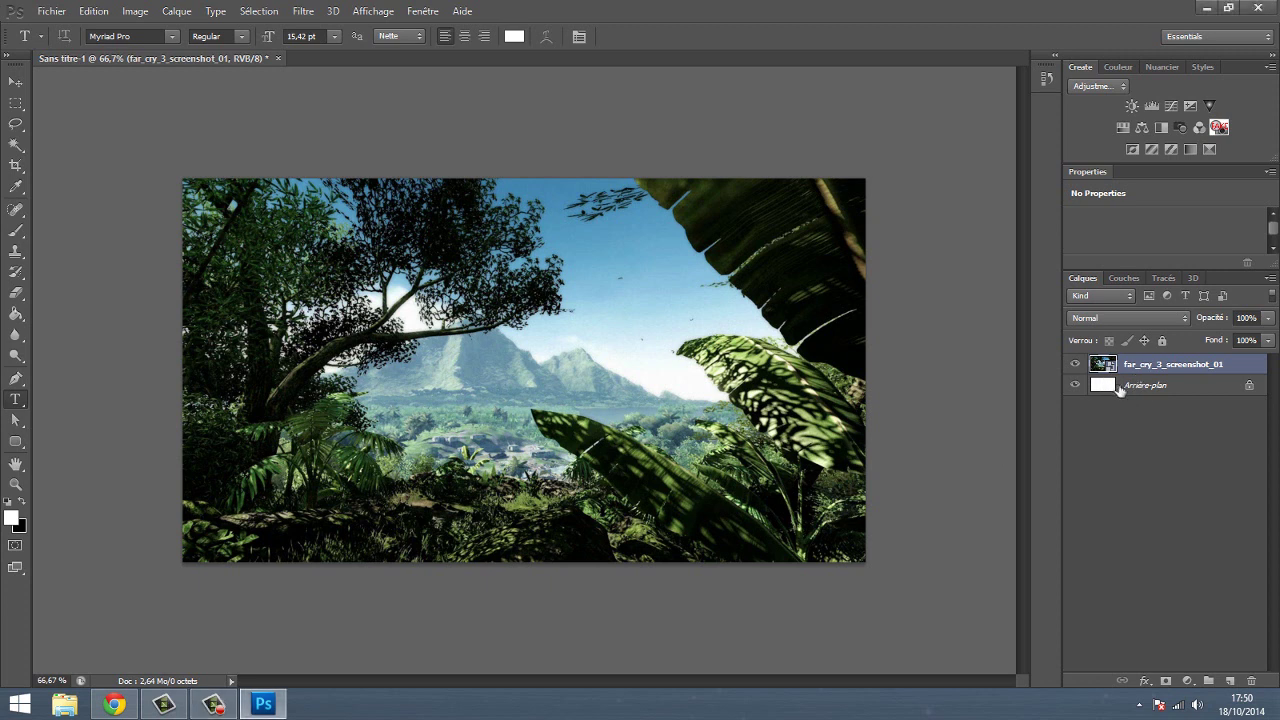
Step: Select the background layer, reselect the jungle layer, and browse the Image menu without choosing anything
left_click(1164, 385)
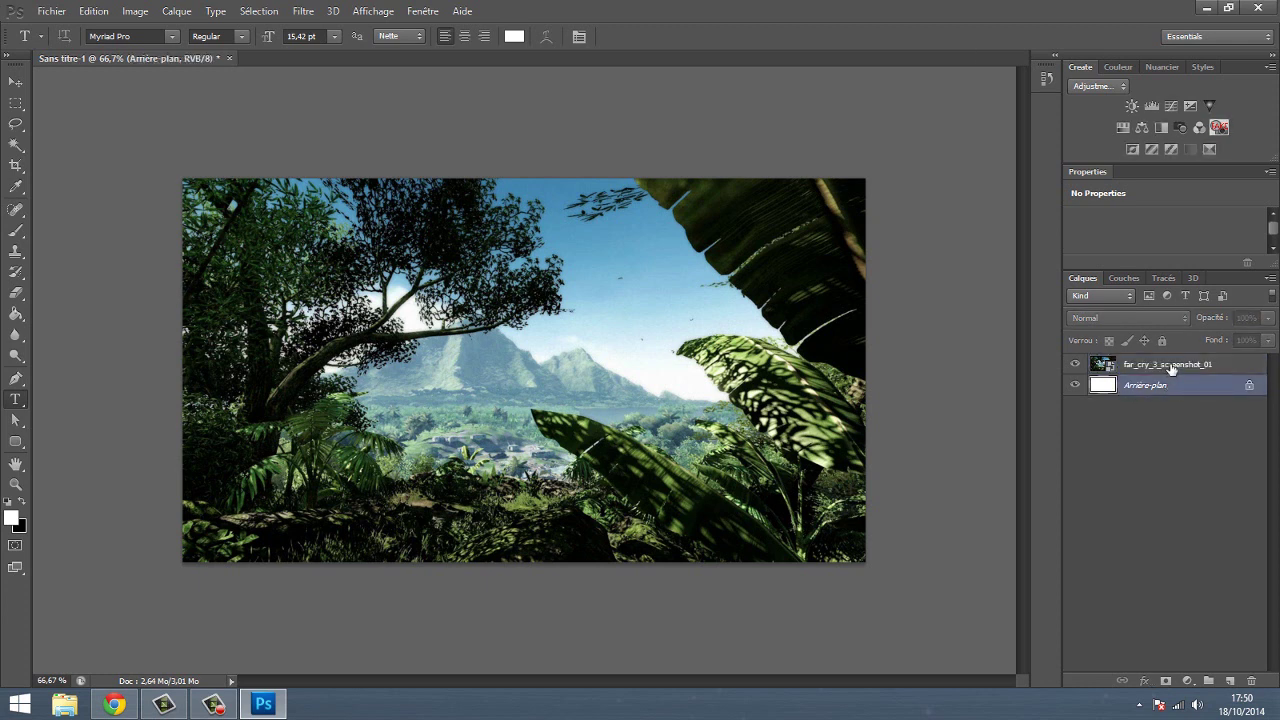
left_click(1170, 366)
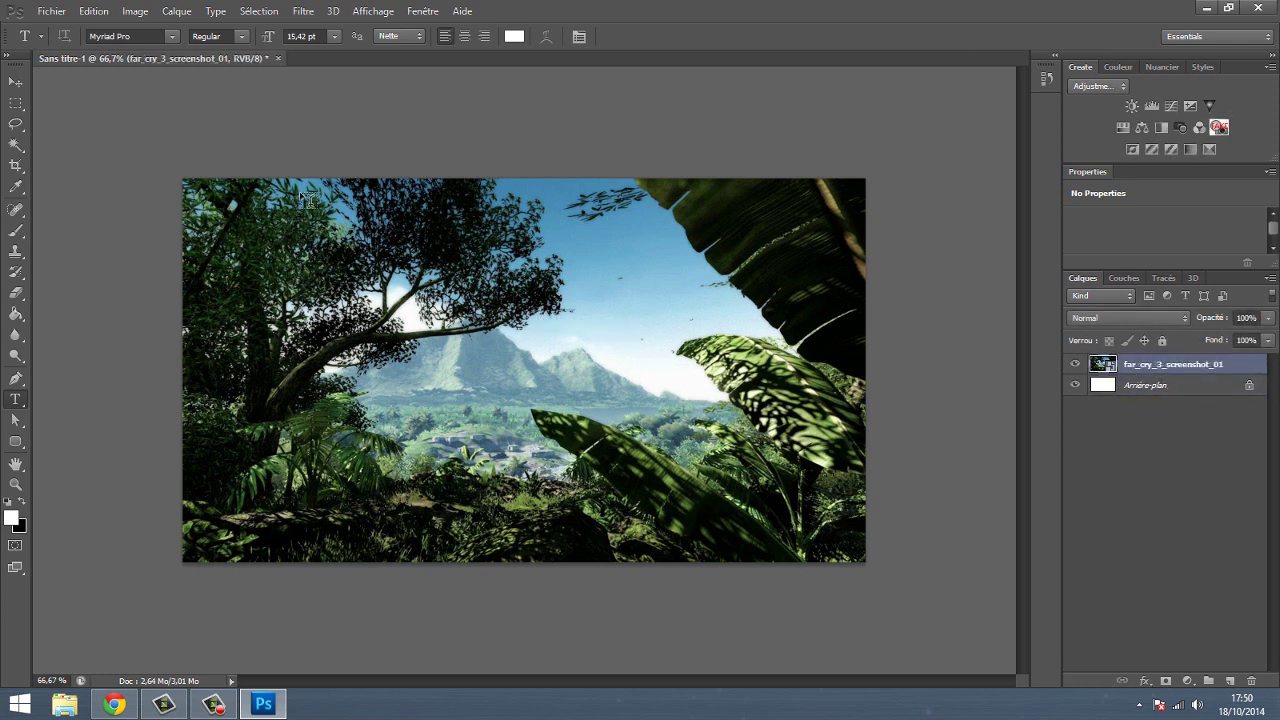
left_click(138, 11)
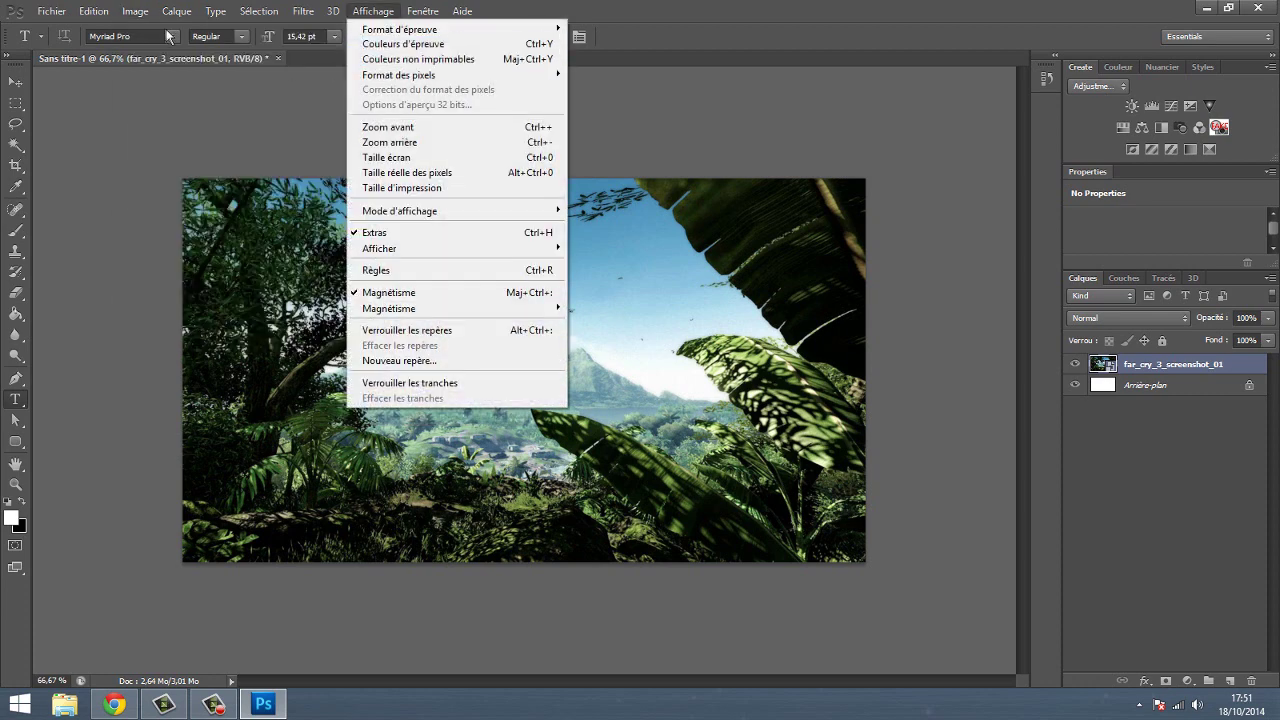
mouse_move(151, 51)
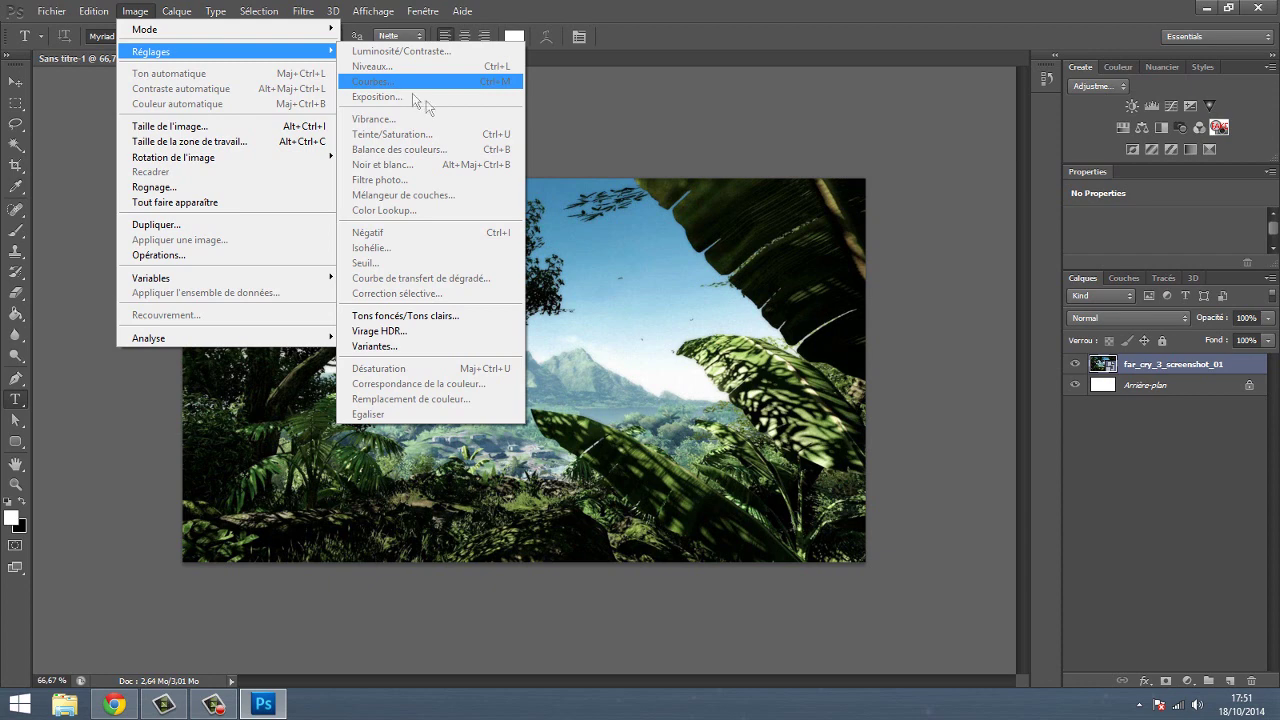
left_click(744, 156)
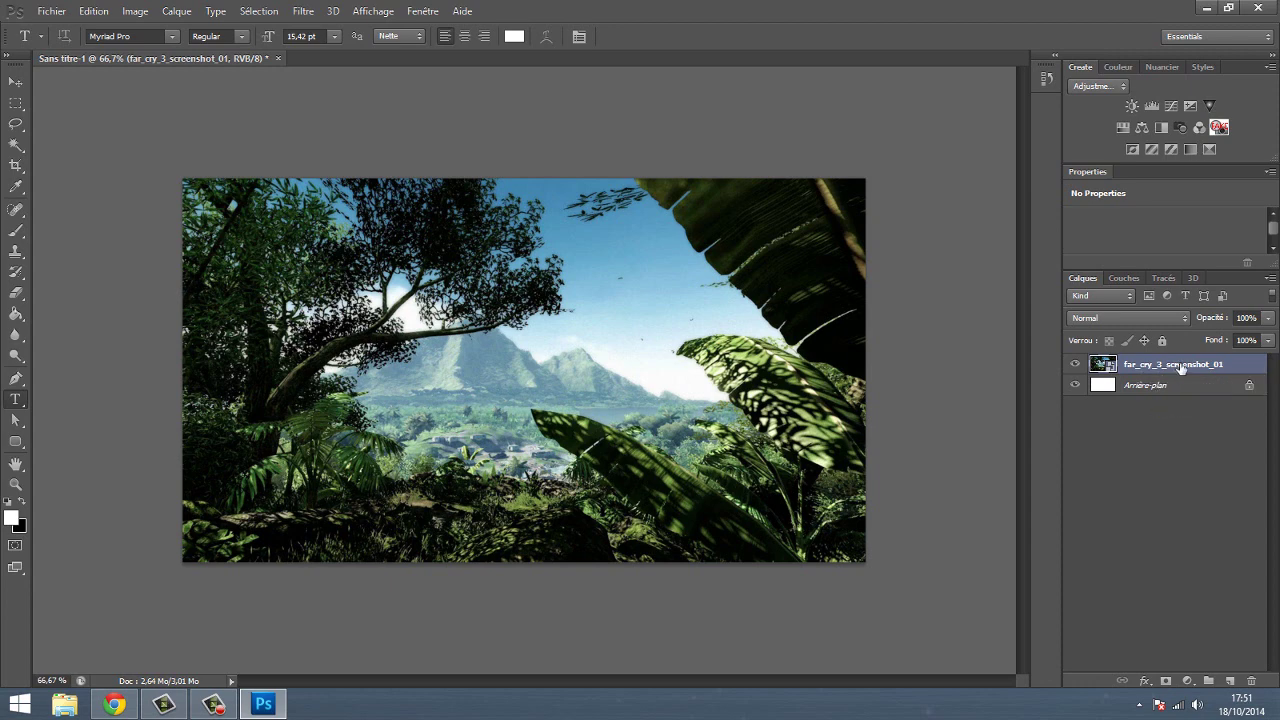
Step: Rasterize the far_cry smart object layer with Pixelliser le calque, confirming the warning, then take the Move tool
right_click(1163, 368)
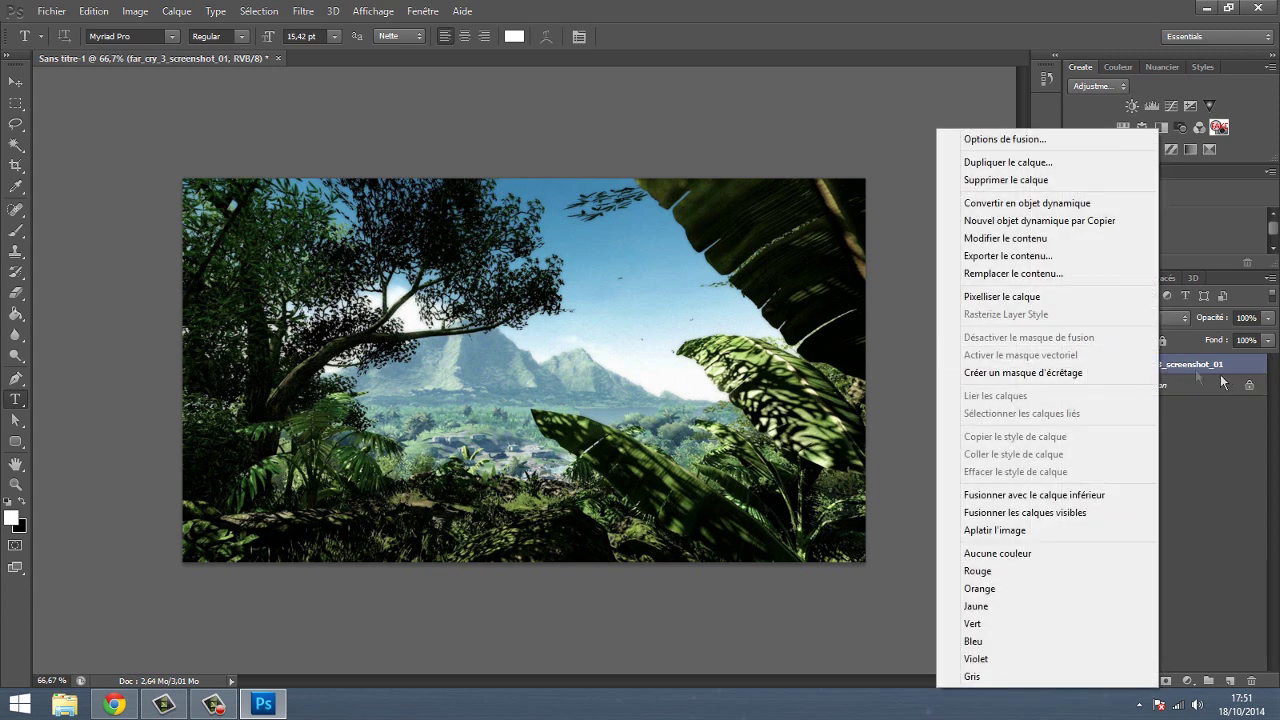
left_click(1037, 298)
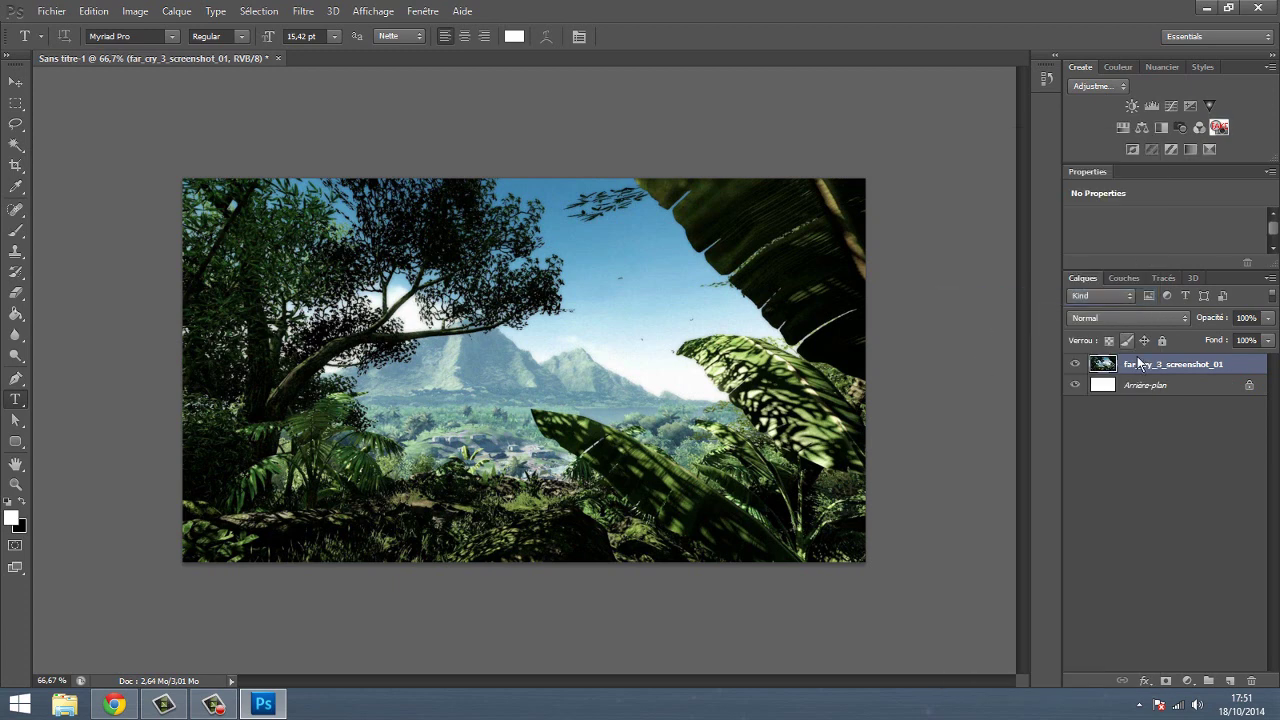
left_click(13, 229)
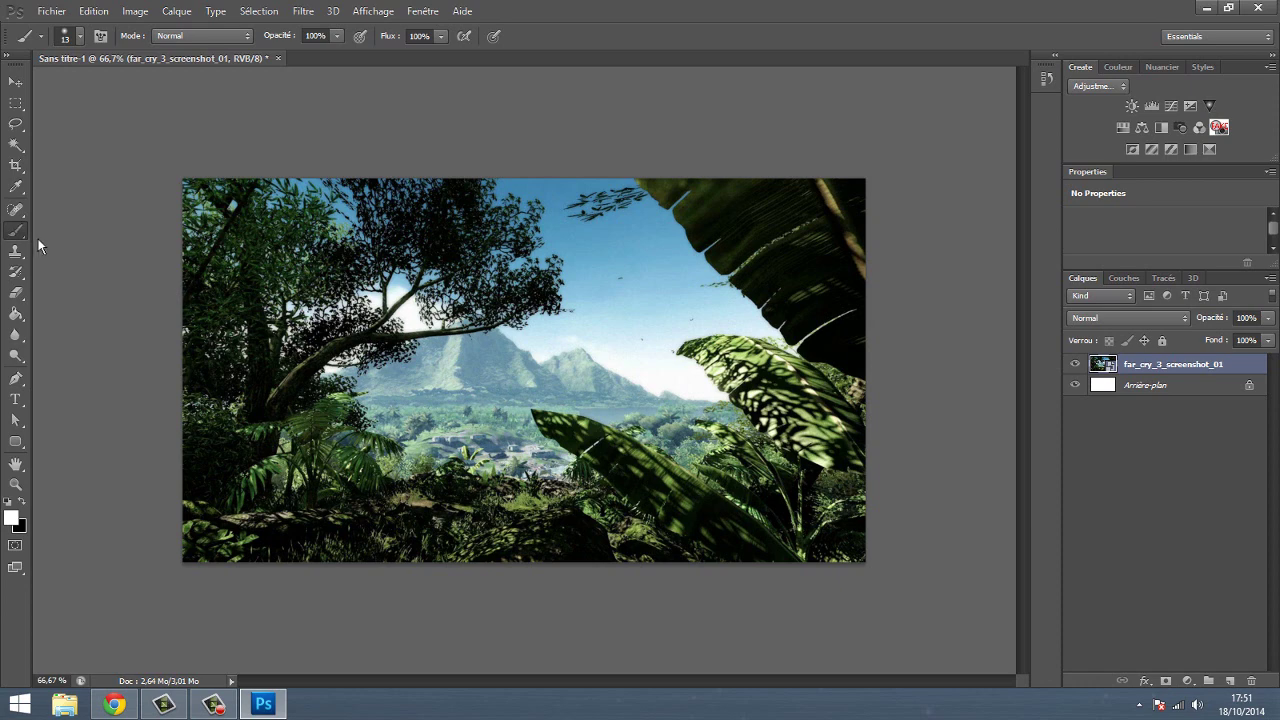
left_click(16, 292)
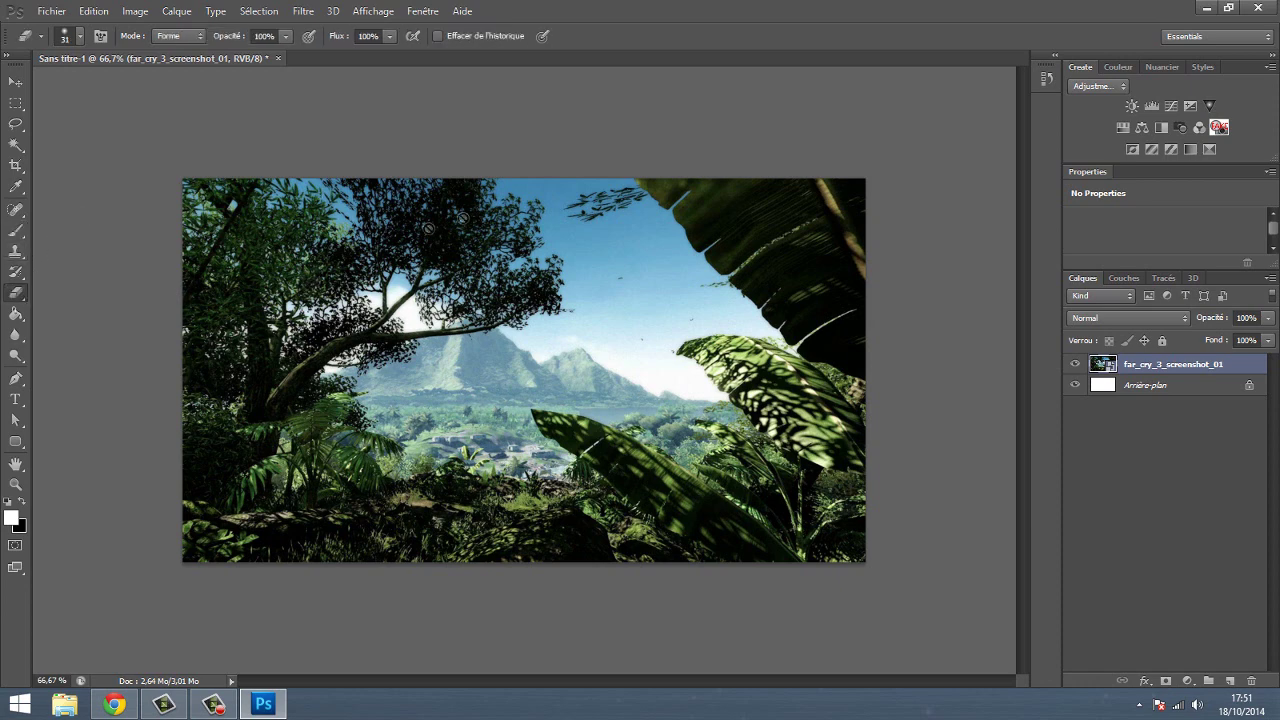
left_click(591, 277)
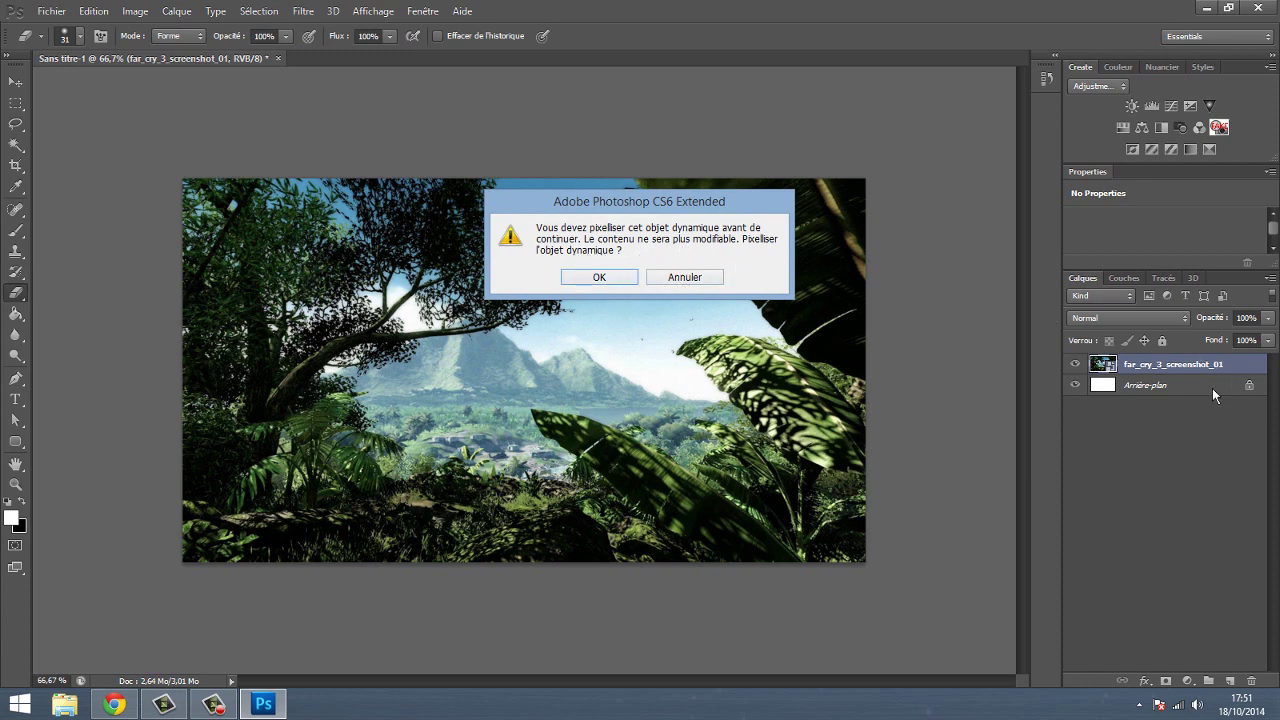
left_click(603, 278)
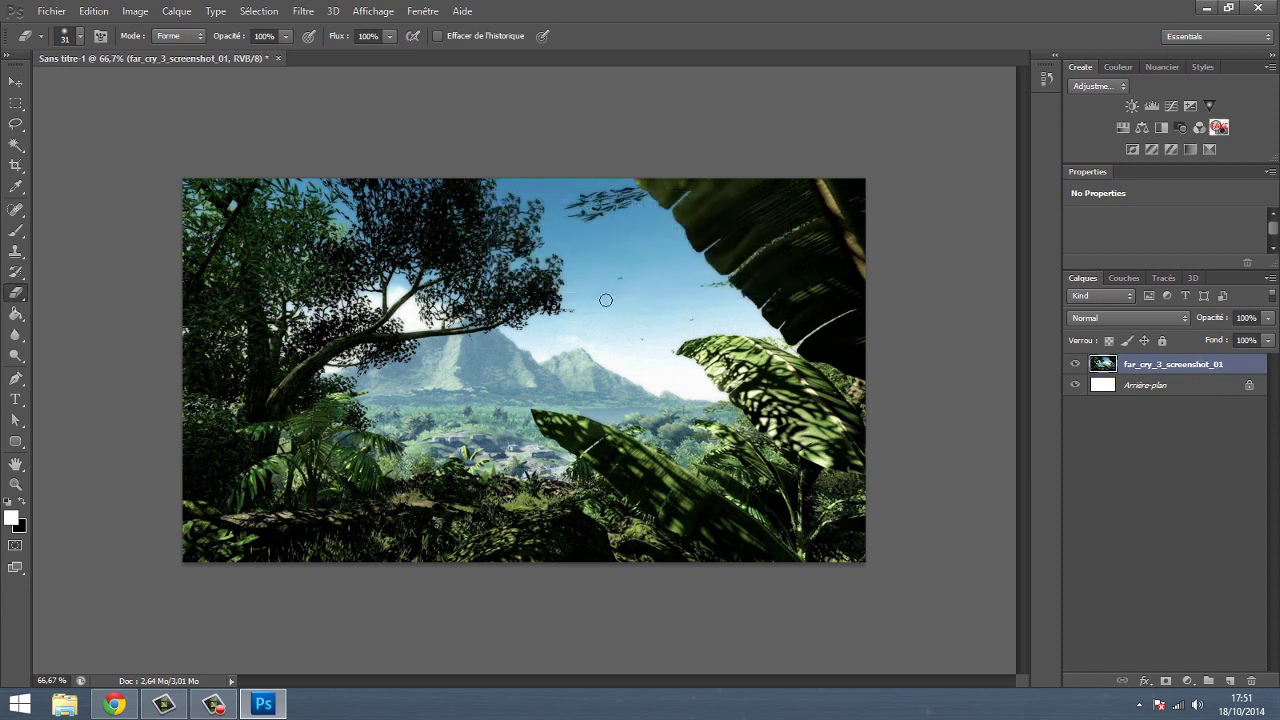
left_click(17, 83)
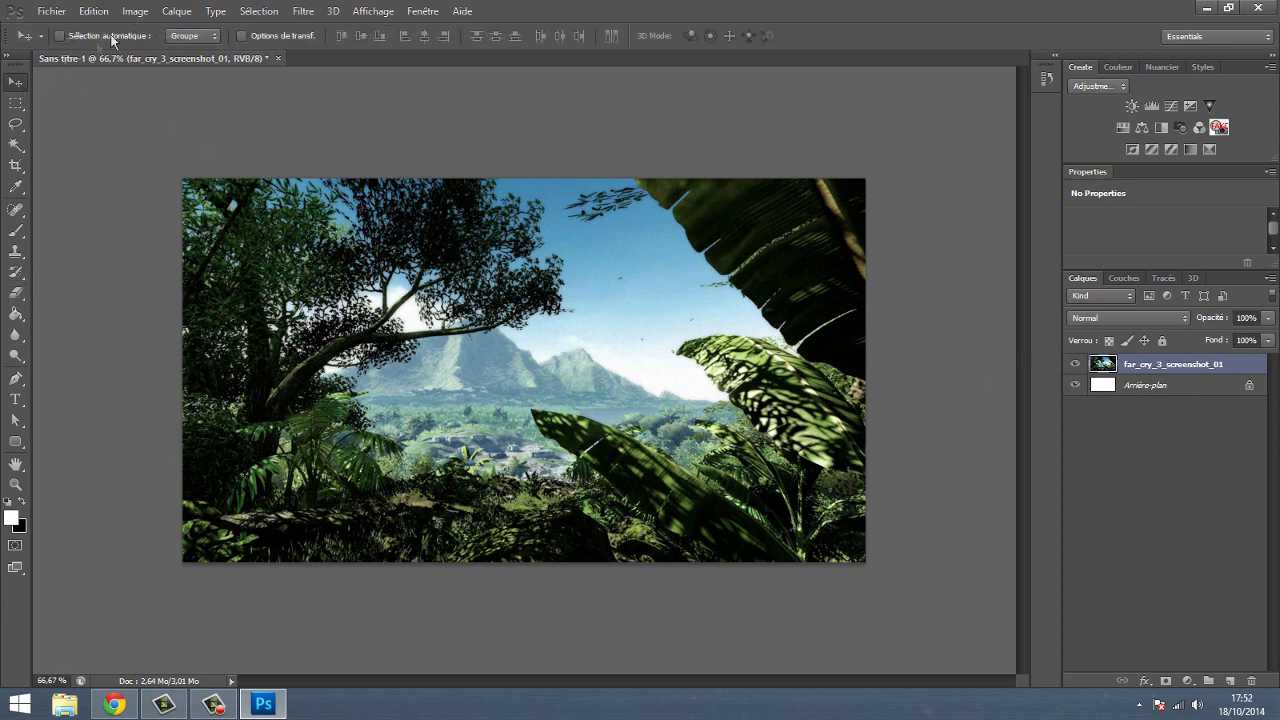
left_click(135, 11)
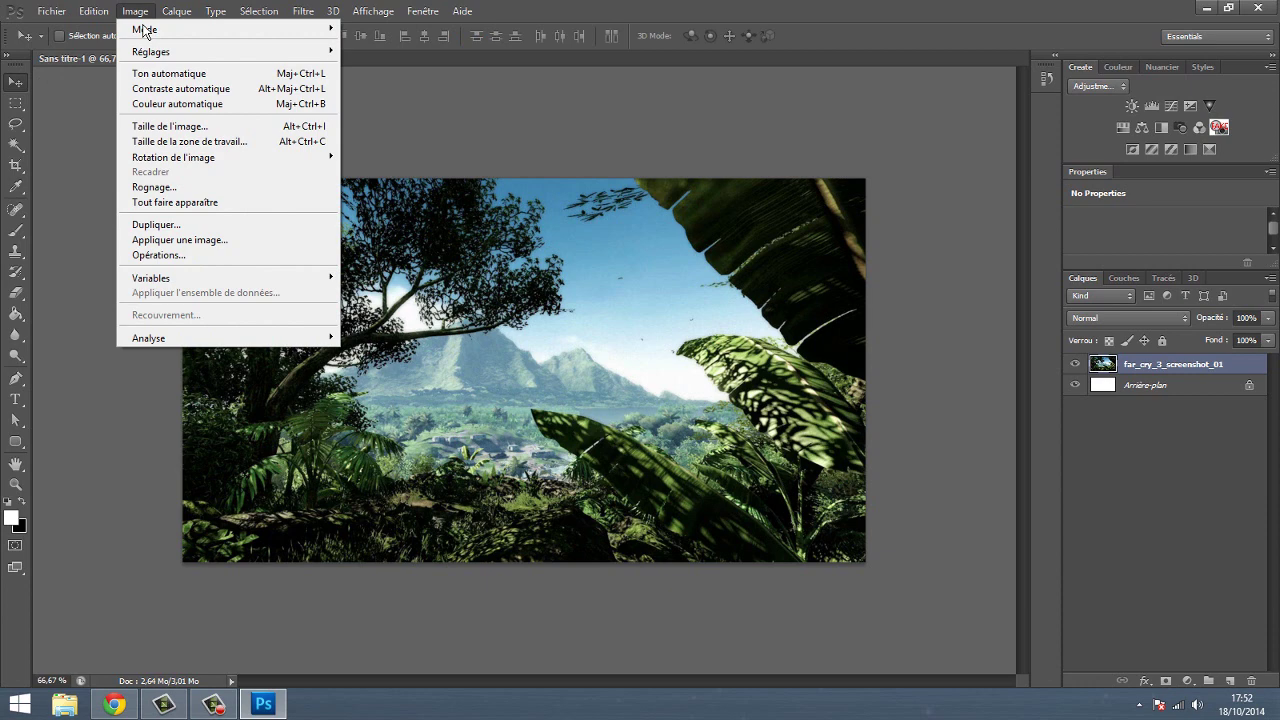
mouse_move(200, 51)
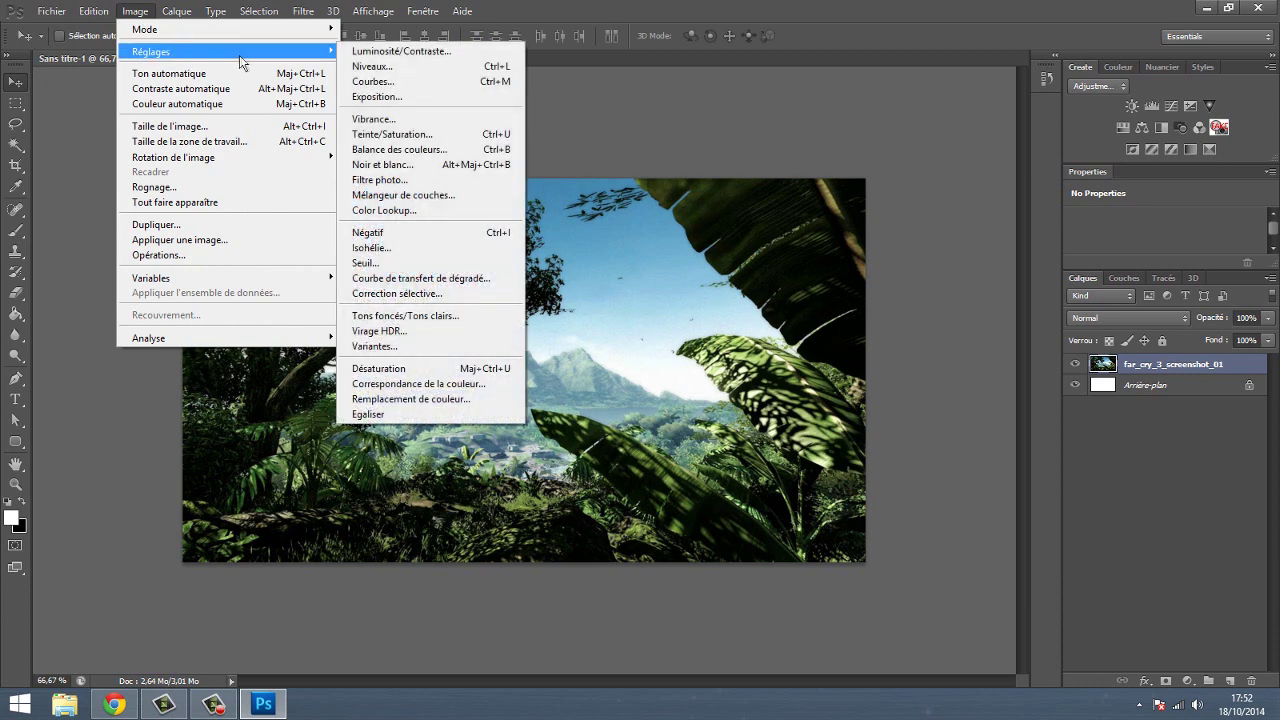
Step: Show the Image > Réglages submenu and choose Luminosité/Contraste
left_click(395, 51)
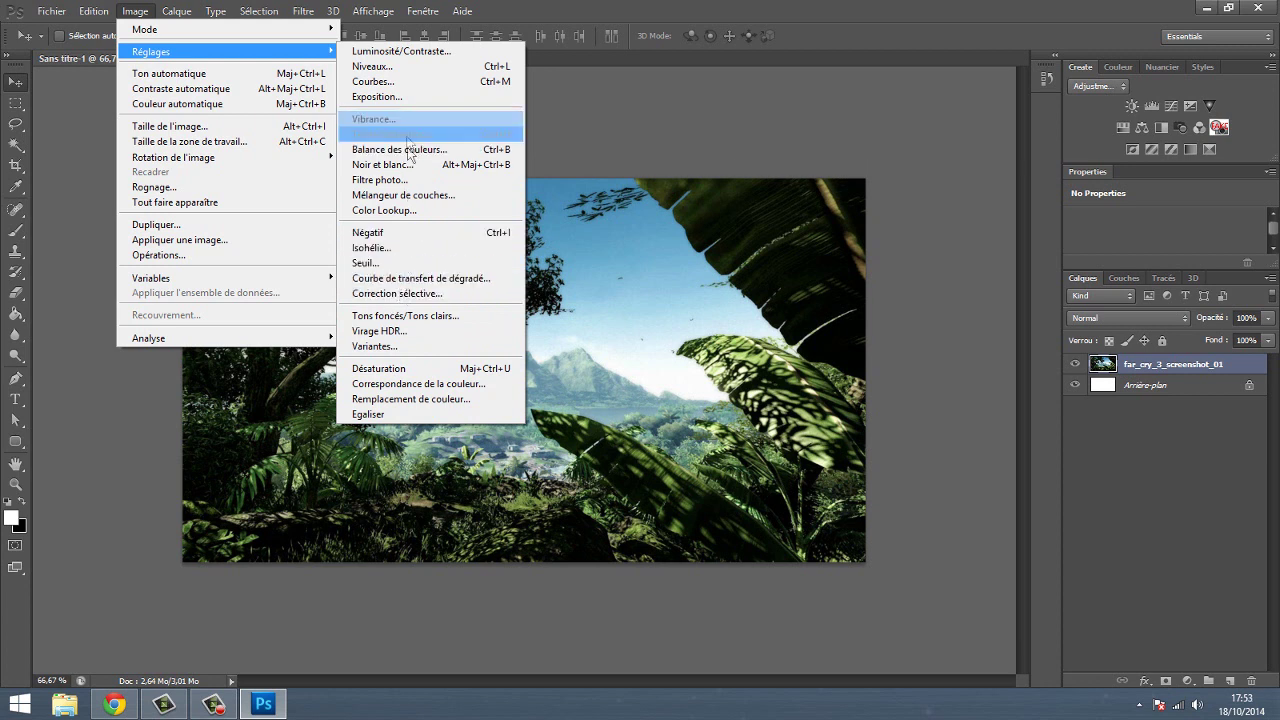
left_click(405, 57)
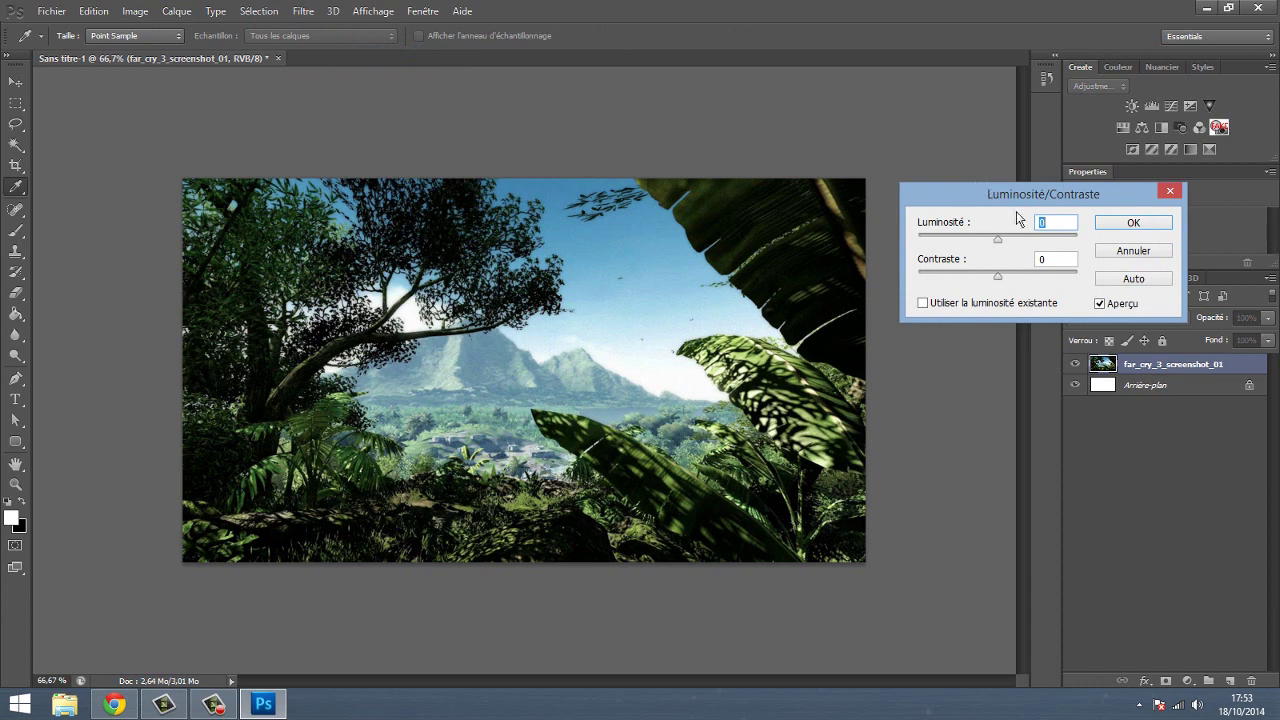
Step: Set Luminosité/Contraste on the jungle layer to brightness 23 and contrast 32 and apply it
mouse_move(590, 163)
left_mouse_down()
mouse_move(508, 205)
mouse_move(517, 200)
left_mouse_up()
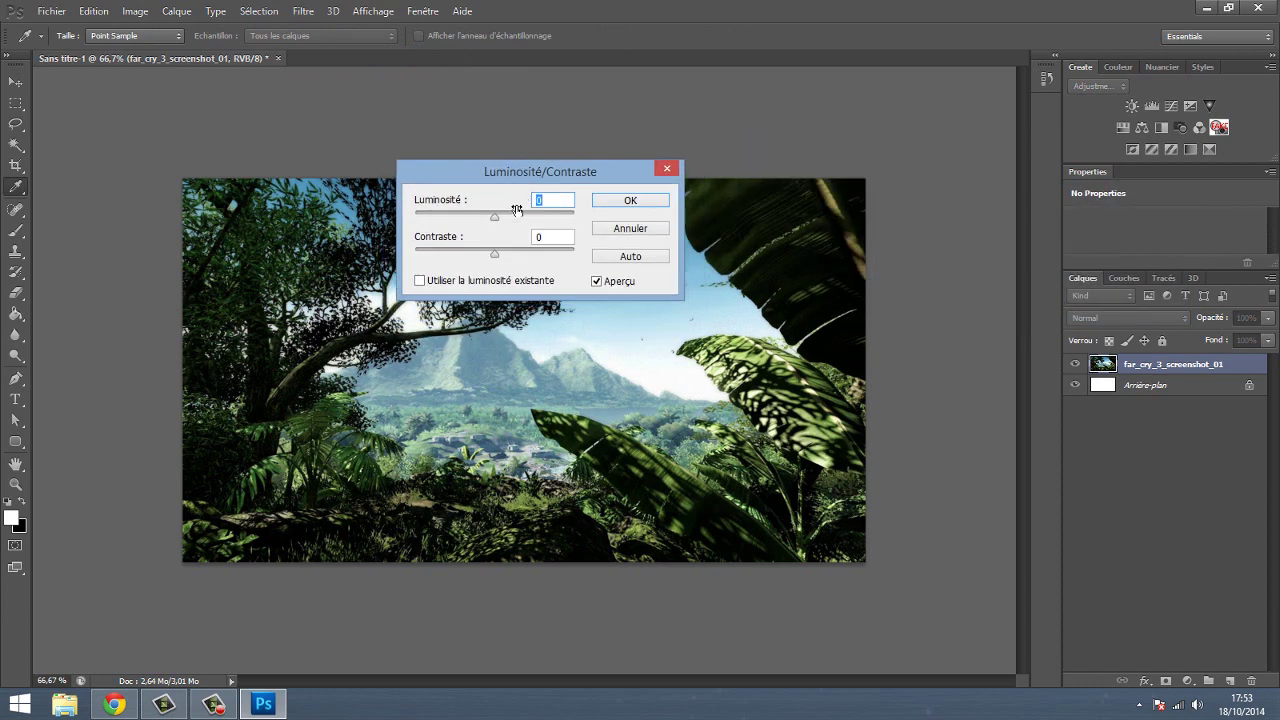
mouse_move(514, 200)
left_mouse_down()
mouse_move(680, 166)
mouse_move(722, 190)
mouse_move(646, 180)
mouse_move(657, 216)
mouse_move(669, 201)
mouse_move(659, 179)
left_mouse_up()
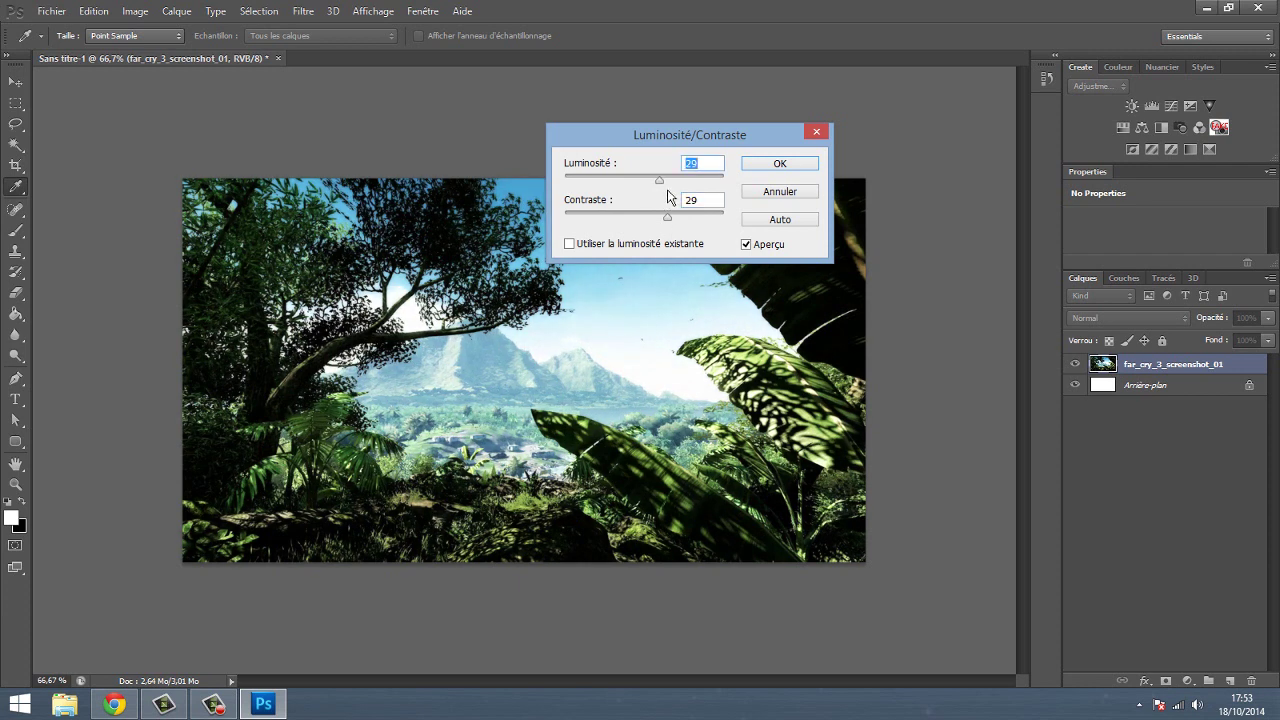
left_click_drag(659, 180, 667, 180)
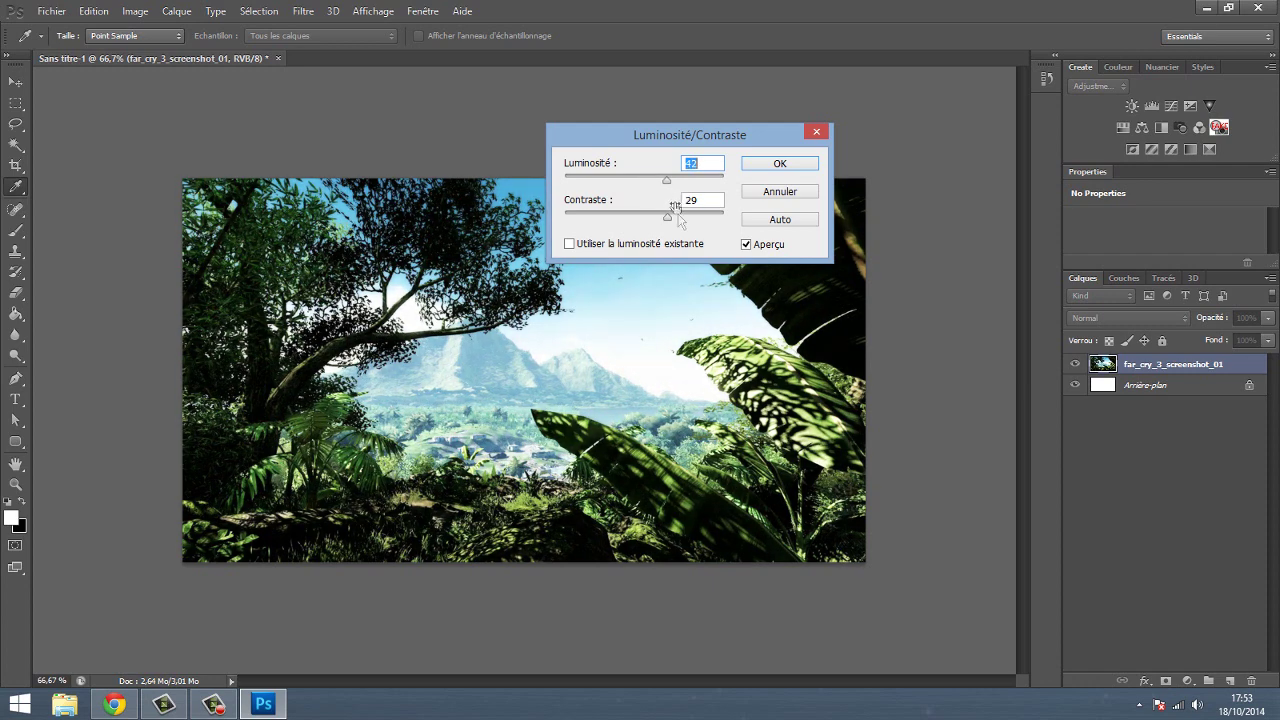
mouse_move(670, 216)
left_mouse_down()
mouse_move(695, 216)
mouse_move(659, 180)
mouse_move(686, 199)
left_mouse_up()
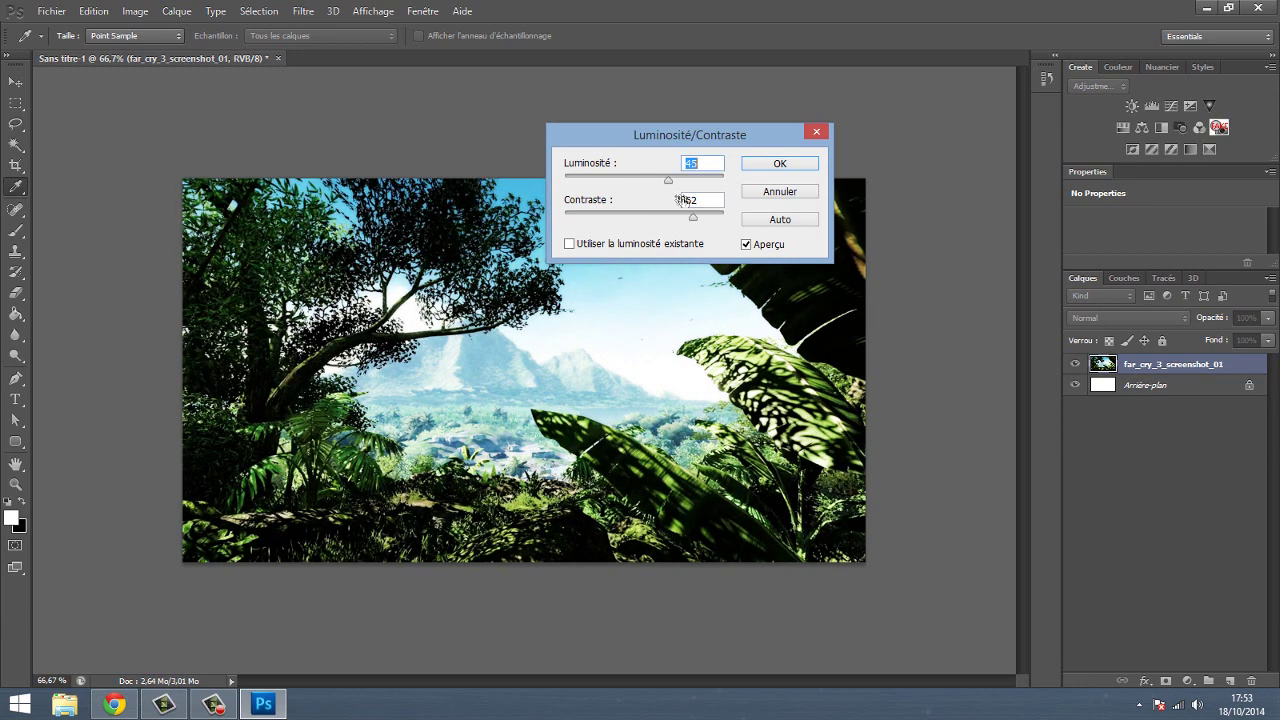
mouse_move(700, 225)
left_mouse_down()
mouse_move(662, 233)
mouse_move(727, 235)
mouse_move(731, 224)
mouse_move(689, 234)
left_mouse_up()
left_click_drag(689, 234, 656, 181)
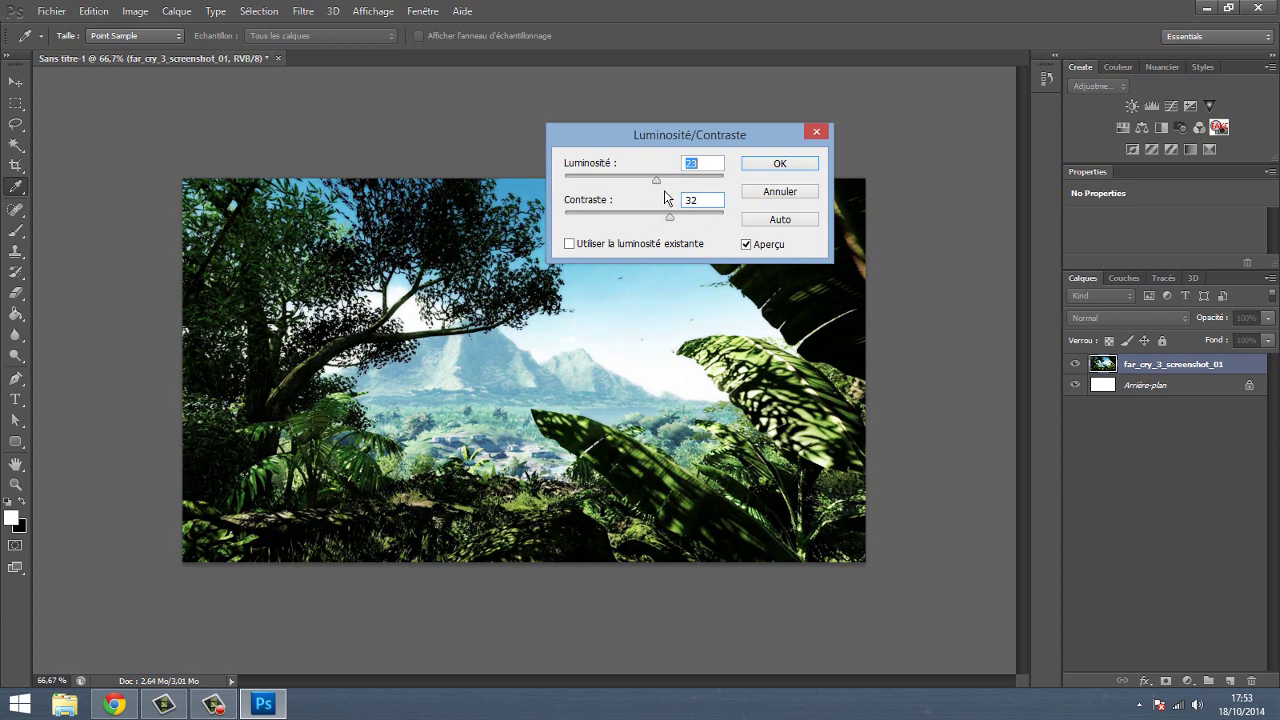
left_click(799, 165)
left_click(135, 11)
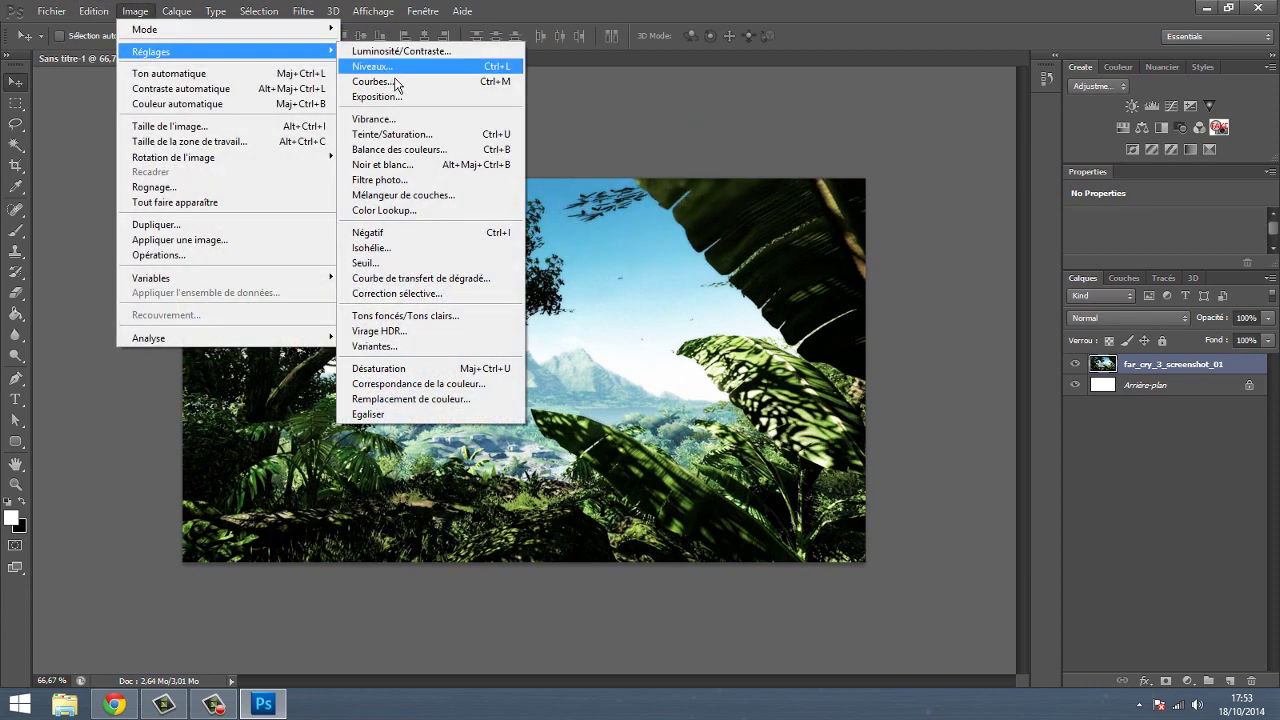
Step: Apply a Niveaux adjustment, moving the grey midtone input slider right to darken the midtones
left_click(392, 68)
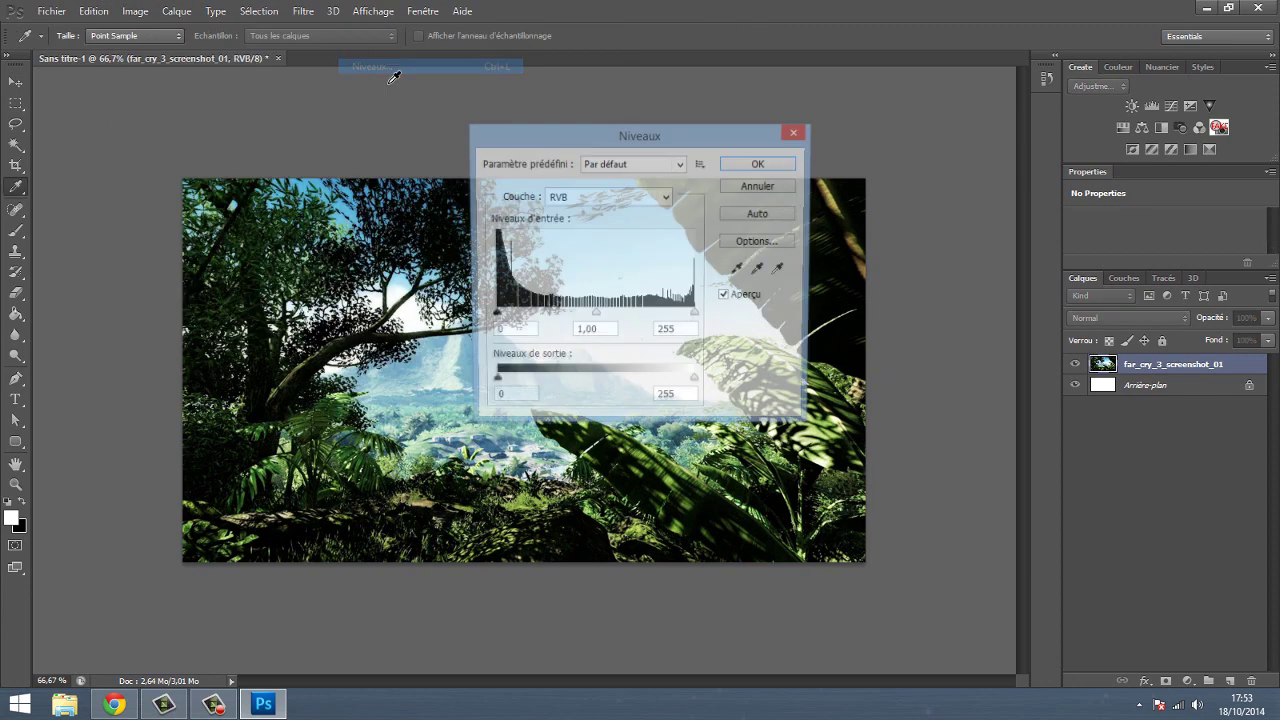
left_click_drag(578, 155, 1017, 112)
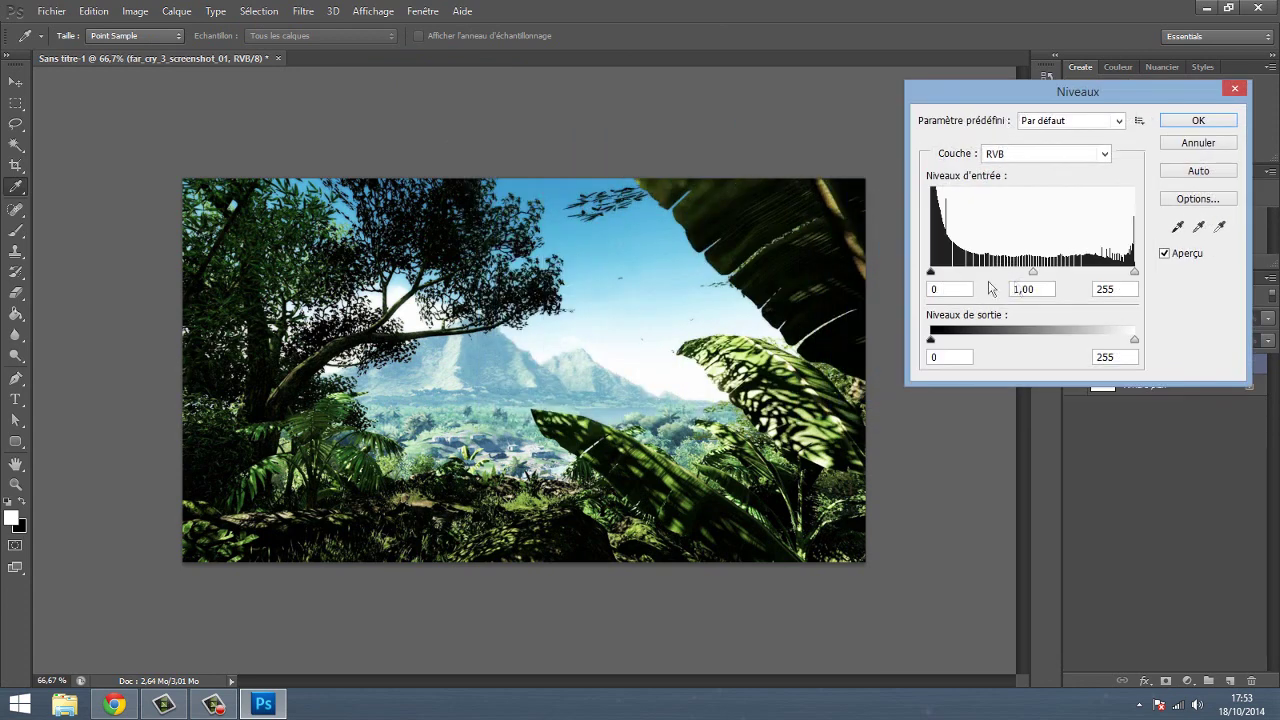
mouse_move(1033, 272)
left_mouse_down()
mouse_move(1046, 272)
mouse_move(946, 293)
mouse_move(1048, 290)
left_mouse_up()
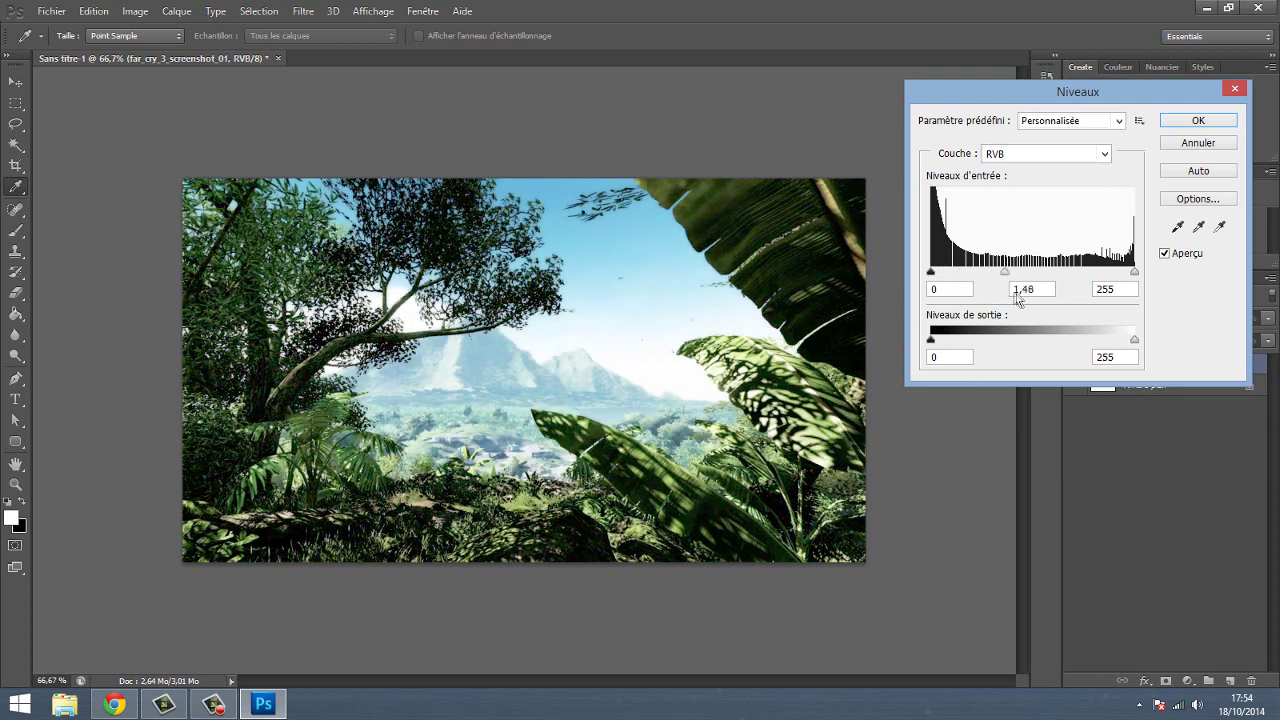
double_click(1048, 290)
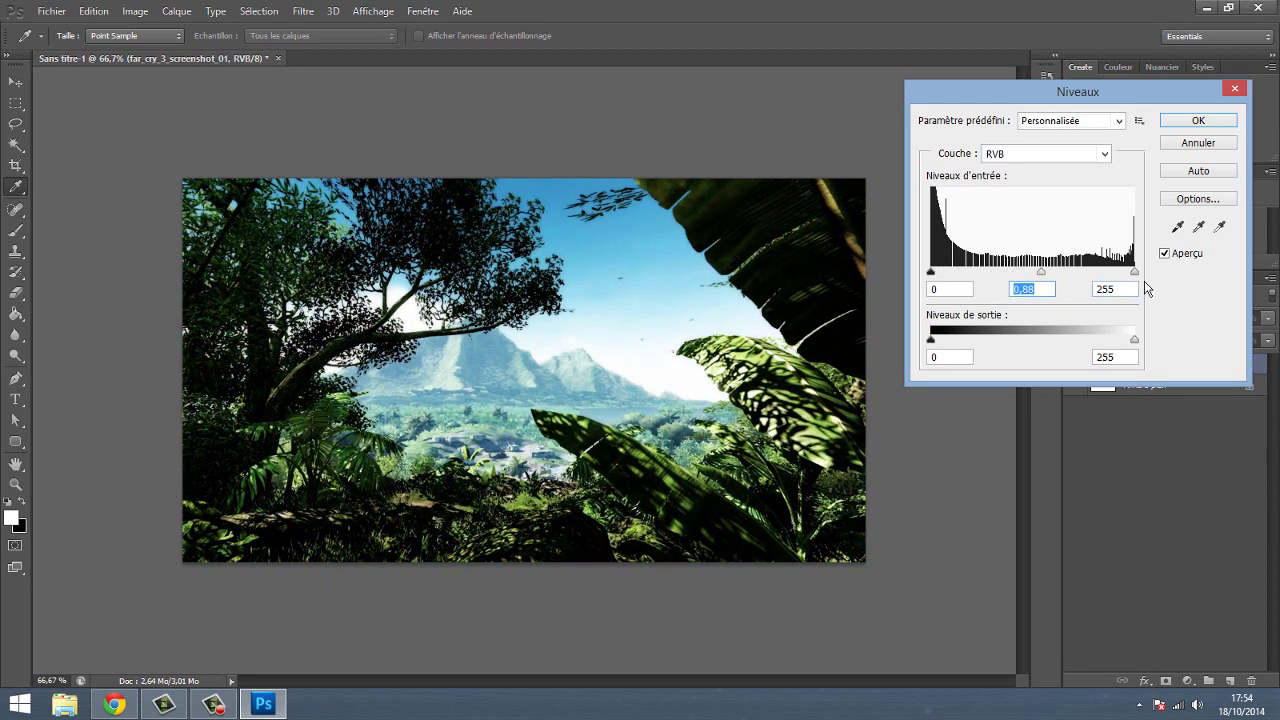
key("Tab")
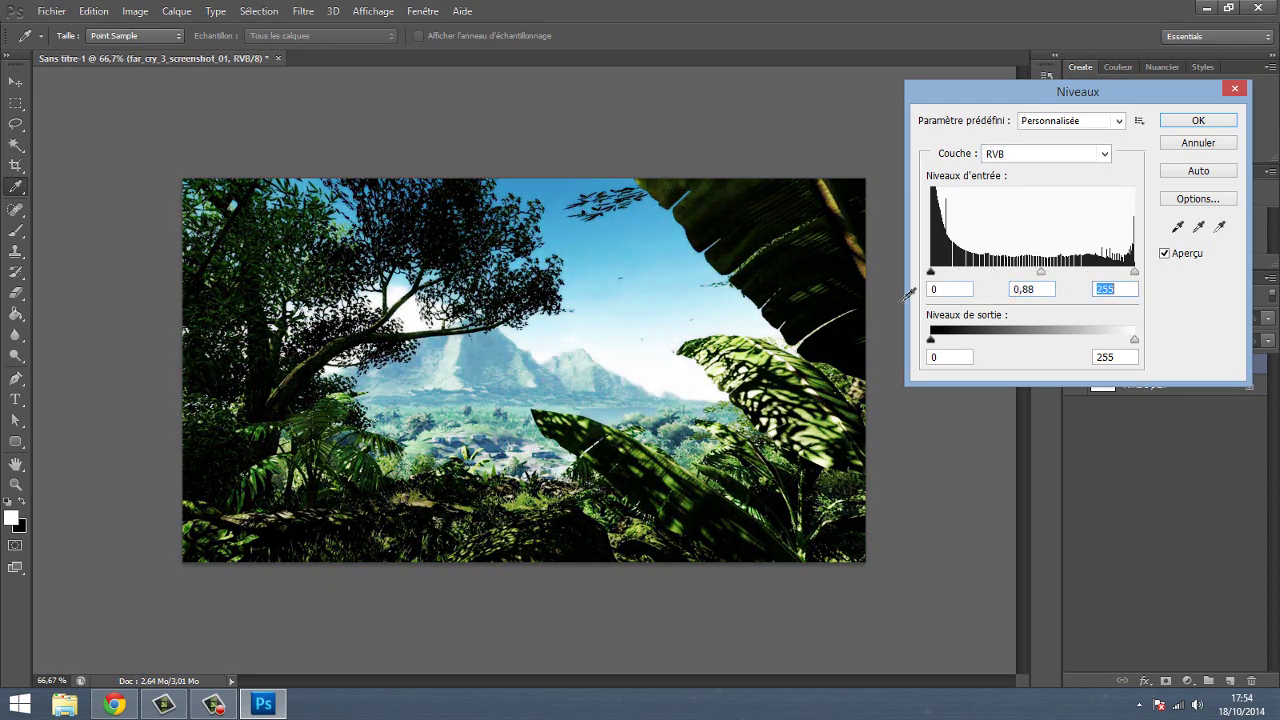
mouse_move(931, 271)
left_mouse_down()
mouse_move(990, 271)
mouse_move(931, 271)
left_mouse_up()
double_click(940, 288)
mouse_move(1041, 271)
left_mouse_down()
mouse_move(1084, 271)
mouse_move(1039, 284)
left_mouse_up()
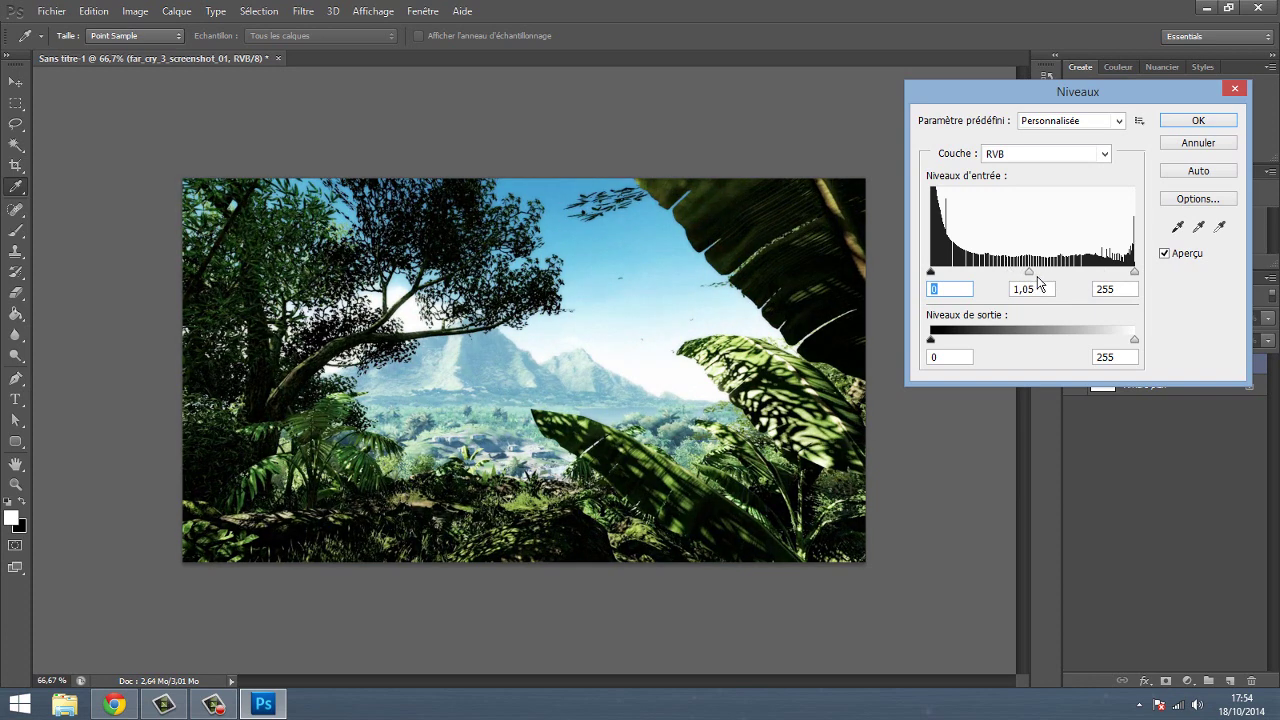
left_click(1196, 120)
key("v")
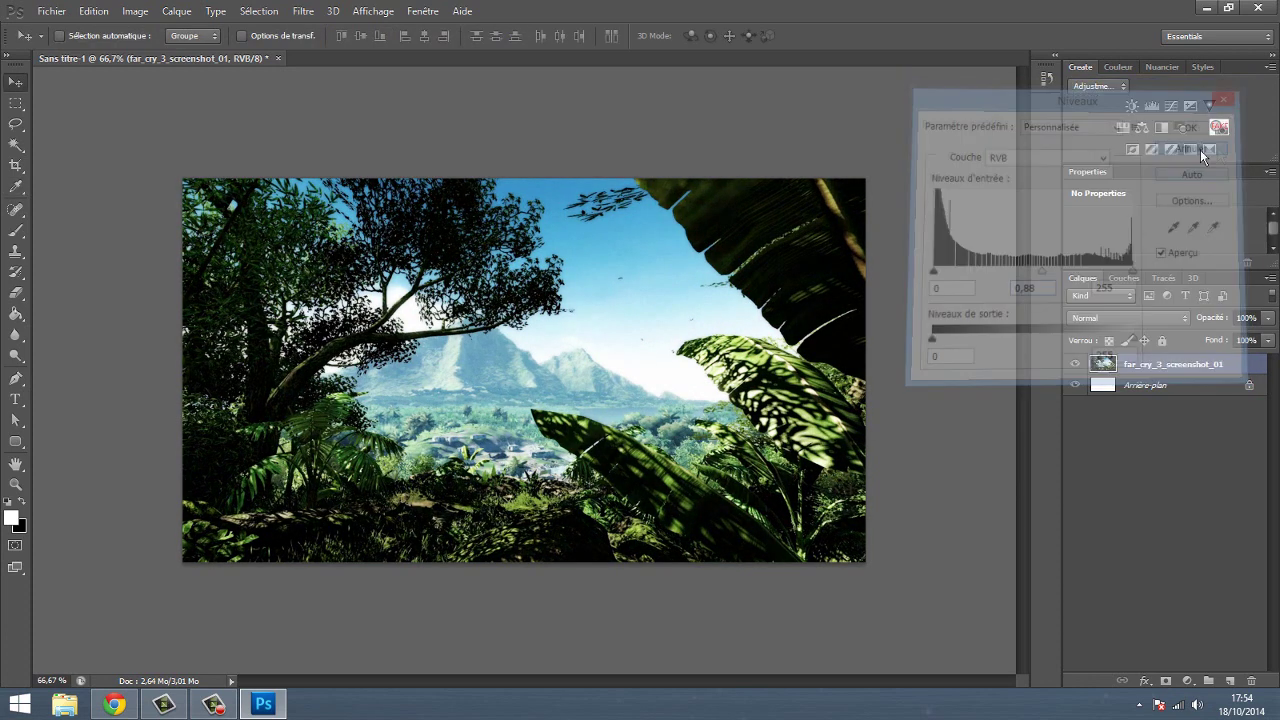
left_click(135, 11)
mouse_move(151, 51)
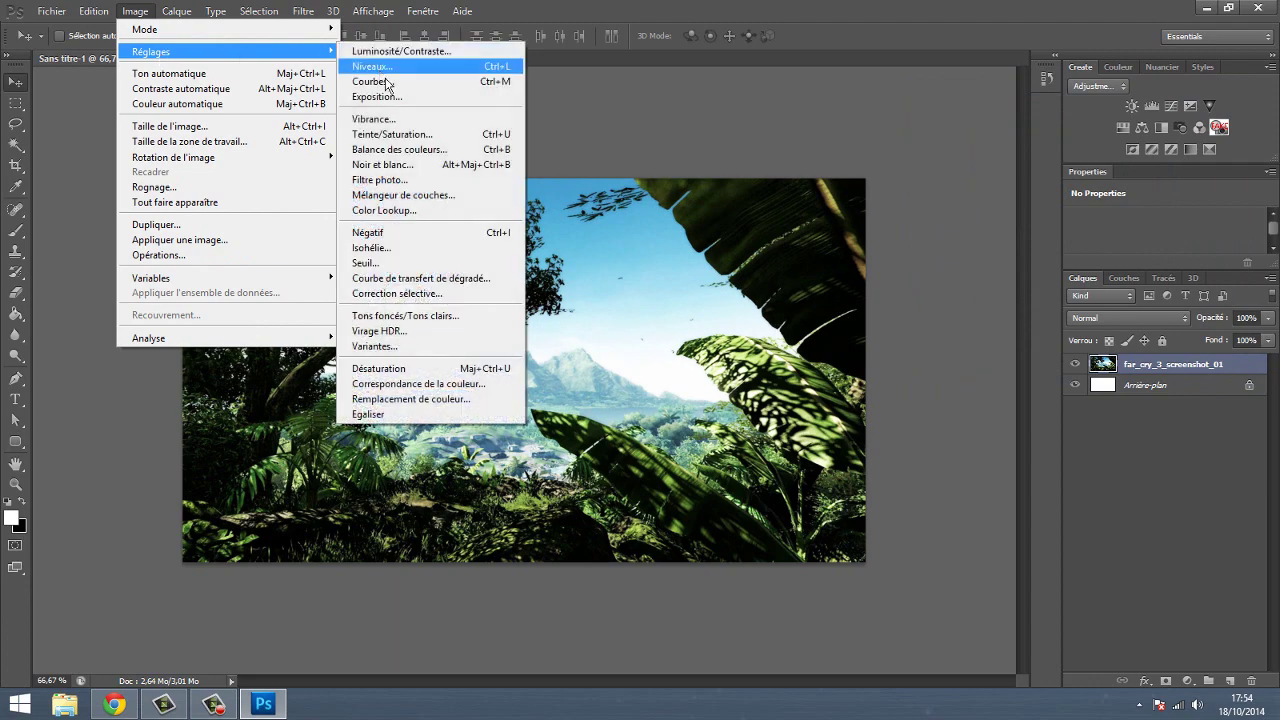
Step: In Courbes, add a control point and drag it down to darken the jungle layer
left_click(404, 86)
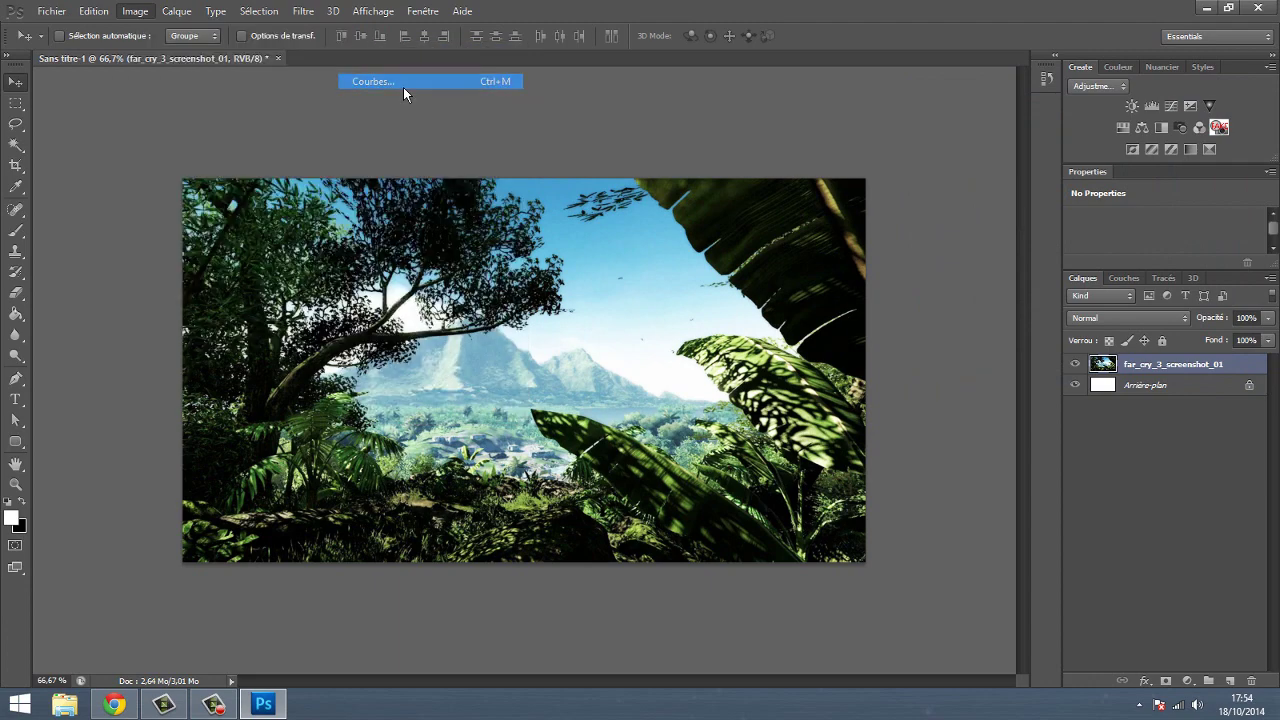
left_click_drag(857, 117, 918, 122)
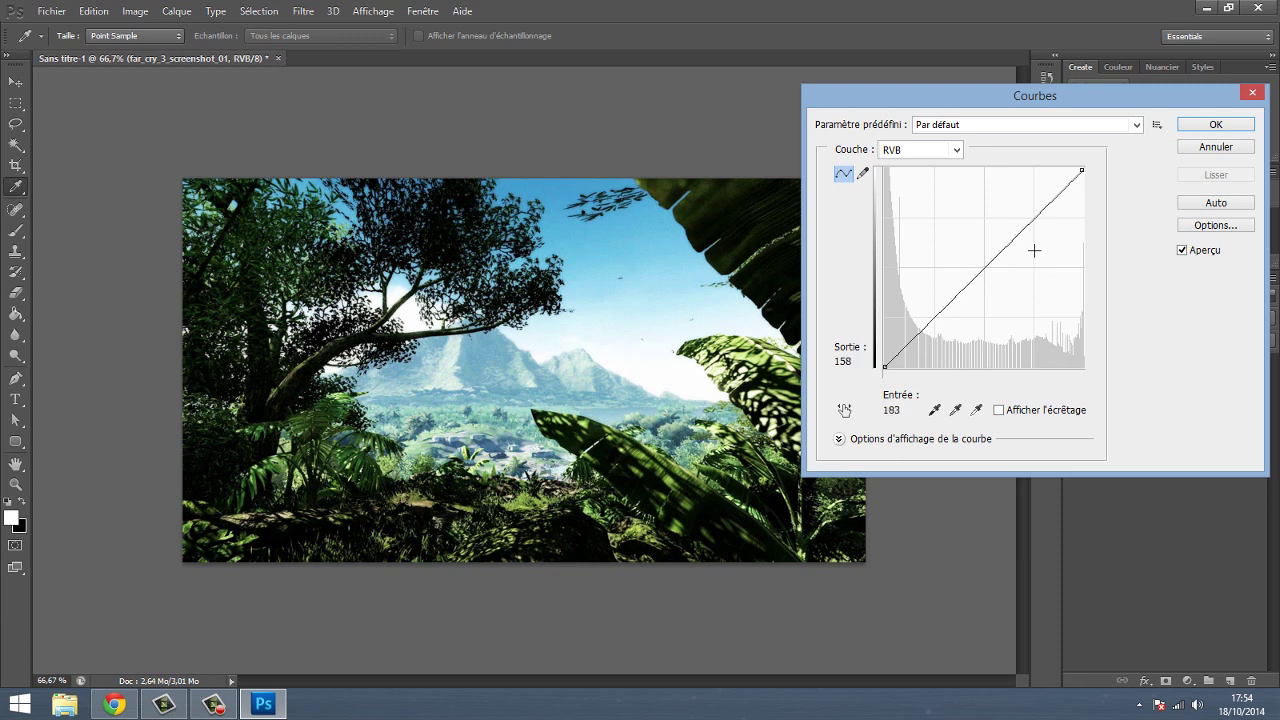
left_click(1034, 252)
mouse_move(1034, 252)
left_mouse_down()
mouse_move(1059, 263)
mouse_move(1034, 257)
left_mouse_up()
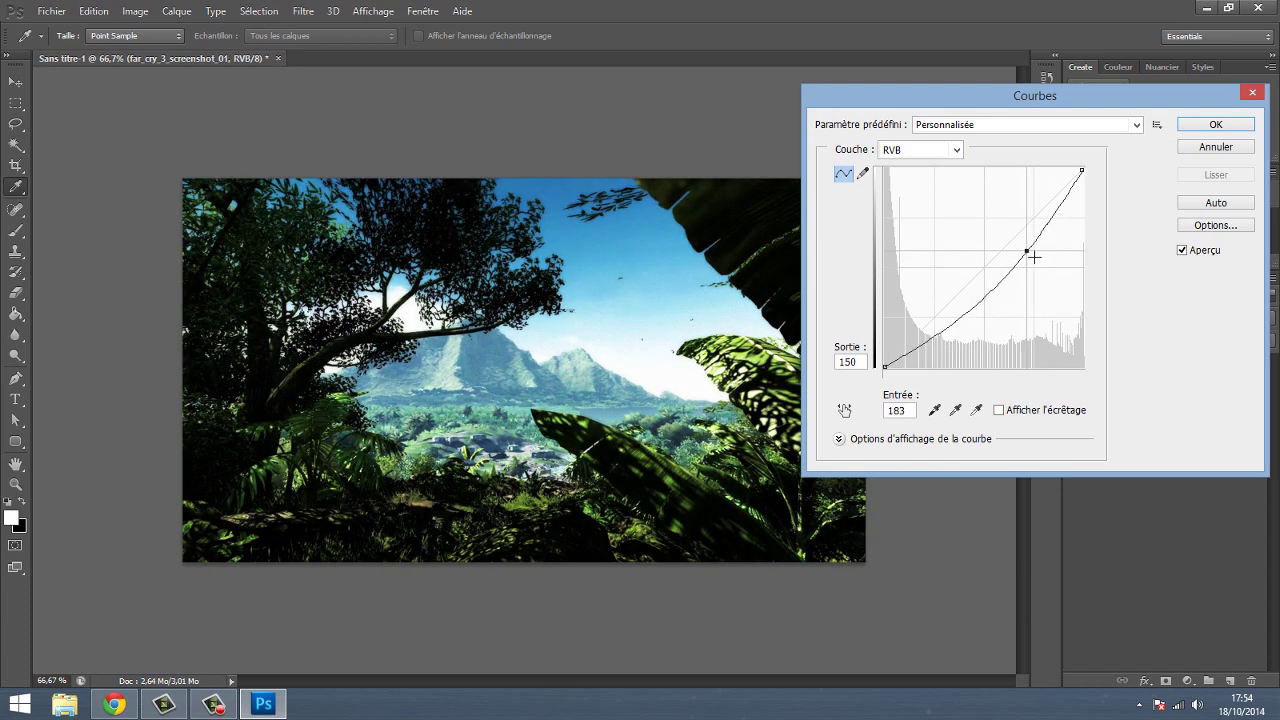
left_click_drag(1034, 257, 1049, 270)
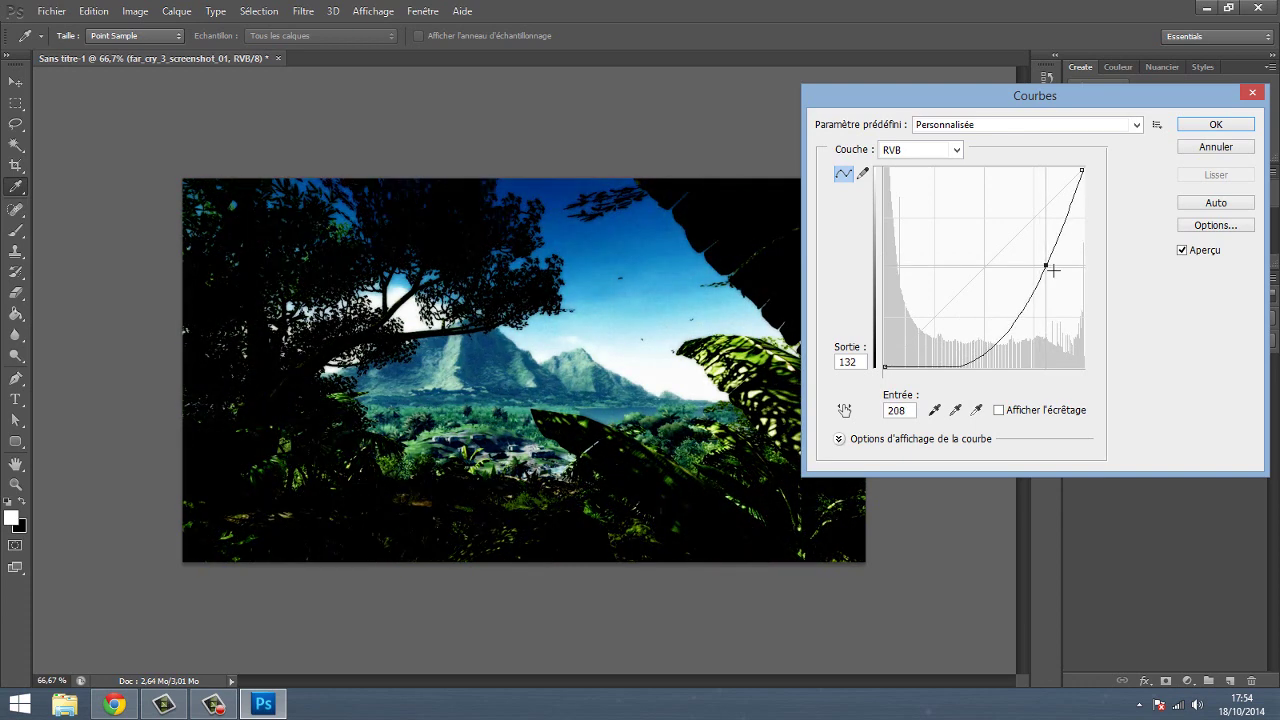
mouse_move(1049, 270)
left_mouse_down()
mouse_move(1068, 276)
mouse_move(949, 206)
mouse_move(1031, 281)
left_mouse_up()
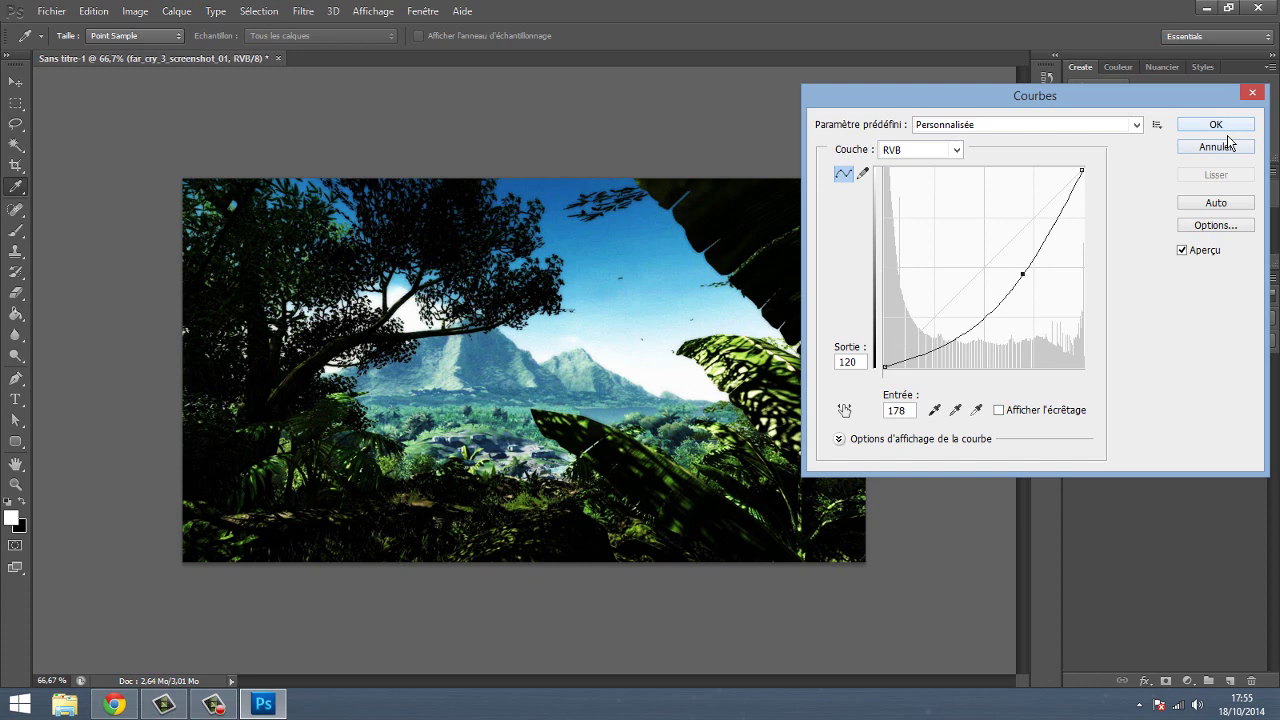
Step: Remove the extra curve points, leaving a single point at input 176 / output 121, and apply
mouse_move(981, 320)
left_mouse_down()
mouse_move(966, 285)
mouse_move(1000, 294)
mouse_move(1070, 238)
mouse_move(1077, 249)
left_mouse_up()
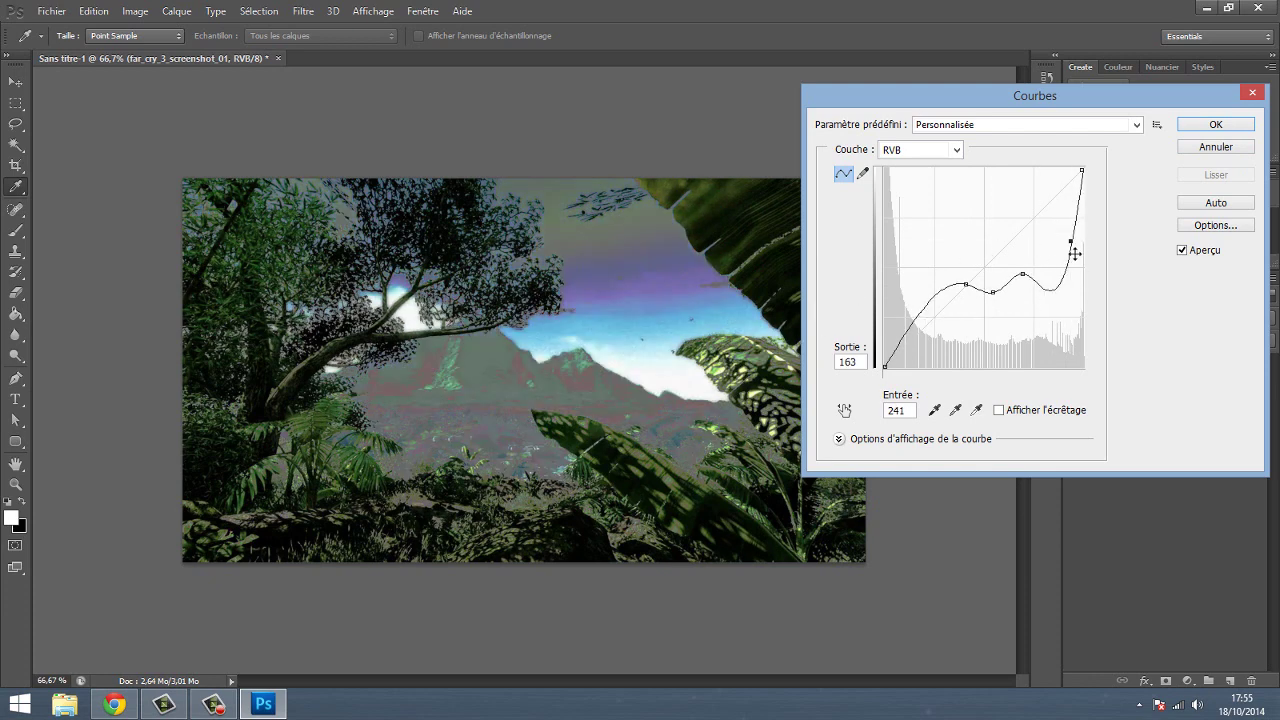
key("Delete")
key("alt")
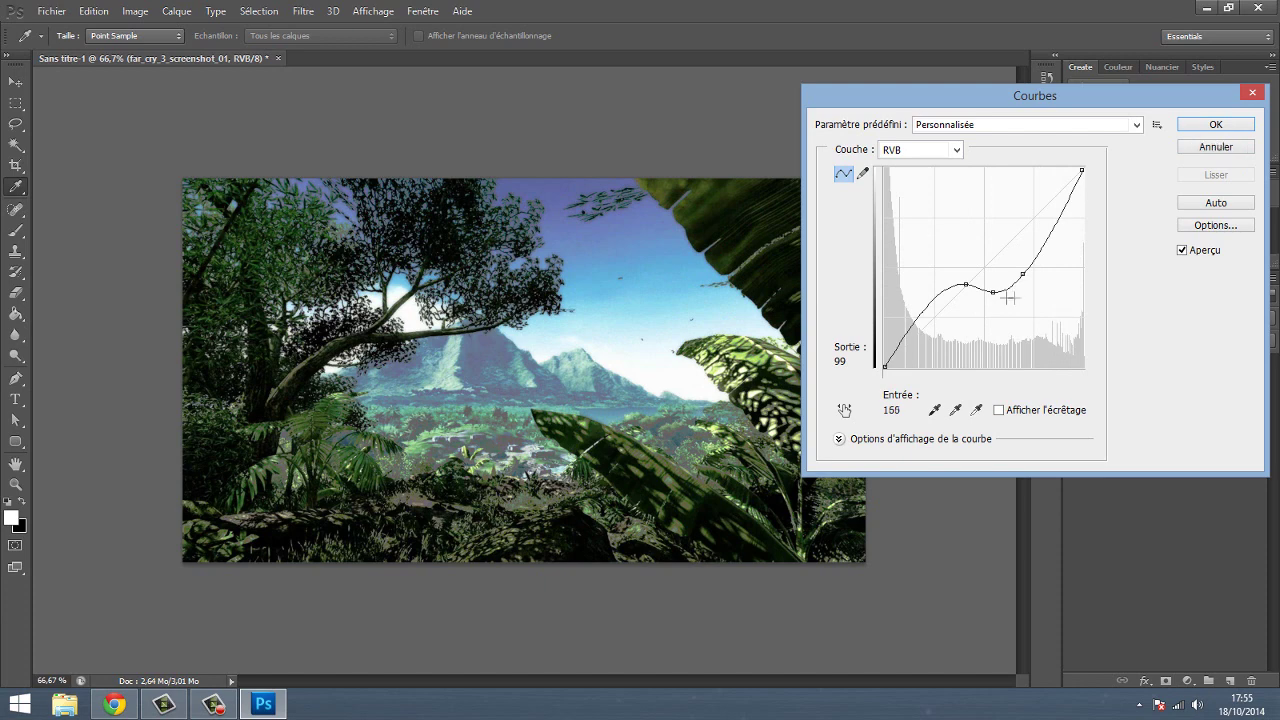
left_click(993, 291, "ctrl")
left_click(967, 287, "ctrl")
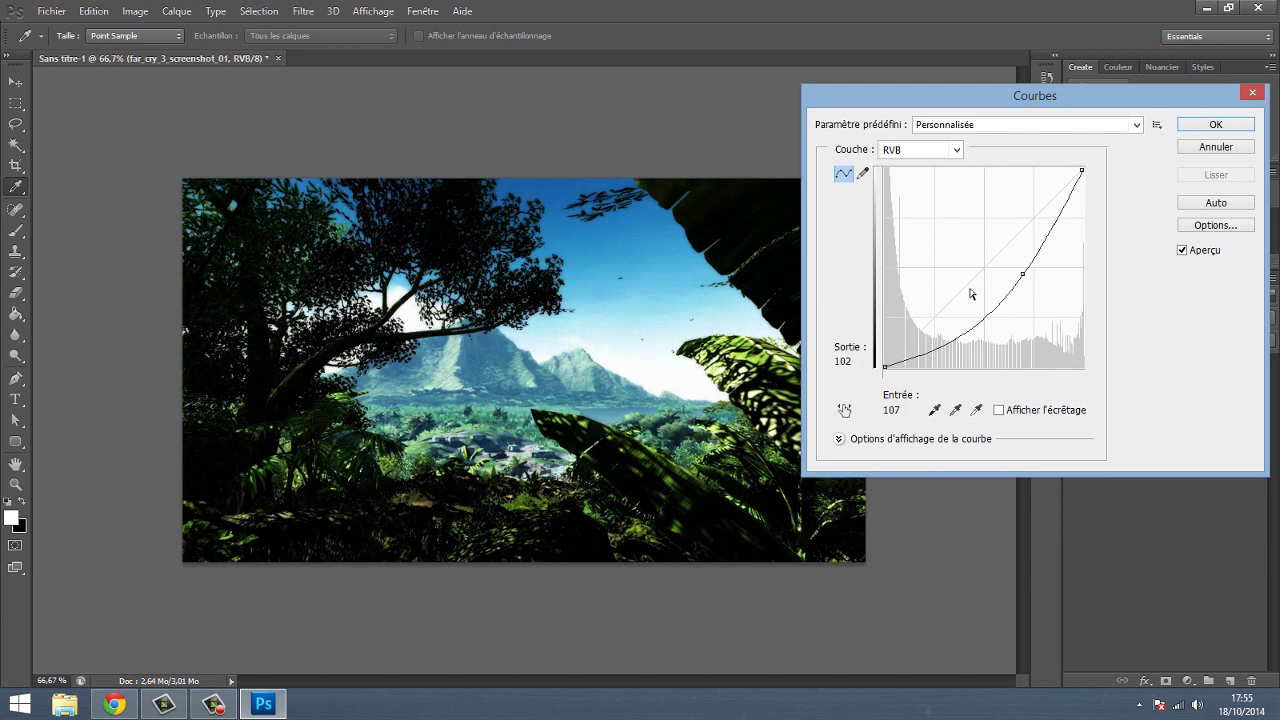
left_click(1022, 274)
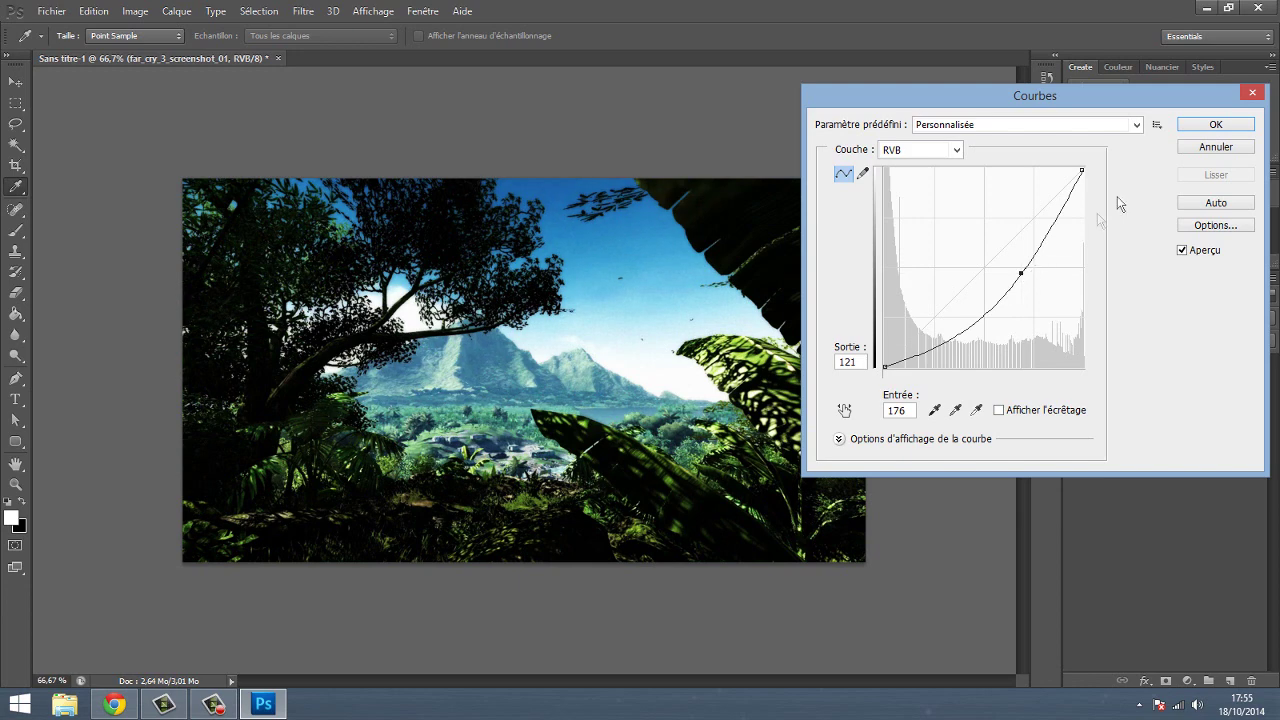
left_click(1224, 127)
left_click(135, 11)
mouse_move(151, 51)
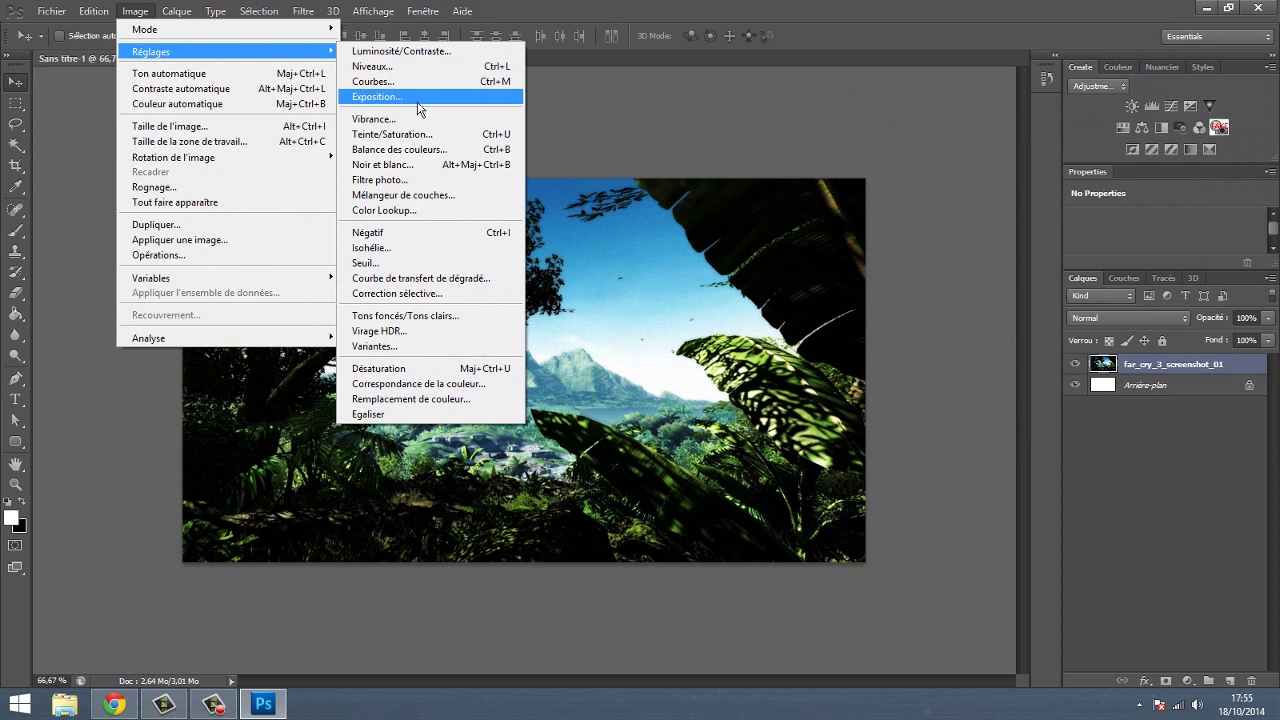
Step: Apply Exposition with exposure +0,75, offset +0,0062 and gamma correction 0,95
left_click(420, 100)
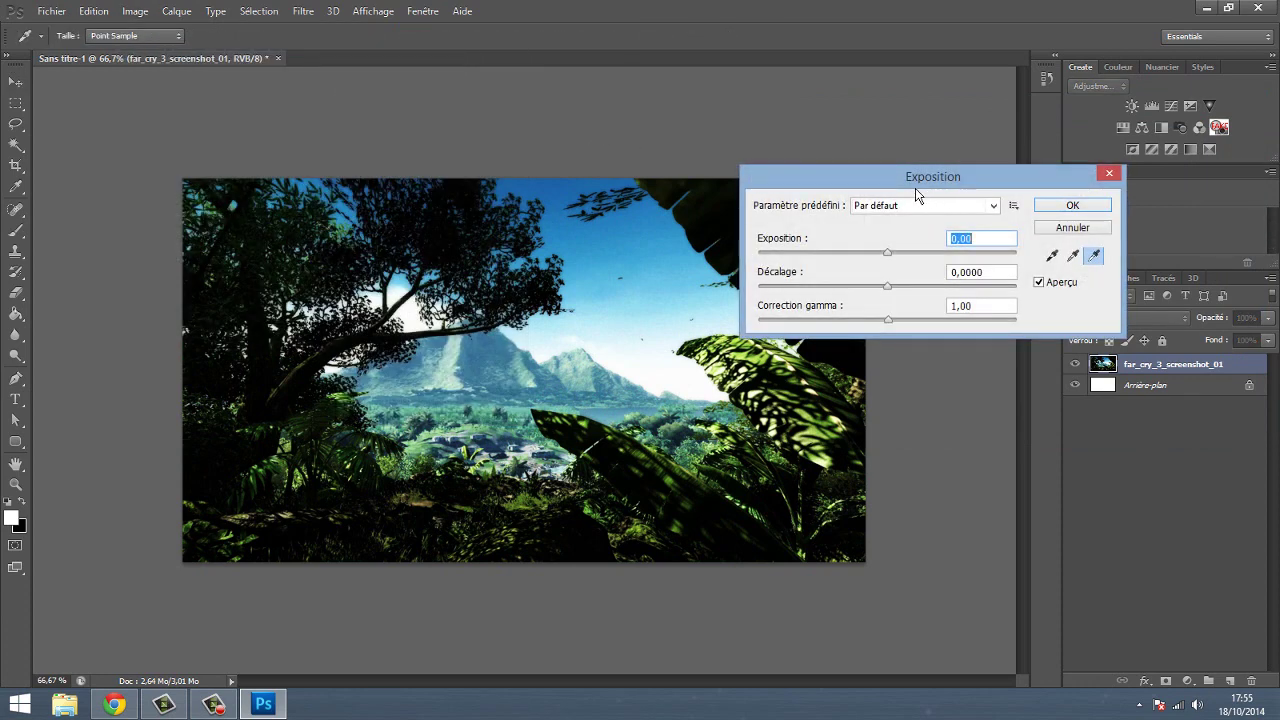
left_click_drag(912, 192, 1051, 203)
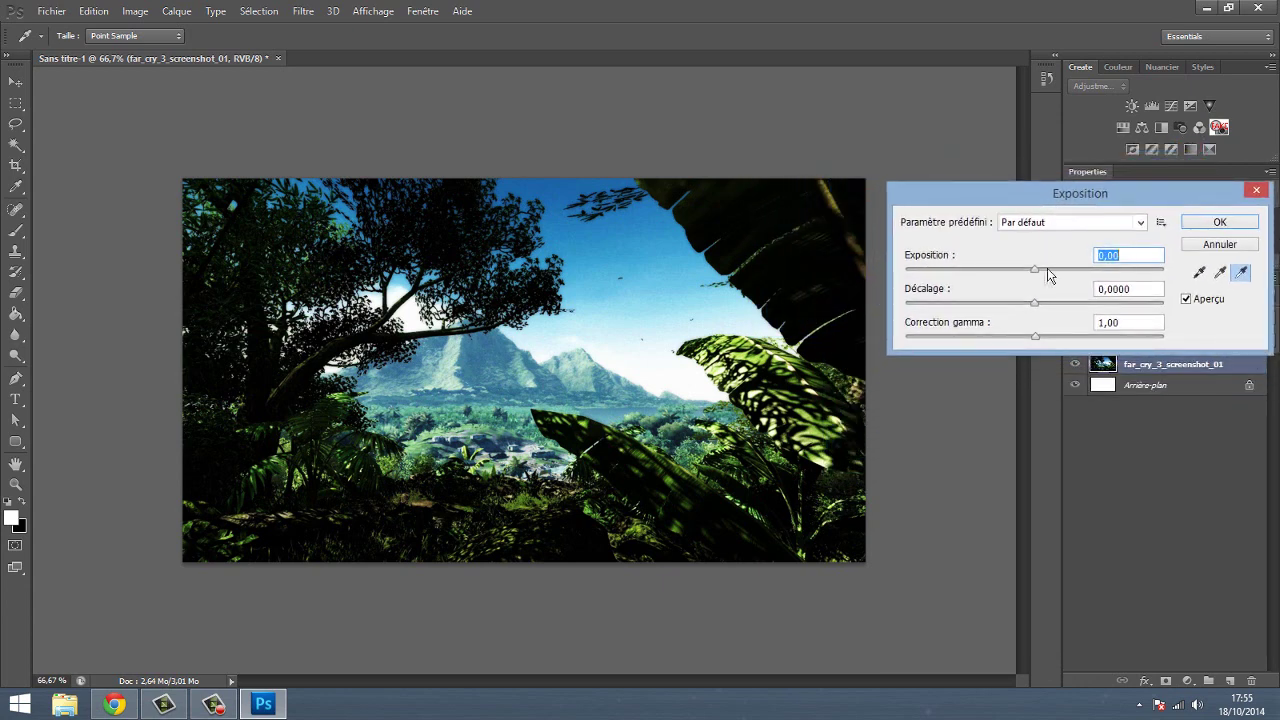
mouse_move(1044, 279)
left_mouse_down()
mouse_move(1137, 284)
mouse_move(1041, 296)
mouse_move(1083, 318)
mouse_move(1137, 320)
mouse_move(1006, 326)
mouse_move(1039, 311)
mouse_move(1042, 324)
left_mouse_up()
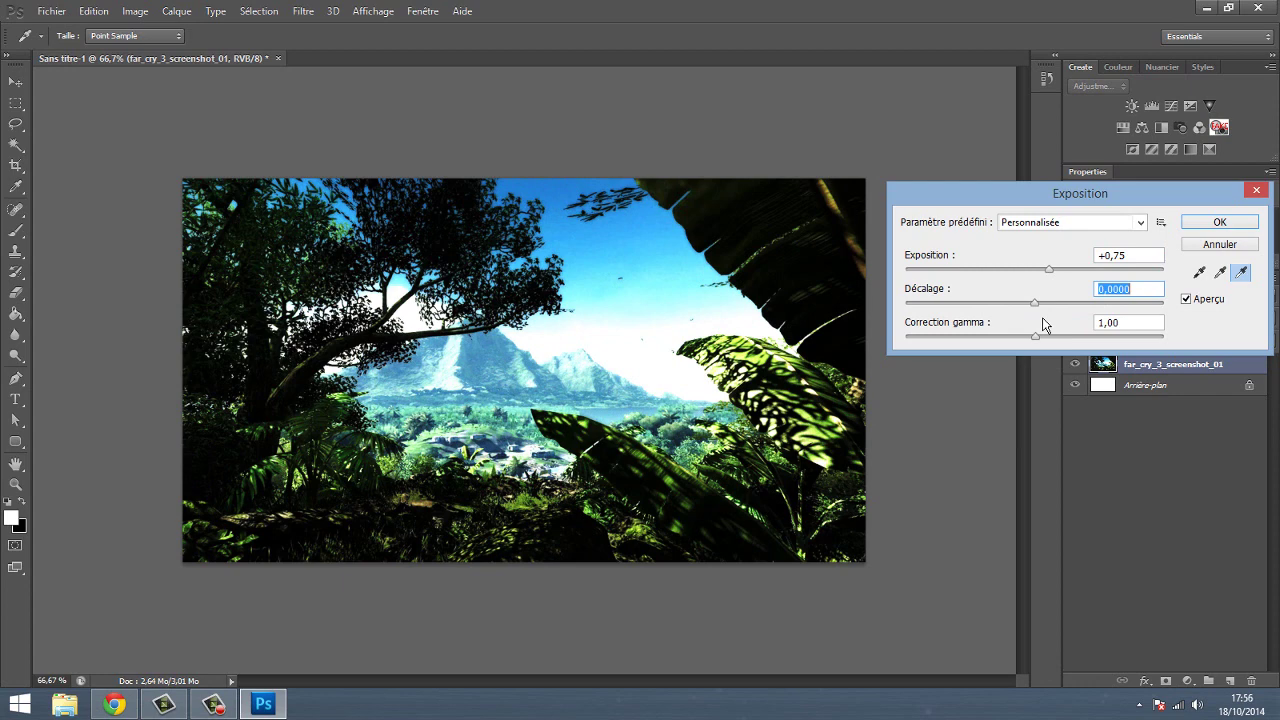
mouse_move(1043, 324)
left_mouse_down()
mouse_move(860, 324)
mouse_move(1044, 311)
mouse_move(1120, 337)
left_mouse_up()
mouse_move(940, 346)
left_mouse_down()
mouse_move(1115, 350)
mouse_move(1048, 345)
left_mouse_up()
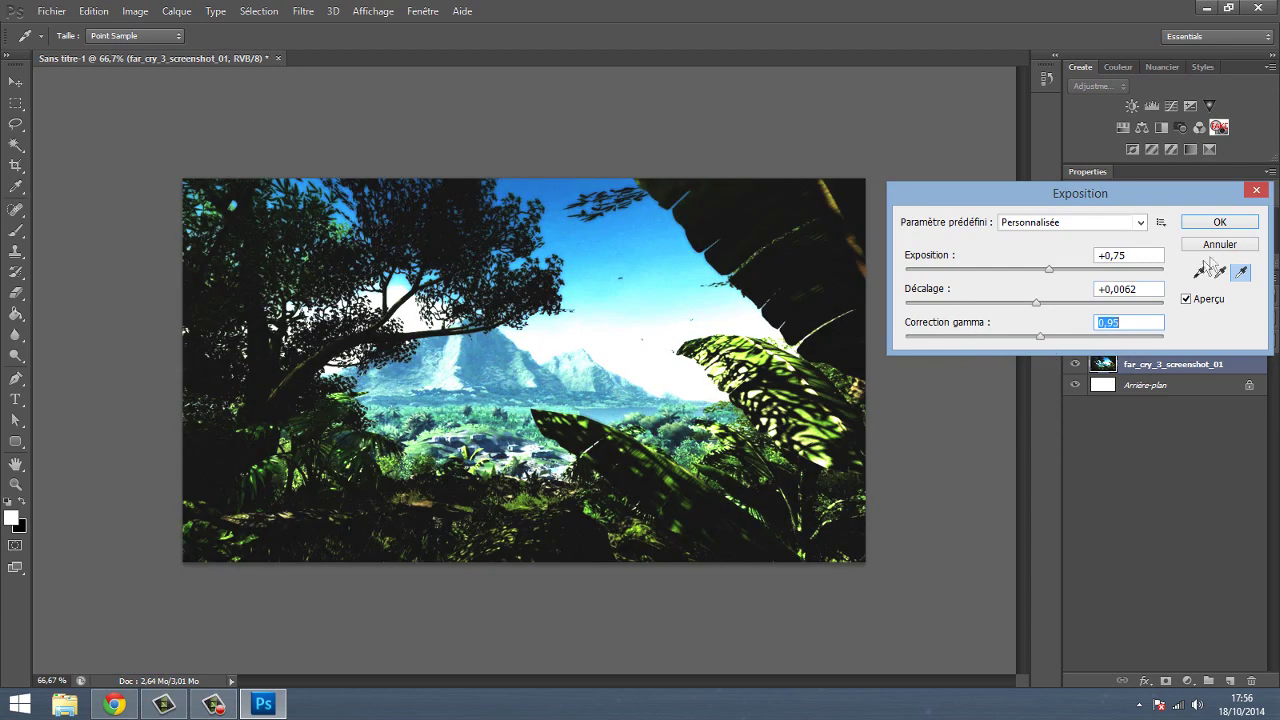
left_click(1219, 222)
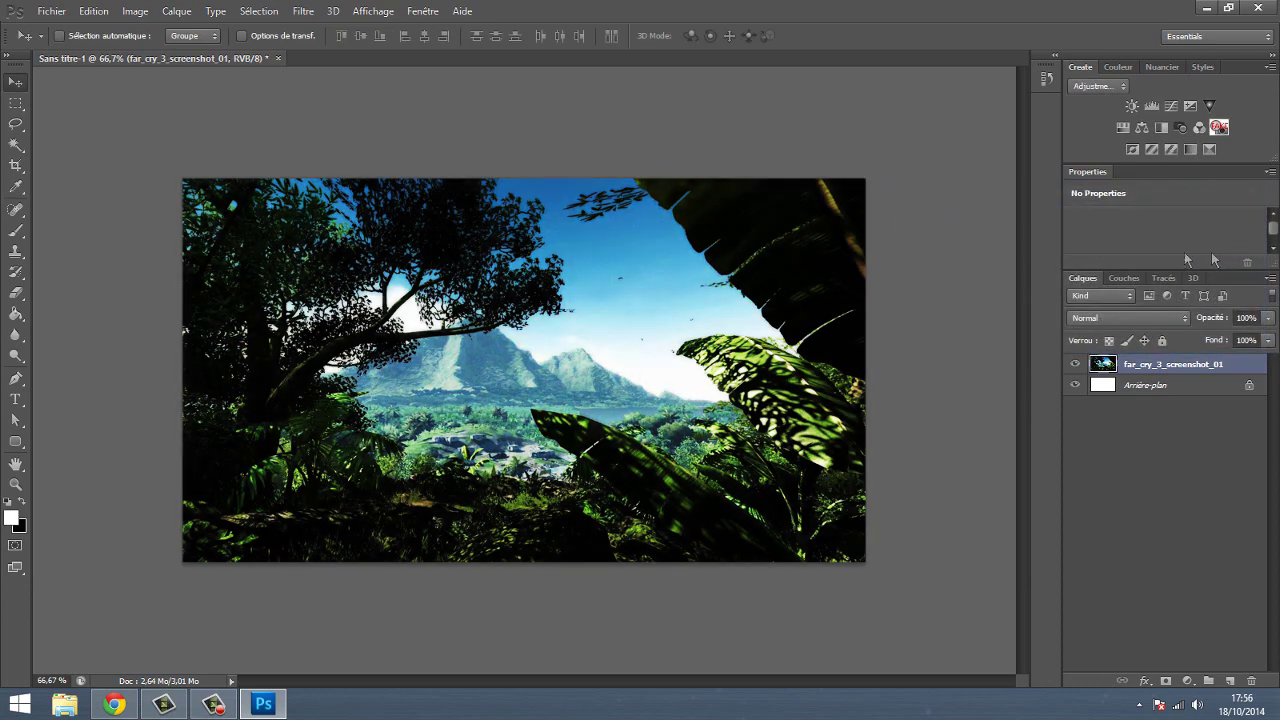
Step: Set the Vibrance adjustment to vibrance +28 and saturation +21 and apply it
left_click(135, 11)
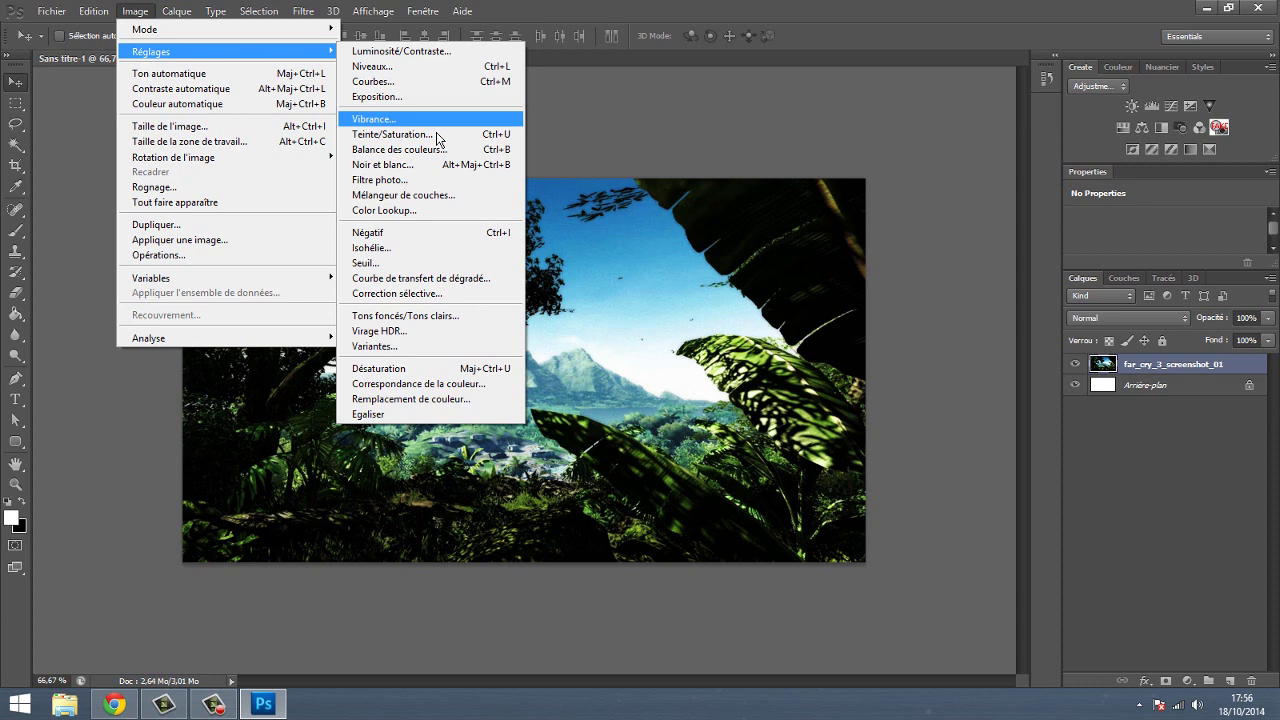
left_click(432, 119)
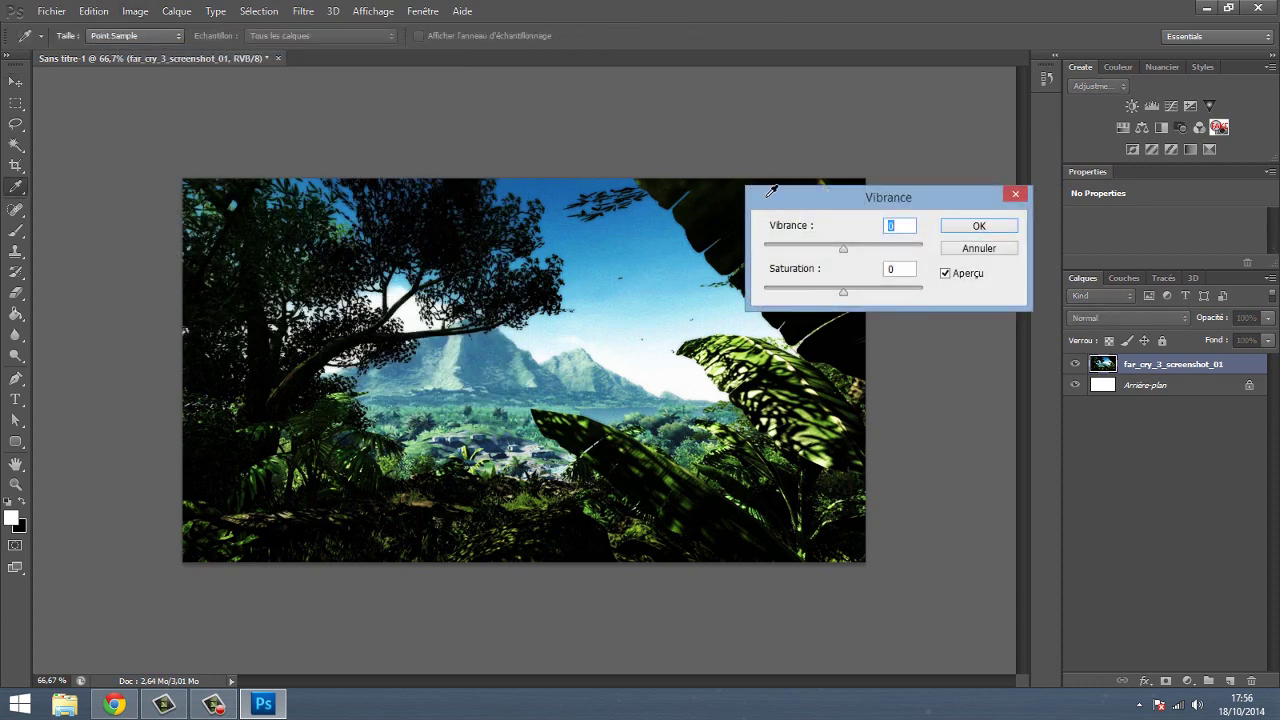
mouse_move(868, 203)
left_mouse_down()
mouse_move(994, 189)
mouse_move(1012, 243)
left_mouse_up()
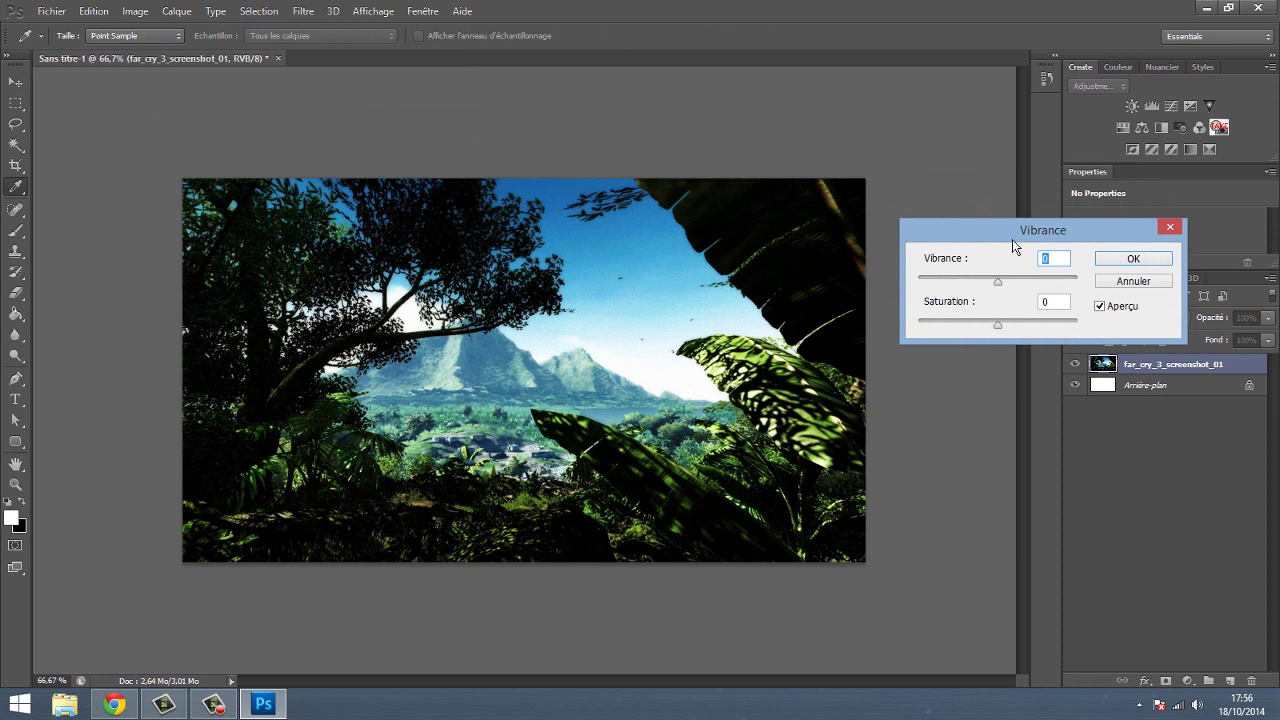
type("100")
type("-100")
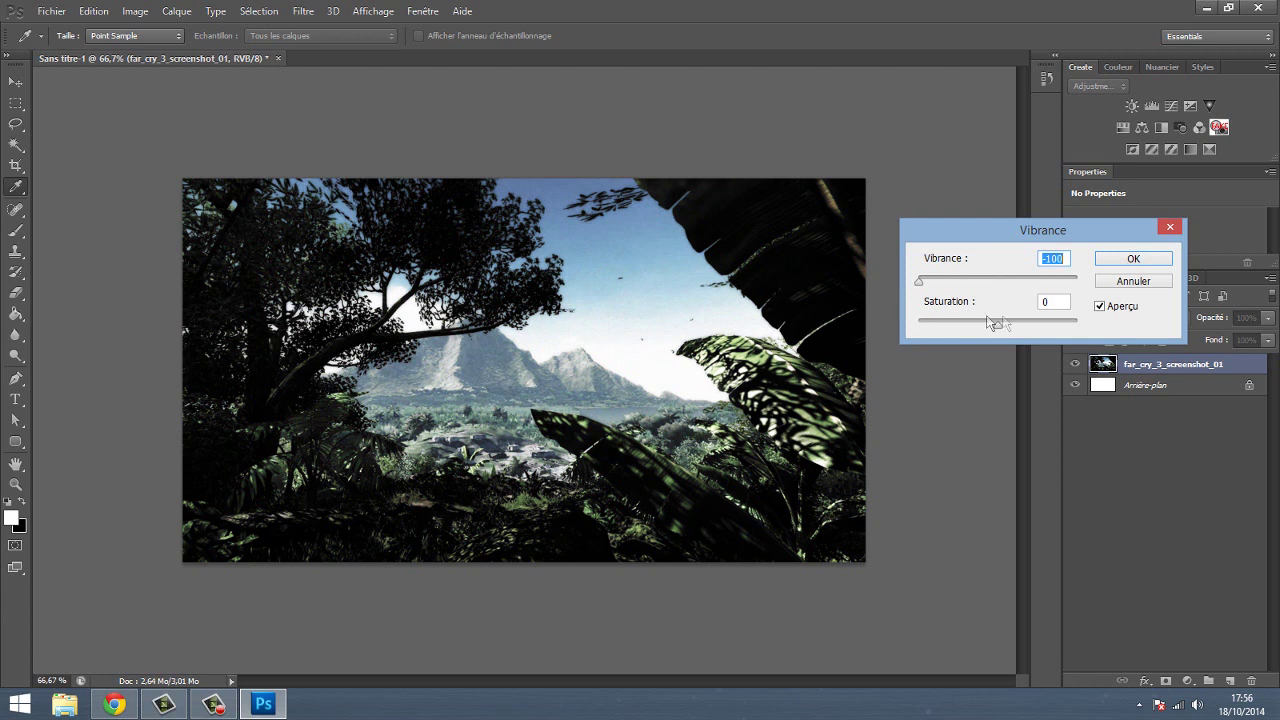
left_click_drag(930, 289, 1080, 284)
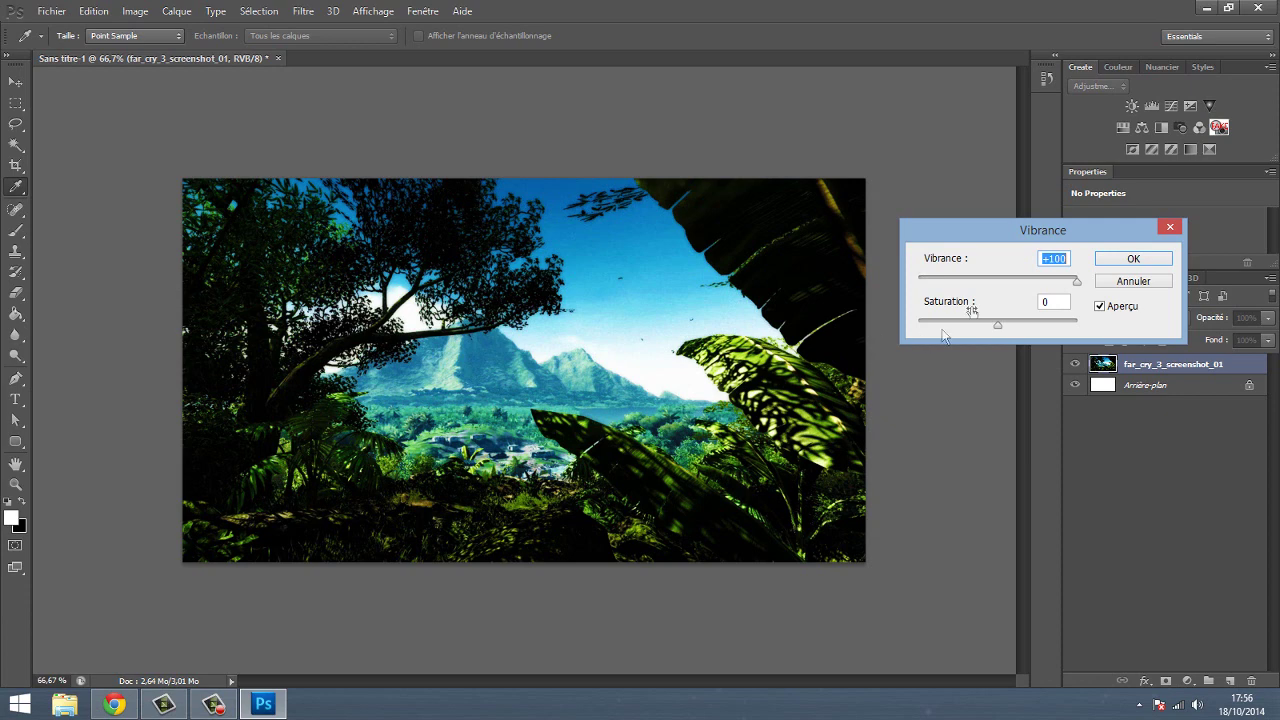
left_click_drag(1040, 292, 1030, 294)
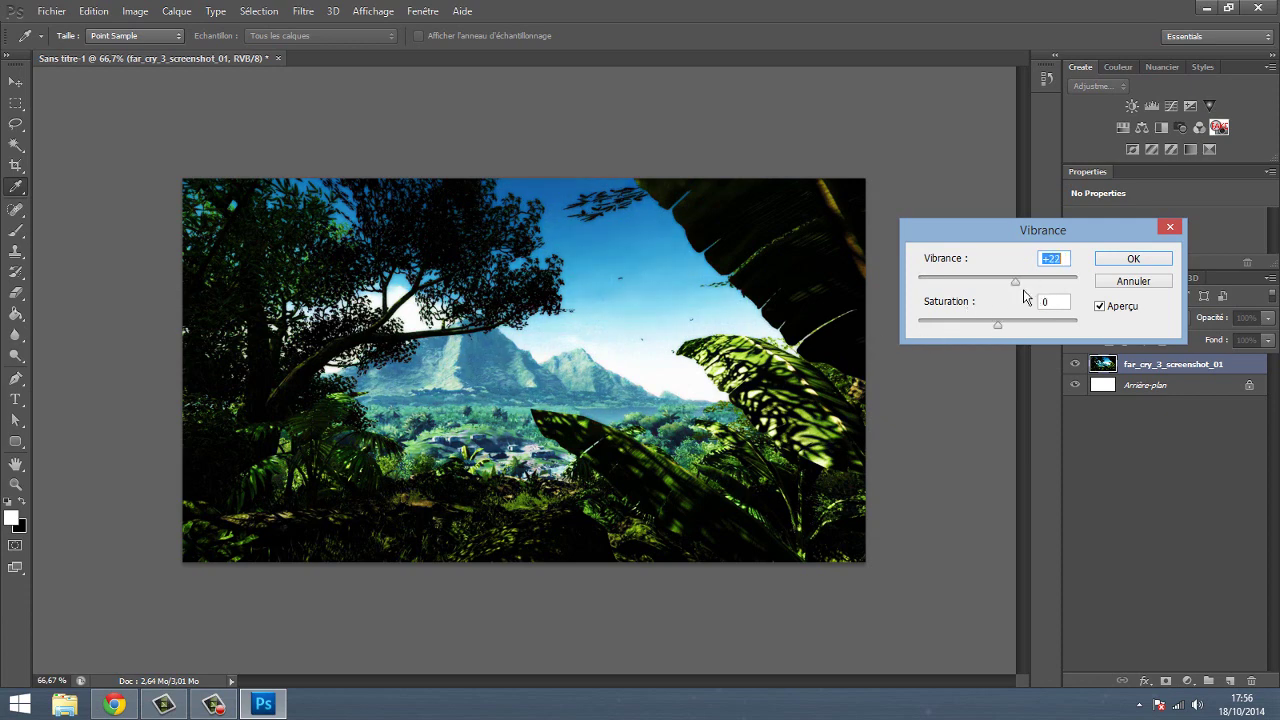
left_click_drag(997, 325, 1069, 325)
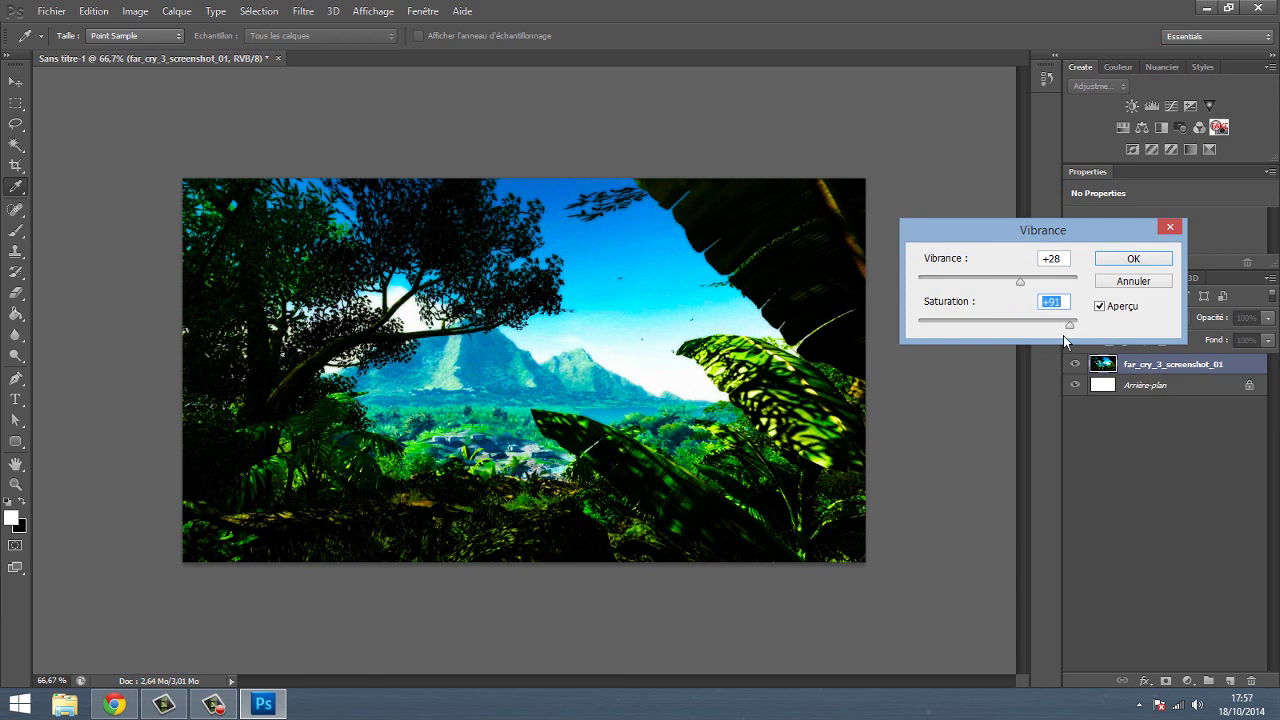
type("-100")
mouse_move(918, 325)
left_mouse_down()
mouse_move(1055, 325)
mouse_move(895, 326)
left_mouse_up()
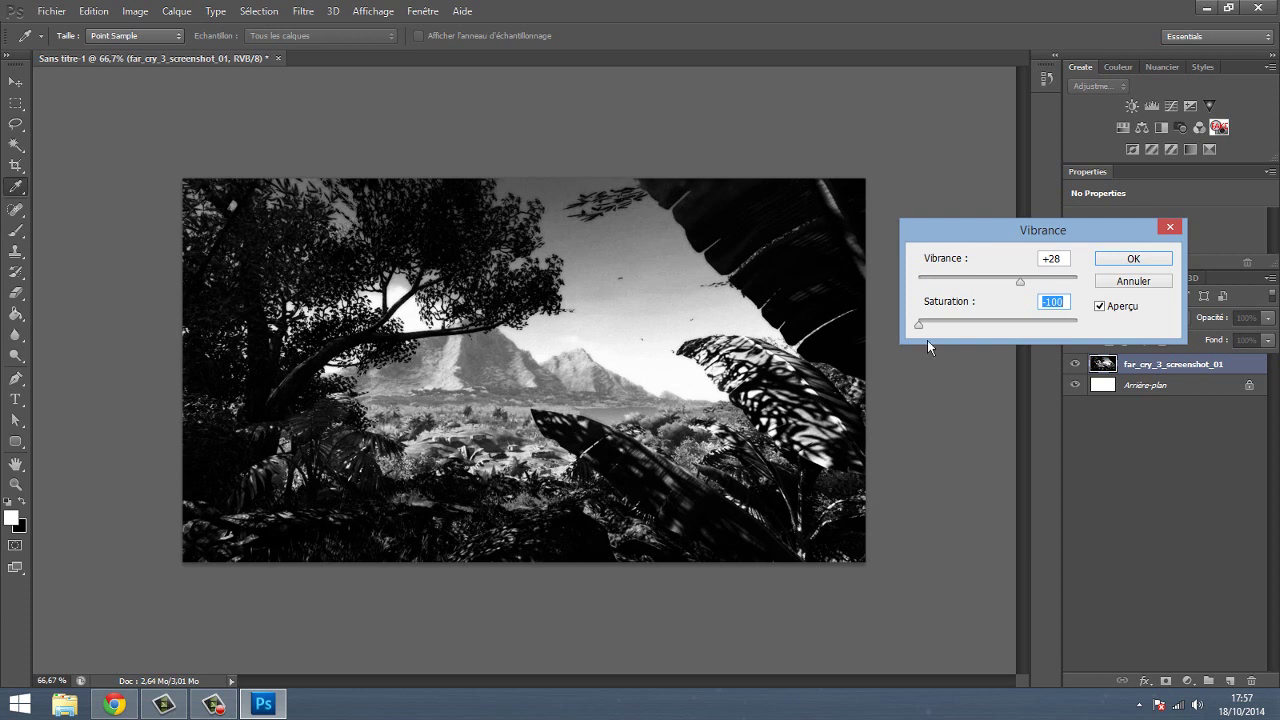
left_click_drag(980, 325, 1024, 344)
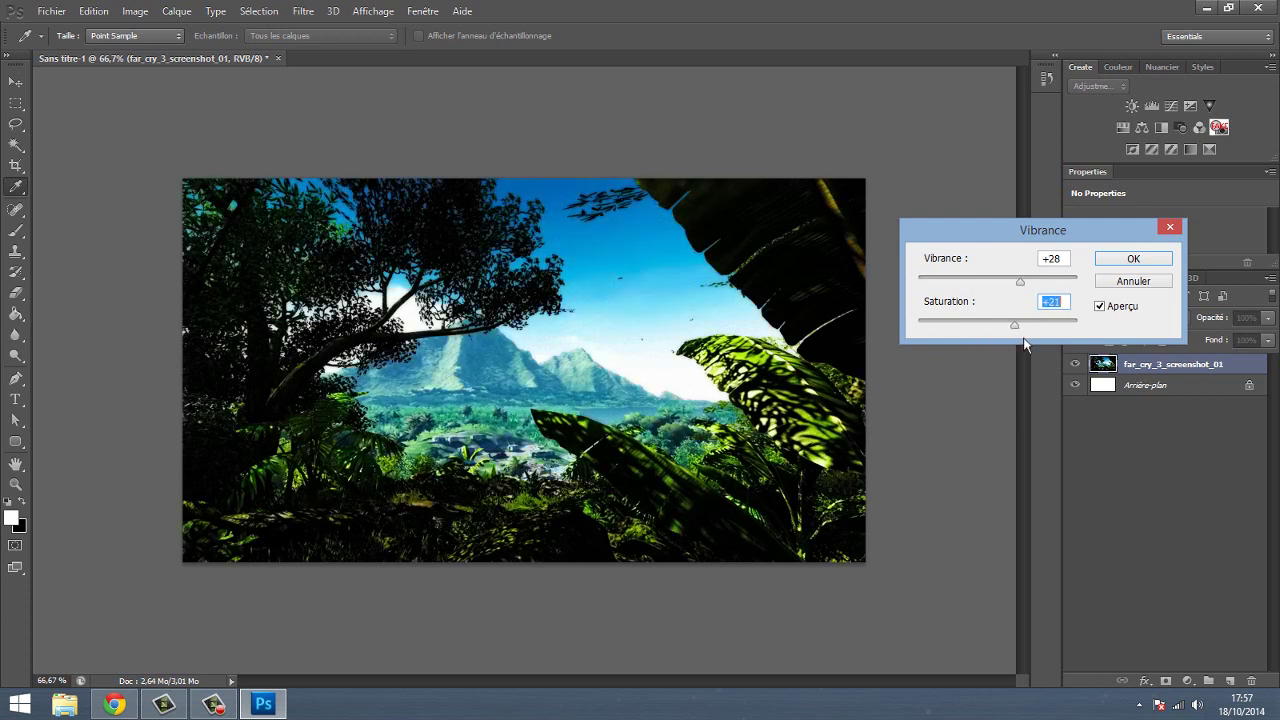
left_click(1133, 258)
left_click(135, 11)
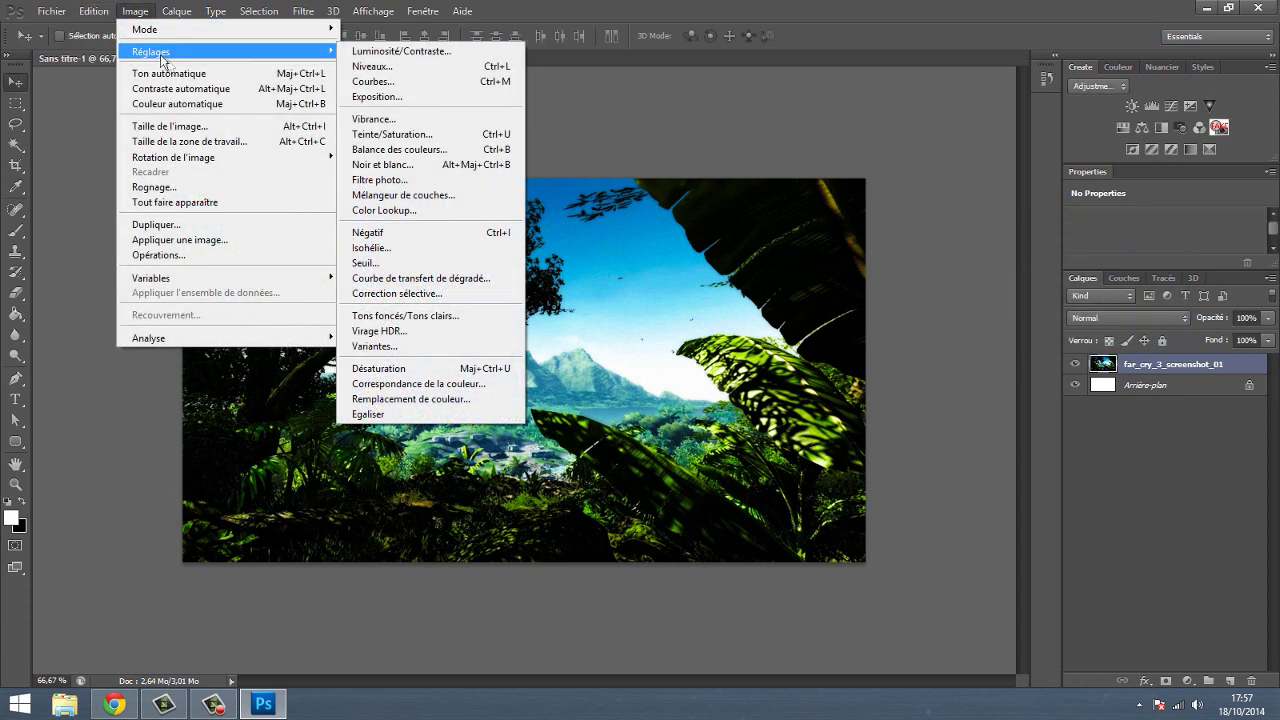
mouse_move(151, 51)
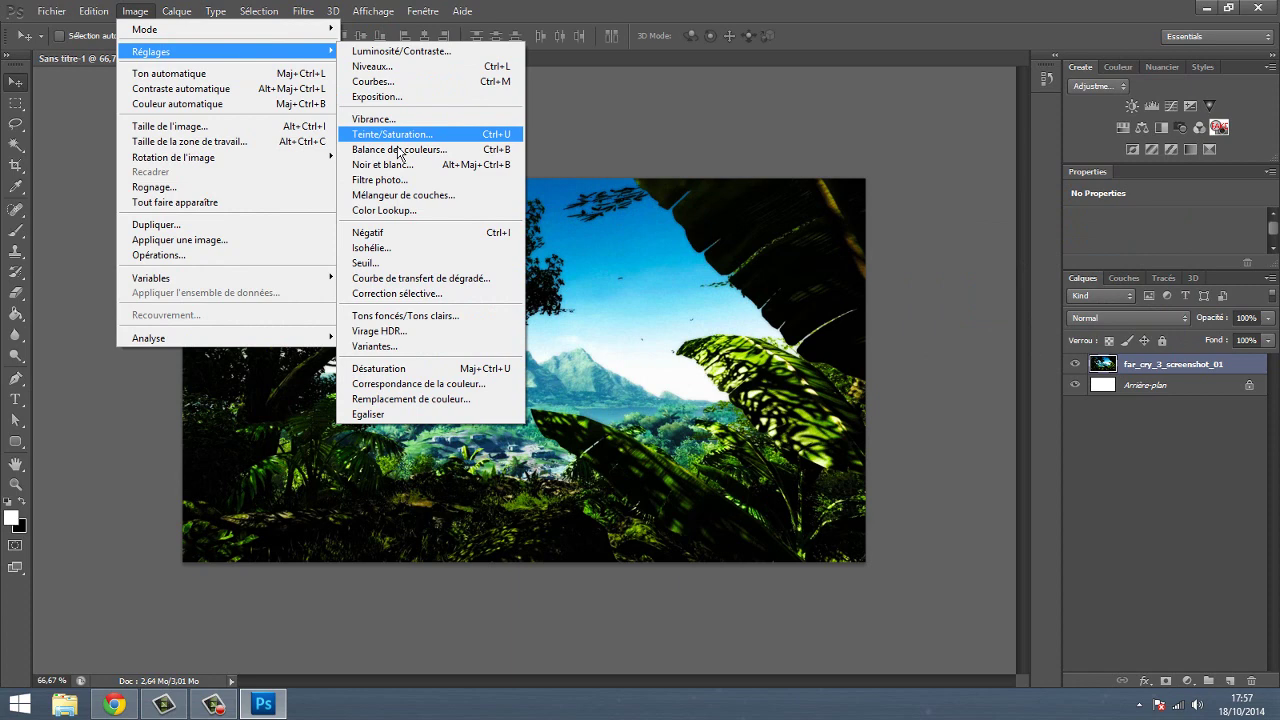
Step: In Teinte/Saturation, try hue shifts of -68 and +180, then return hue to 0
left_click(392, 134)
mouse_move(793, 152)
left_mouse_down()
mouse_move(978, 213)
mouse_move(950, 196)
left_mouse_up()
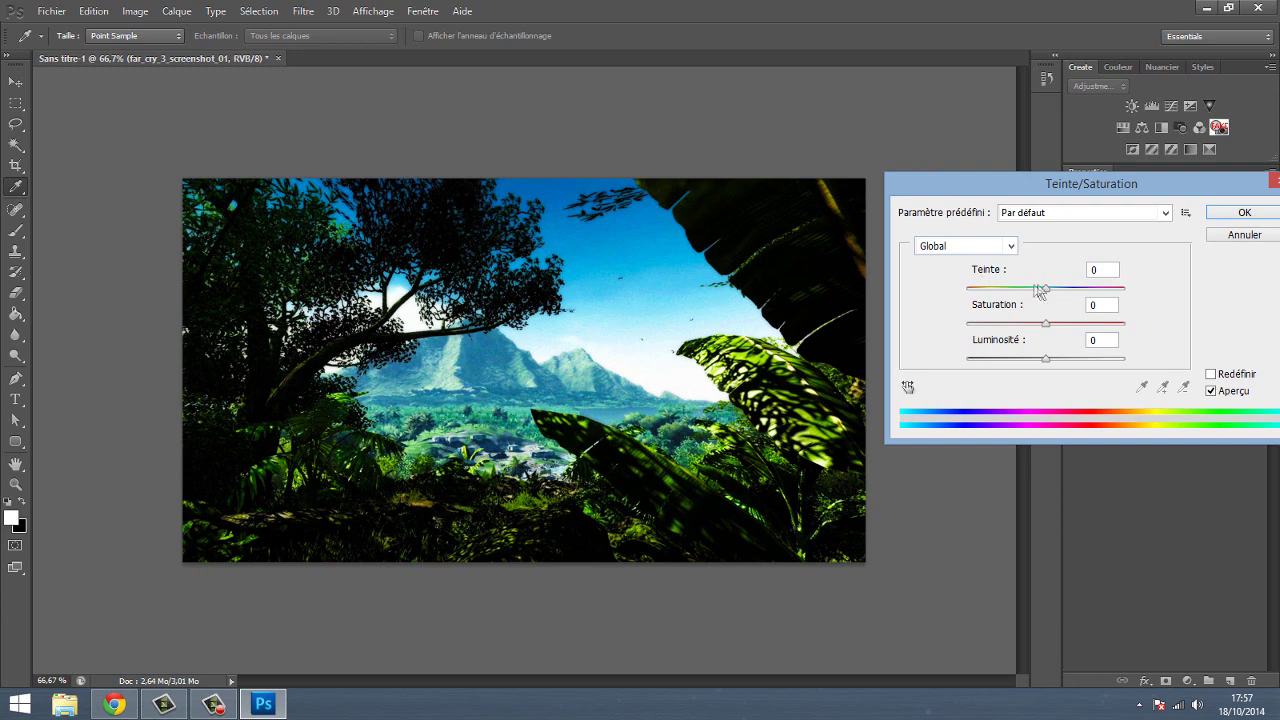
left_click_drag(1045, 288, 1002, 290)
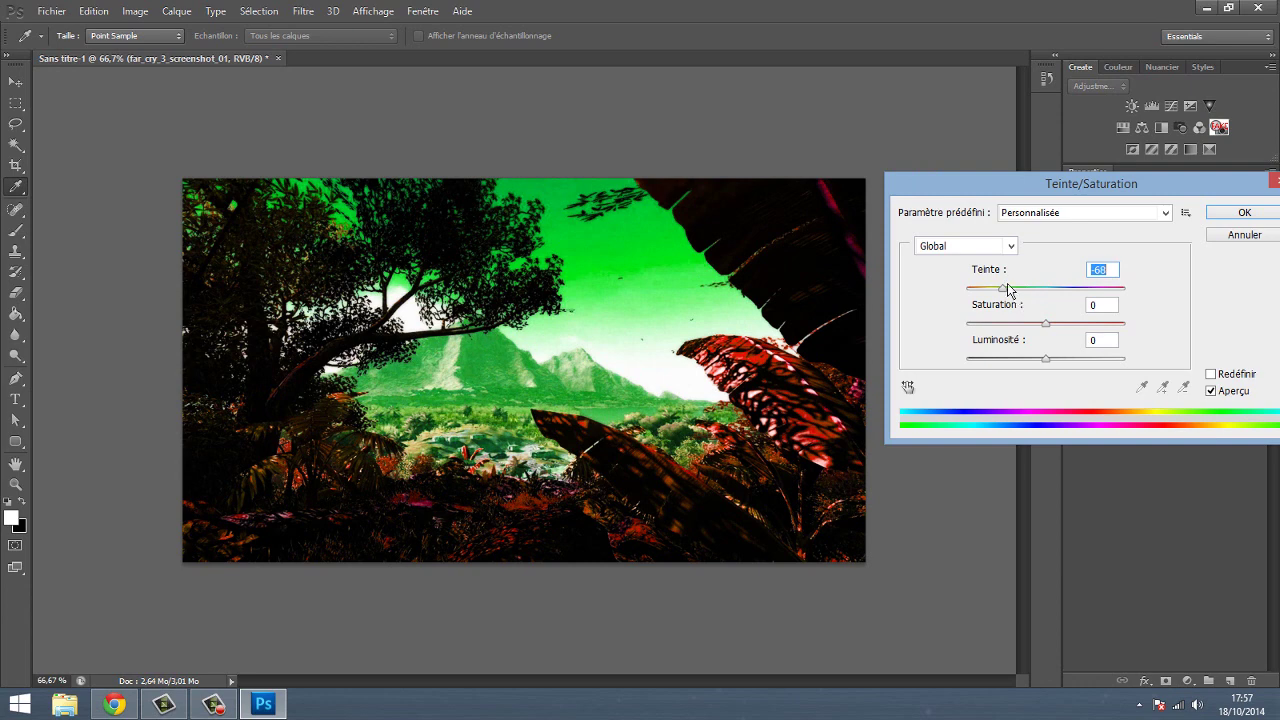
left_click_drag(1003, 288, 1163, 343)
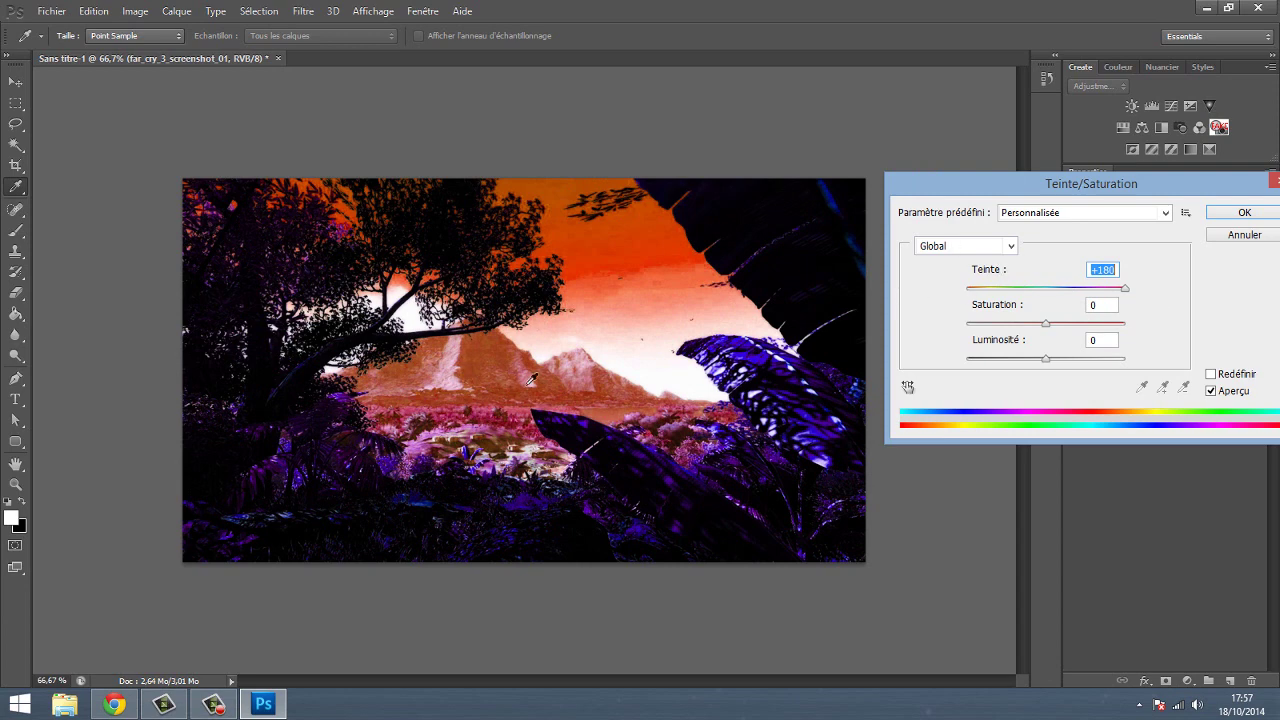
left_click_drag(1125, 288, 1045, 290)
key("Up")
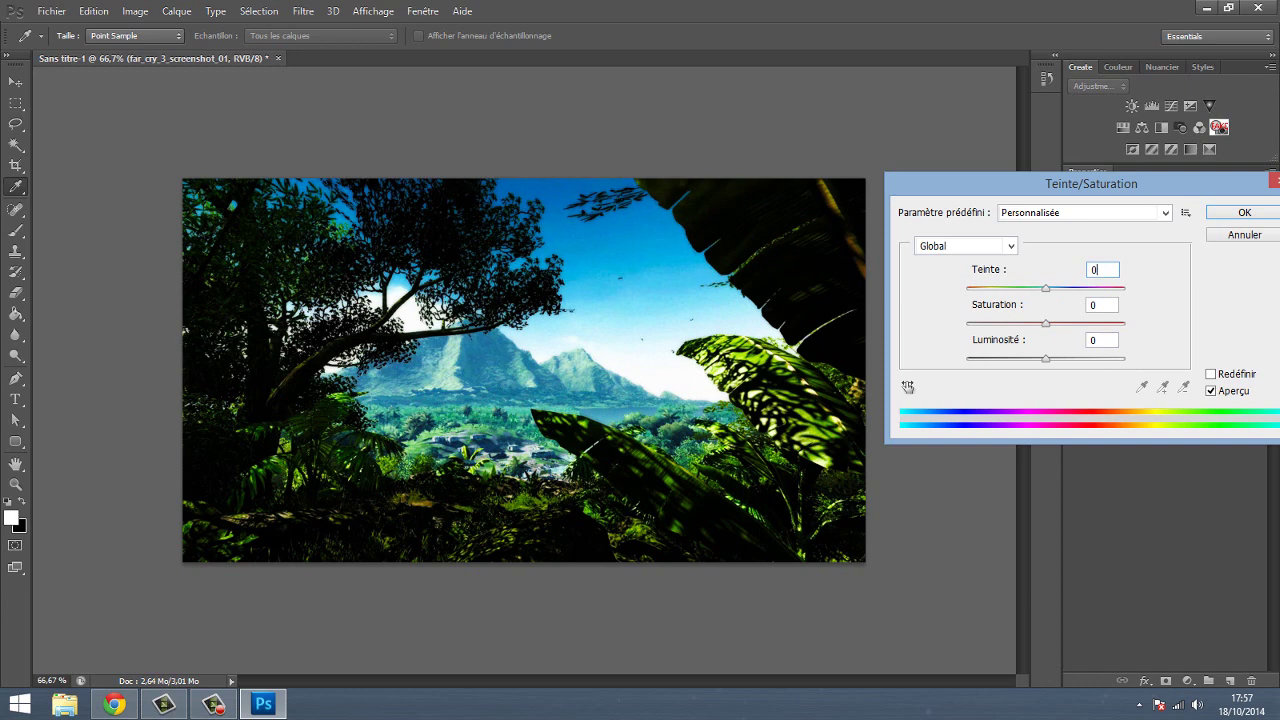
Step: Try saturation -100 and lightness +100, then reset saturation, lightness and hue to 0
mouse_move(1050, 330)
left_mouse_down()
mouse_move(1160, 335)
mouse_move(930, 342)
mouse_move(1063, 340)
left_mouse_up()
key("Down")
key("Down")
key("Down")
type("0")
mouse_move(1046, 360)
left_mouse_down()
mouse_move(1141, 371)
mouse_move(1055, 363)
left_mouse_up()
type("0")
key("Tab")
key("shift+Up")
key("shift+Up")
key("shift+Up")
key("shift+Down")
key("shift+Down")
key("shift+Down")
key("shift+Up")
key("shift+Up")
key("shift+Up")
type("0")
Step: Close Teinte/Saturation unchanged and reopen it from Image > Réglages
left_click(1246, 236)
left_click(140, 12)
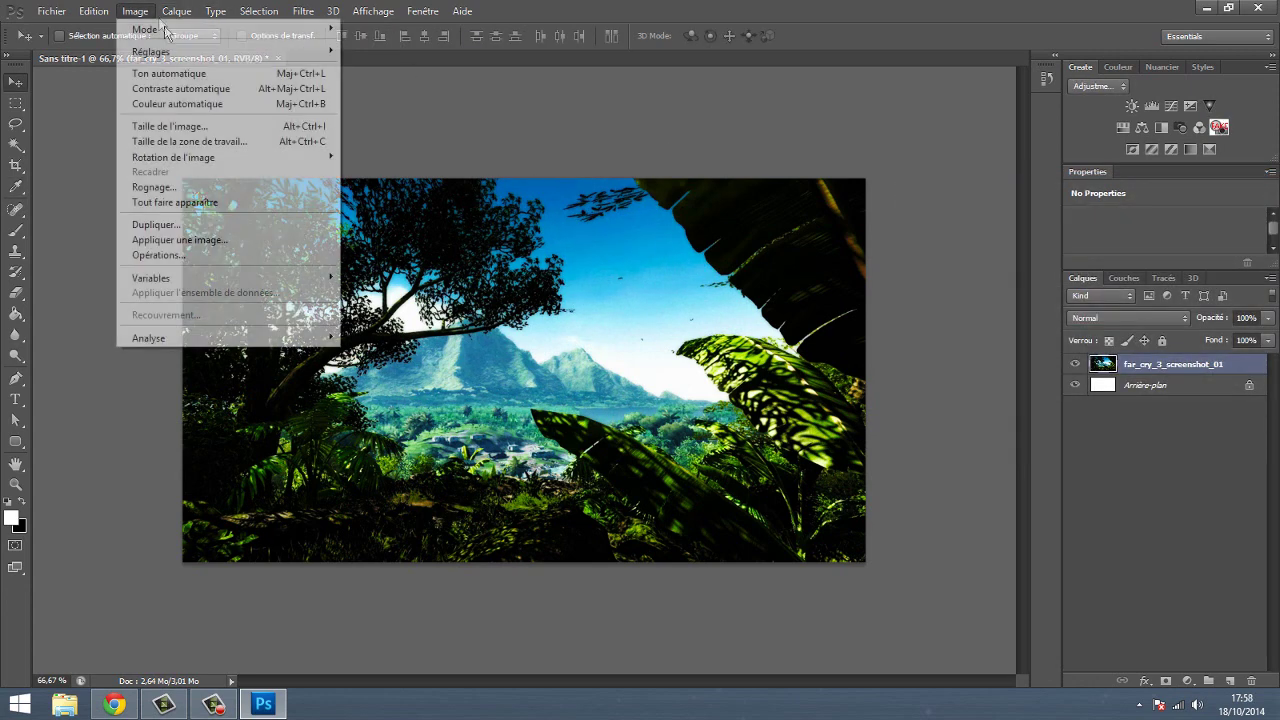
mouse_move(151, 51)
left_click(449, 136)
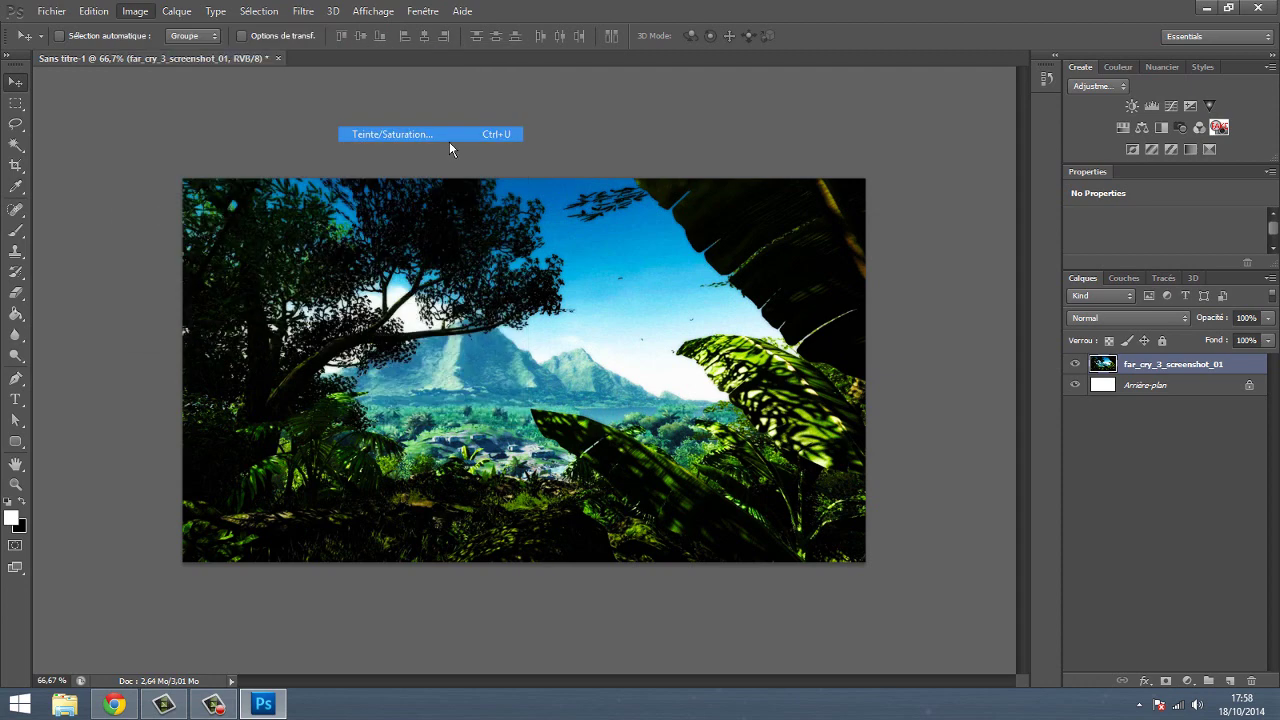
left_click(1010, 247)
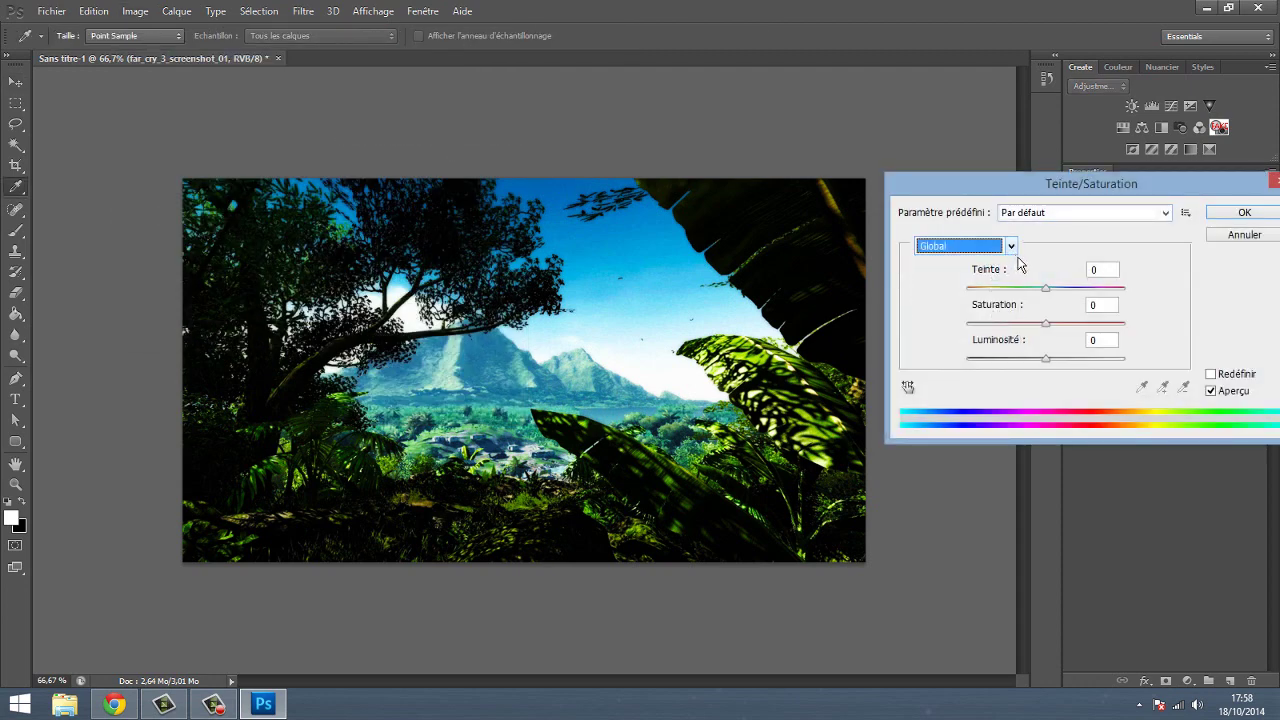
Step: Trial a -176 hue on the Bleus range, reset it to 0, restore Global, and close
left_click(1012, 247)
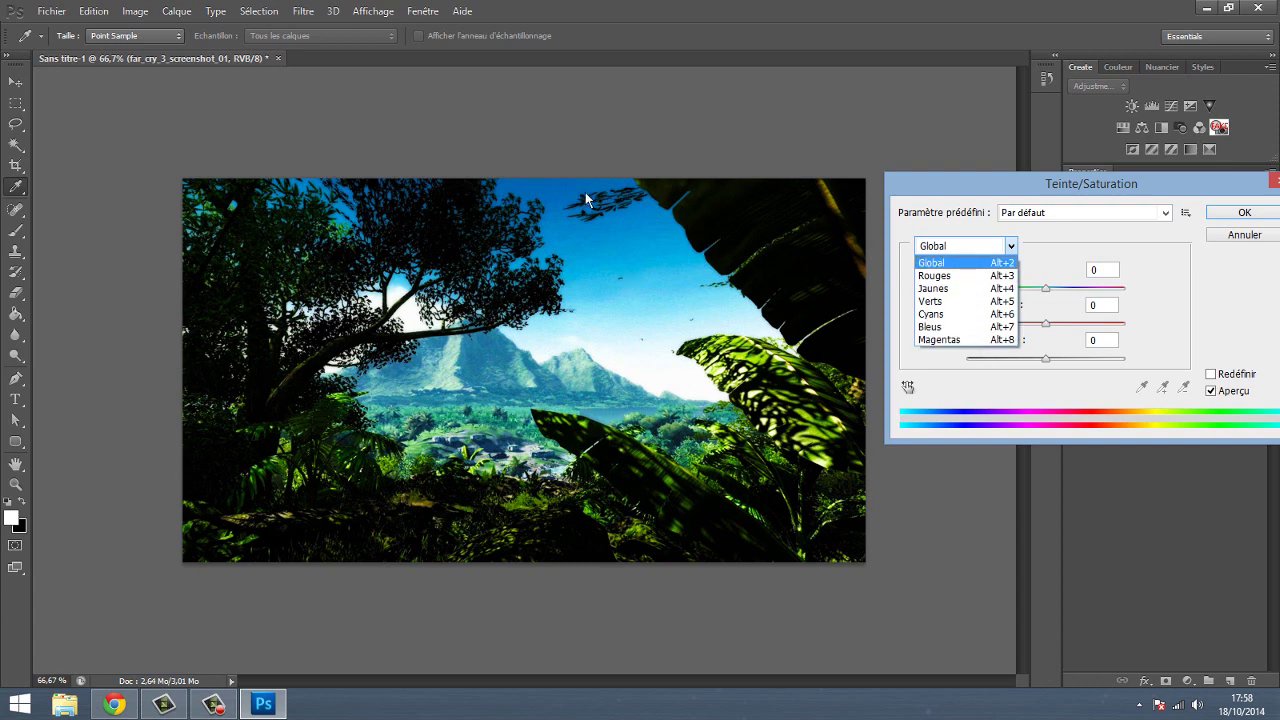
left_click(987, 328)
mouse_move(1043, 314)
left_mouse_down()
mouse_move(1114, 300)
mouse_move(997, 306)
mouse_move(963, 286)
mouse_move(963, 309)
mouse_move(1136, 310)
left_mouse_up()
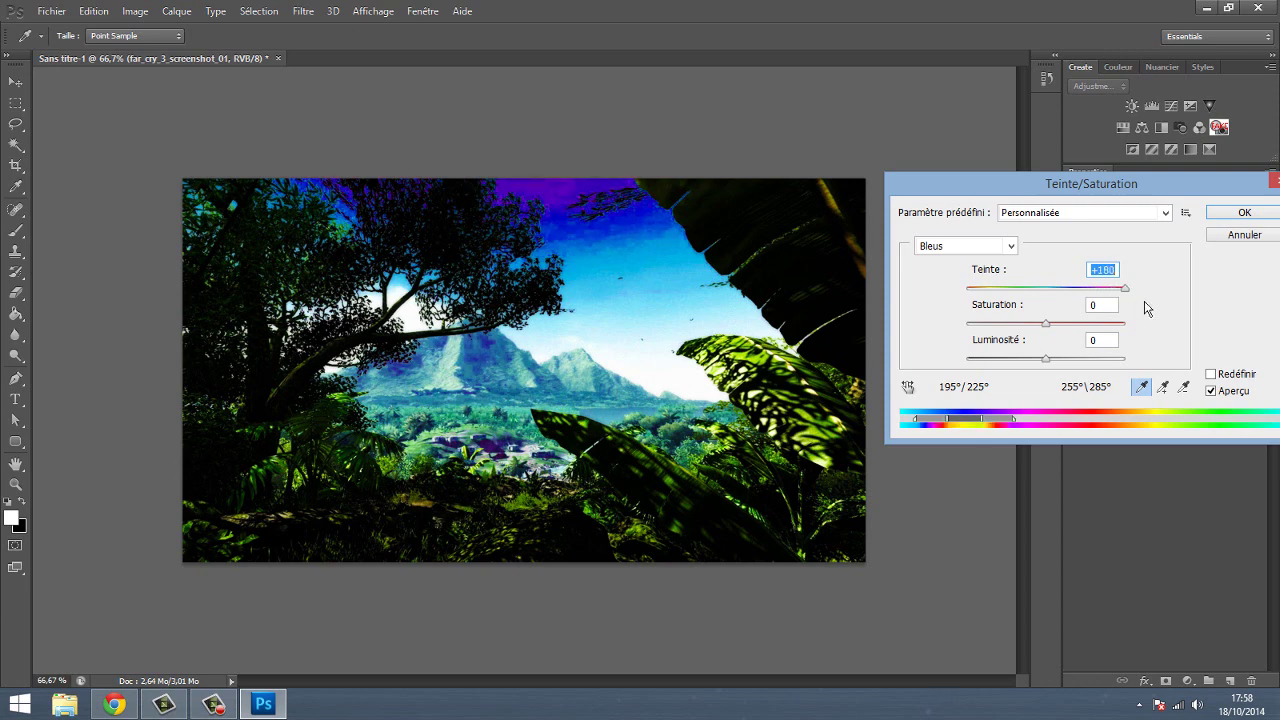
mouse_move(1136, 305)
left_mouse_down()
mouse_move(1057, 296)
mouse_move(944, 313)
left_mouse_up()
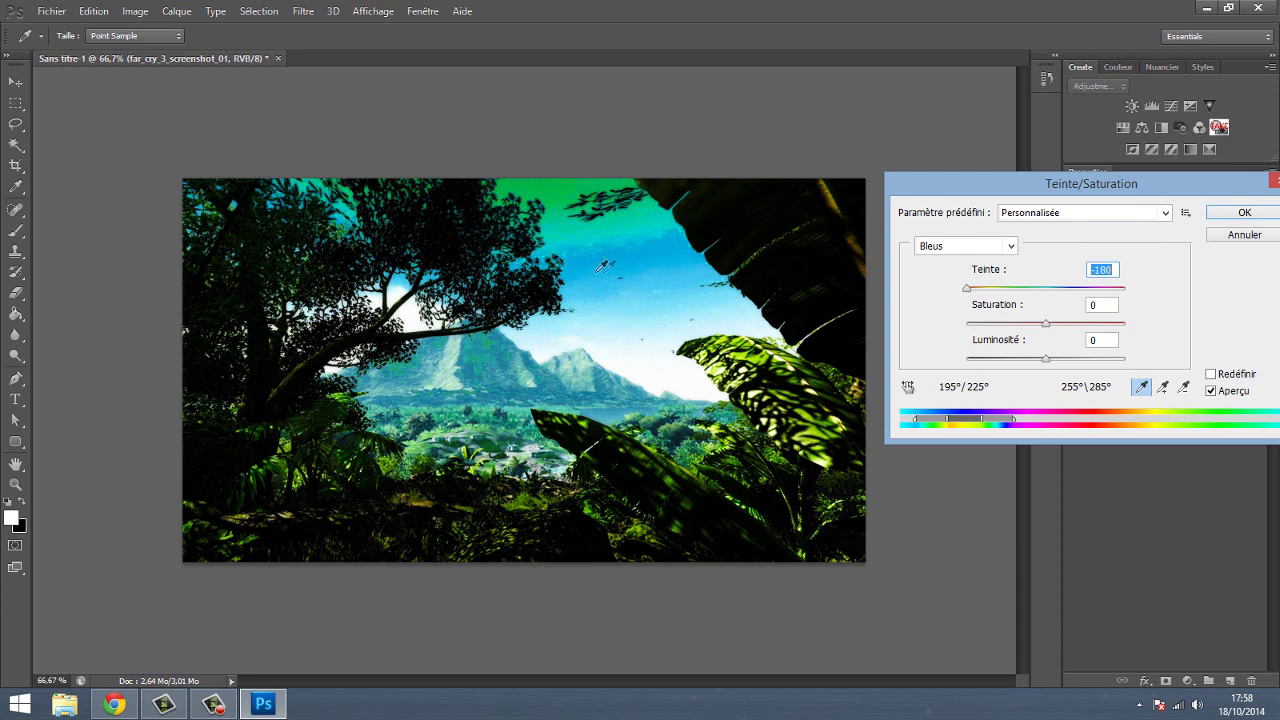
type("0")
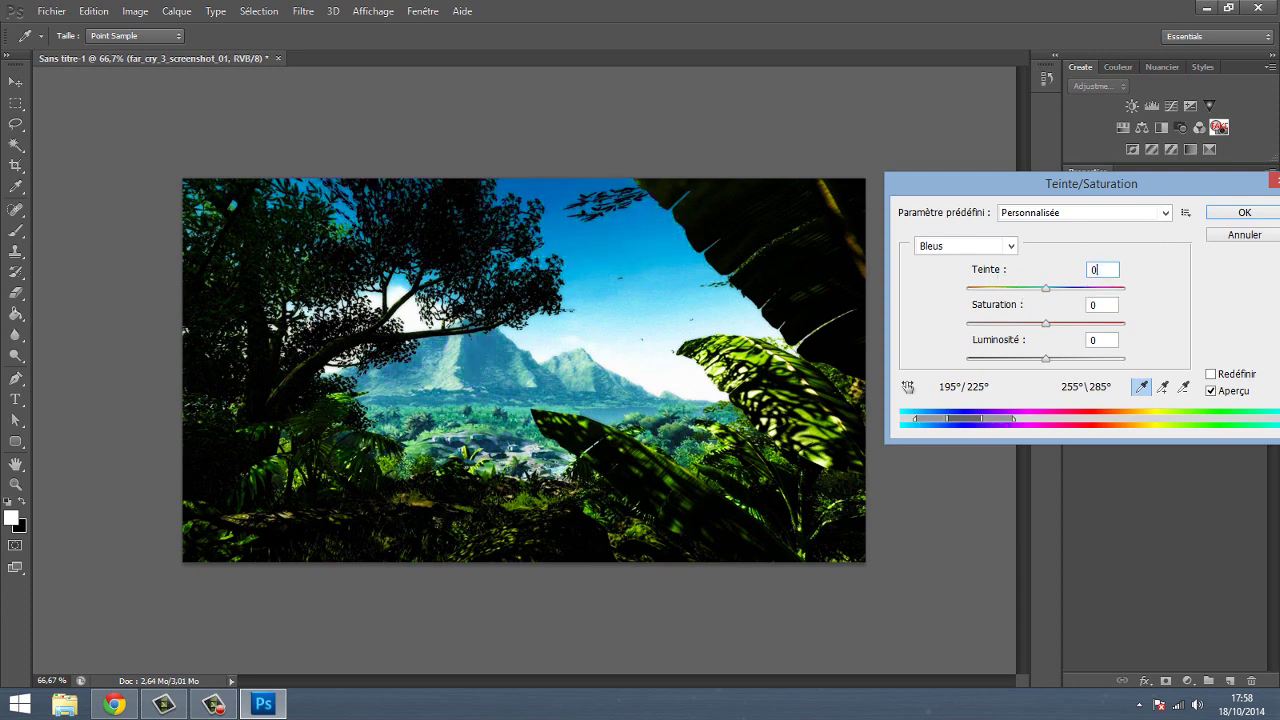
left_click(1008, 248)
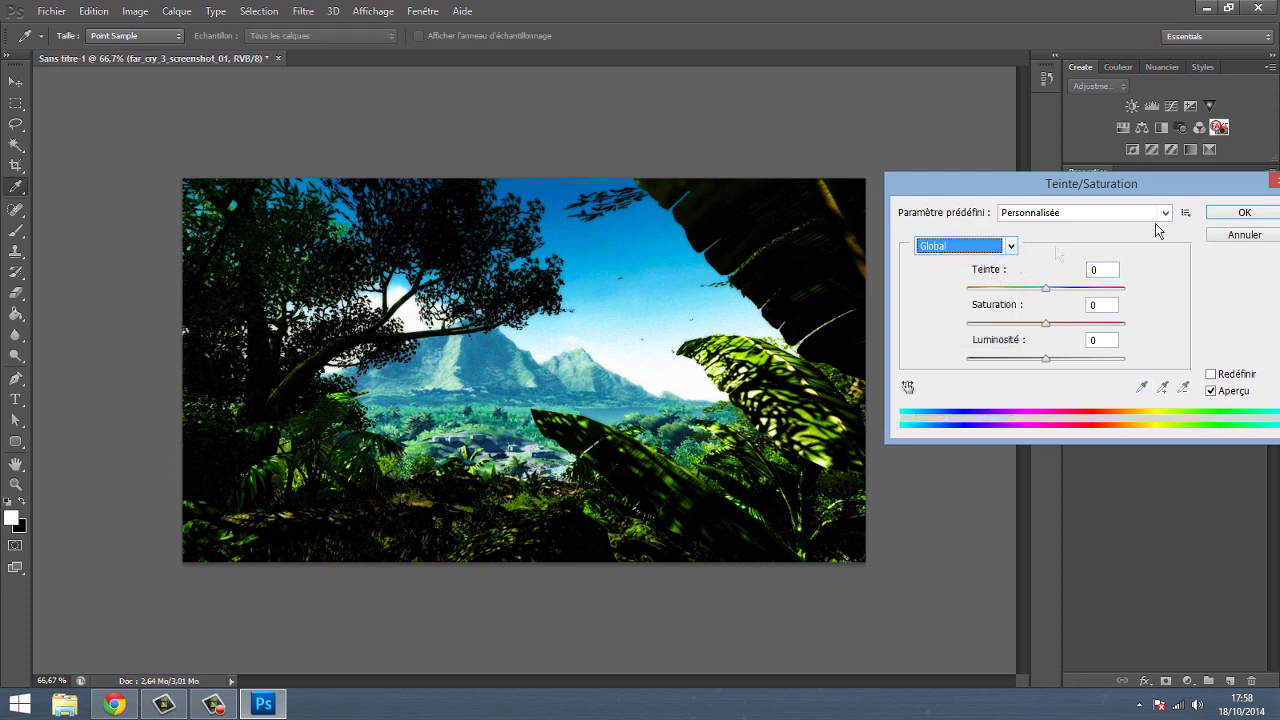
left_click(1256, 238)
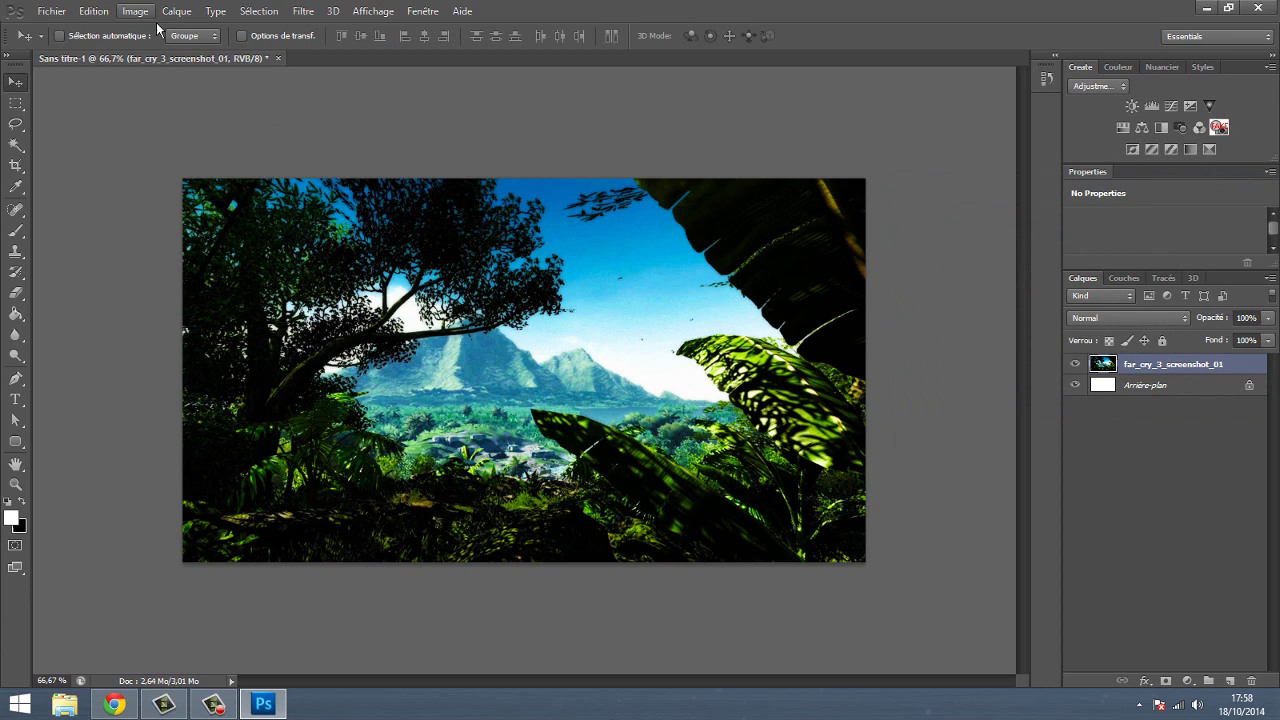
left_click(138, 12)
mouse_move(225, 51)
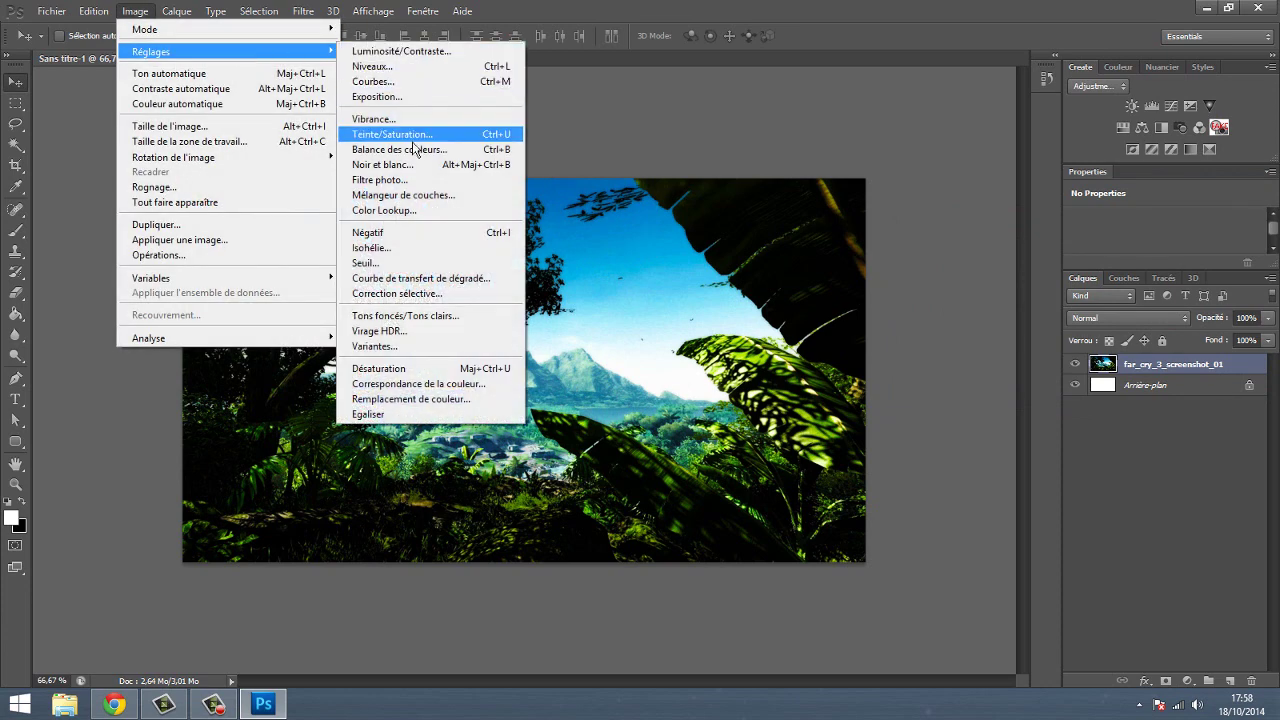
left_click(416, 156)
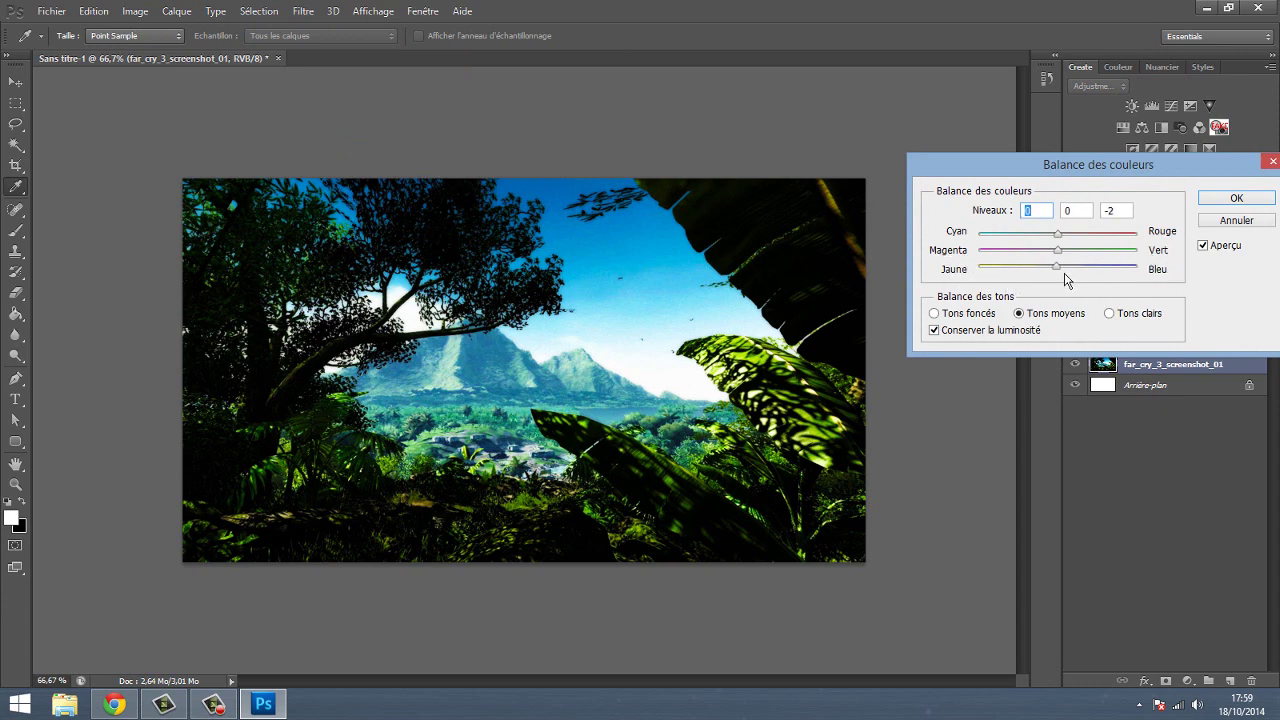
mouse_move(1064, 274)
left_mouse_down()
mouse_move(1015, 280)
mouse_move(1060, 280)
mouse_move(1034, 286)
left_mouse_up()
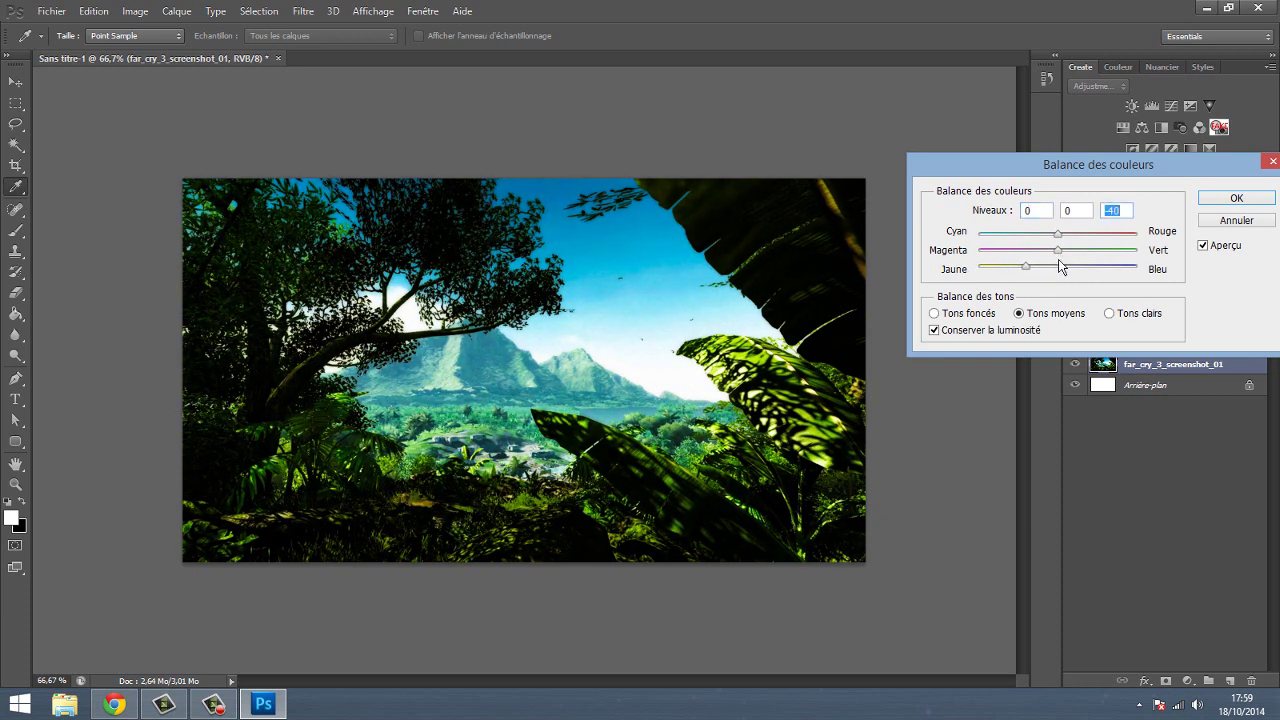
left_click_drag(1056, 258, 925, 270)
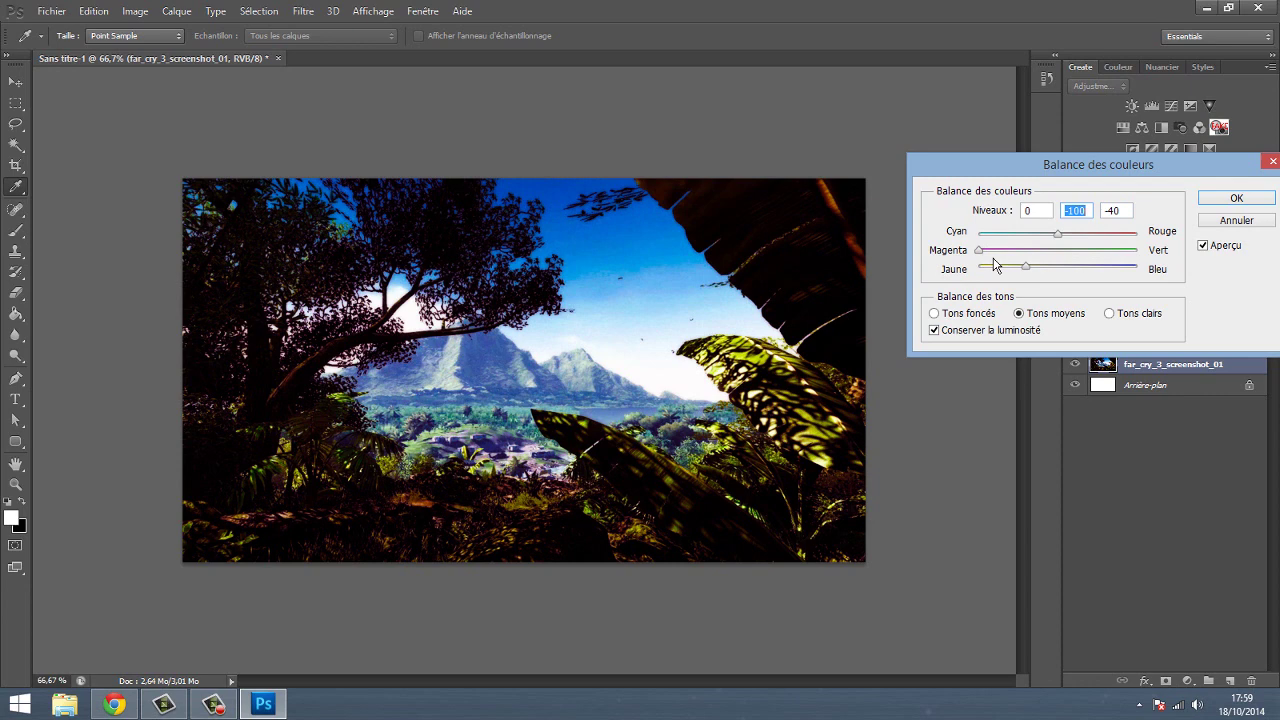
left_click_drag(980, 250, 1065, 256)
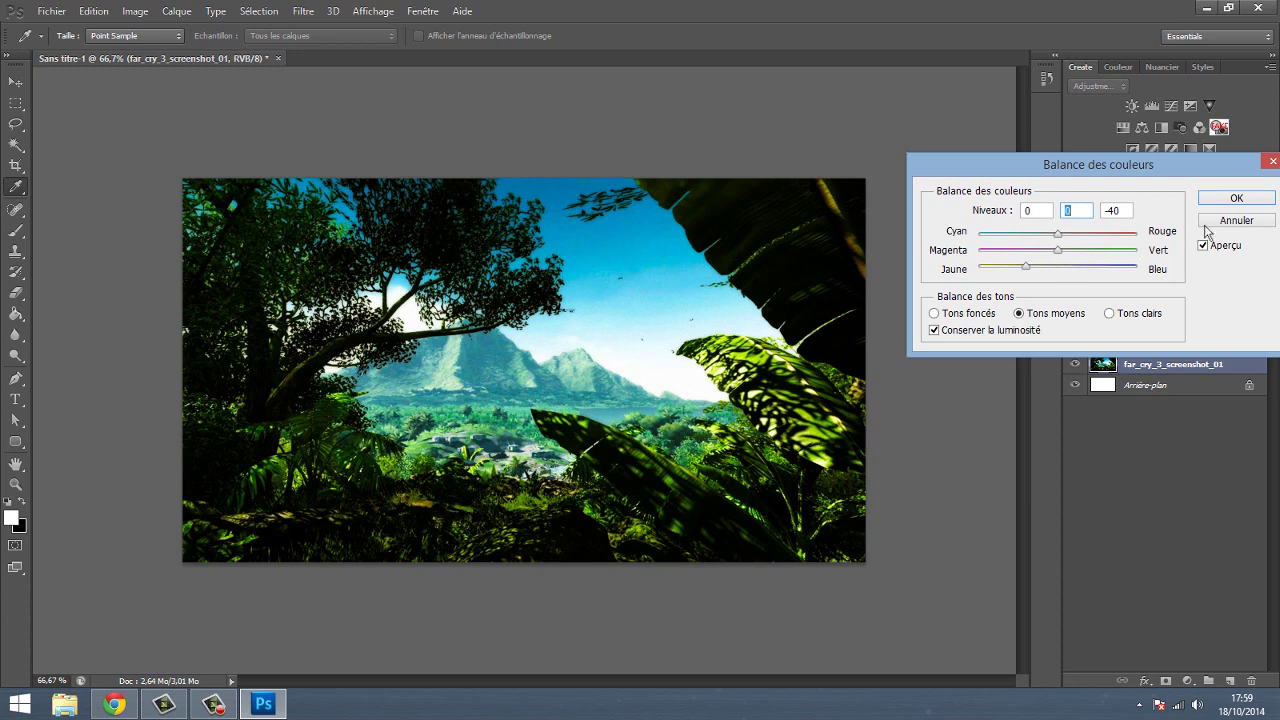
left_click(1236, 198)
left_click(135, 11)
mouse_move(151, 51)
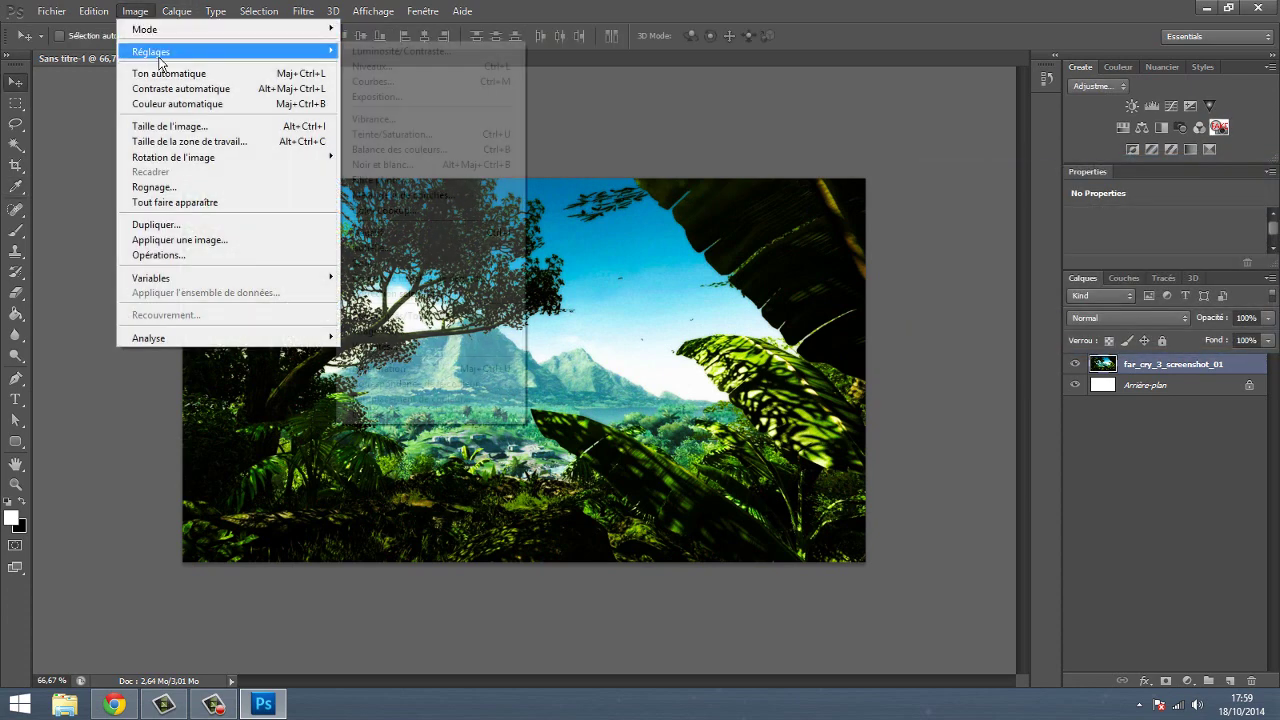
left_click(420, 177)
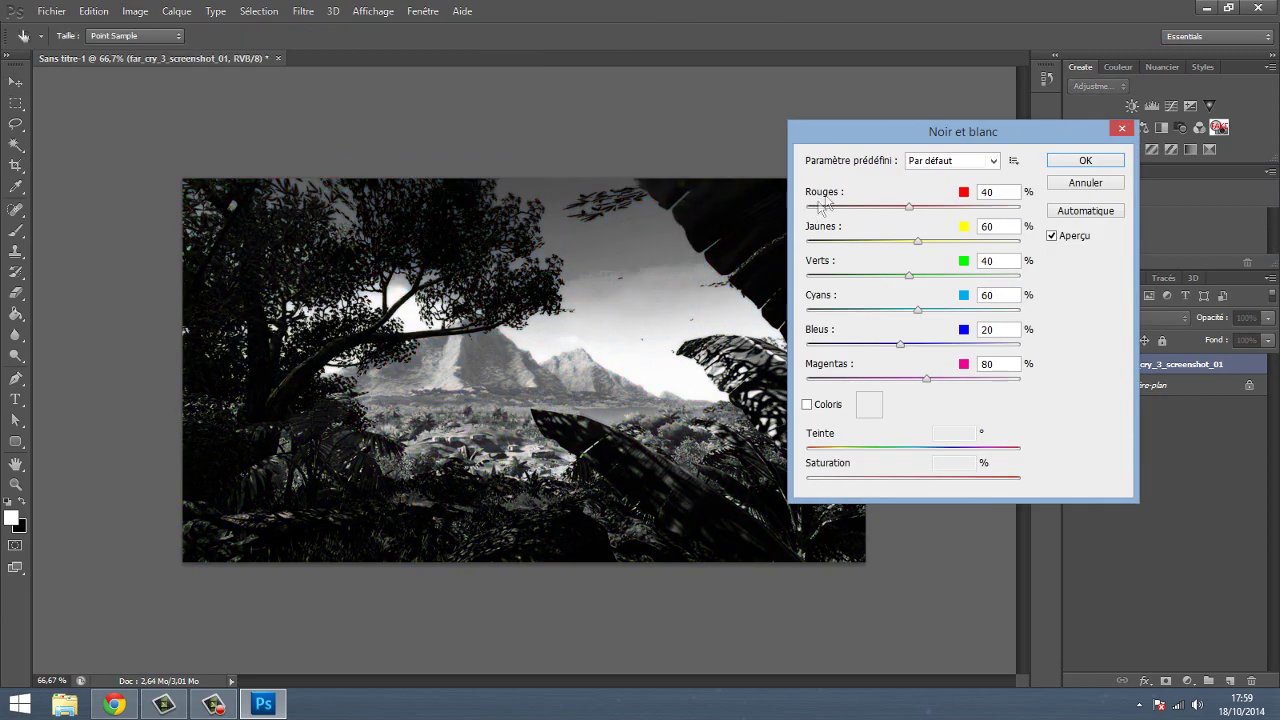
mouse_move(896, 143)
left_mouse_down()
mouse_move(1025, 195)
mouse_move(976, 205)
left_mouse_up()
left_click_drag(993, 270, 1076, 270)
left_click_drag(998, 300, 1057, 302)
left_click(1044, 336)
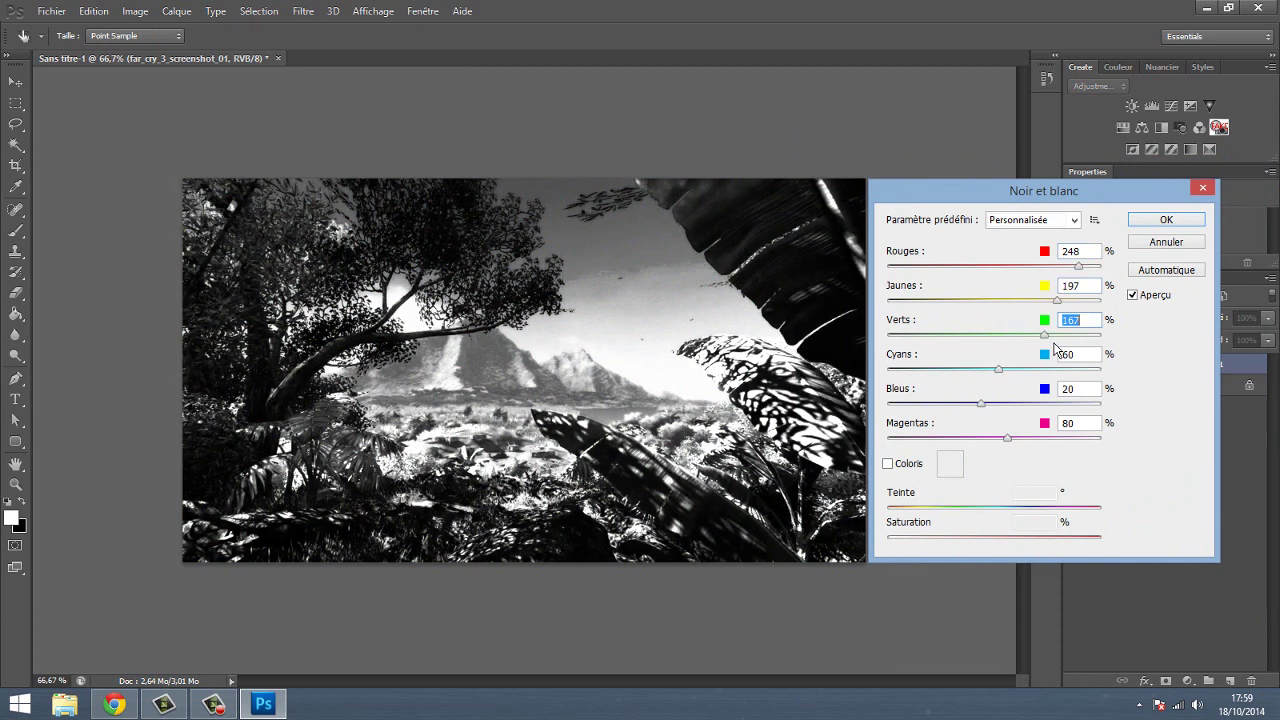
left_click(1027, 370)
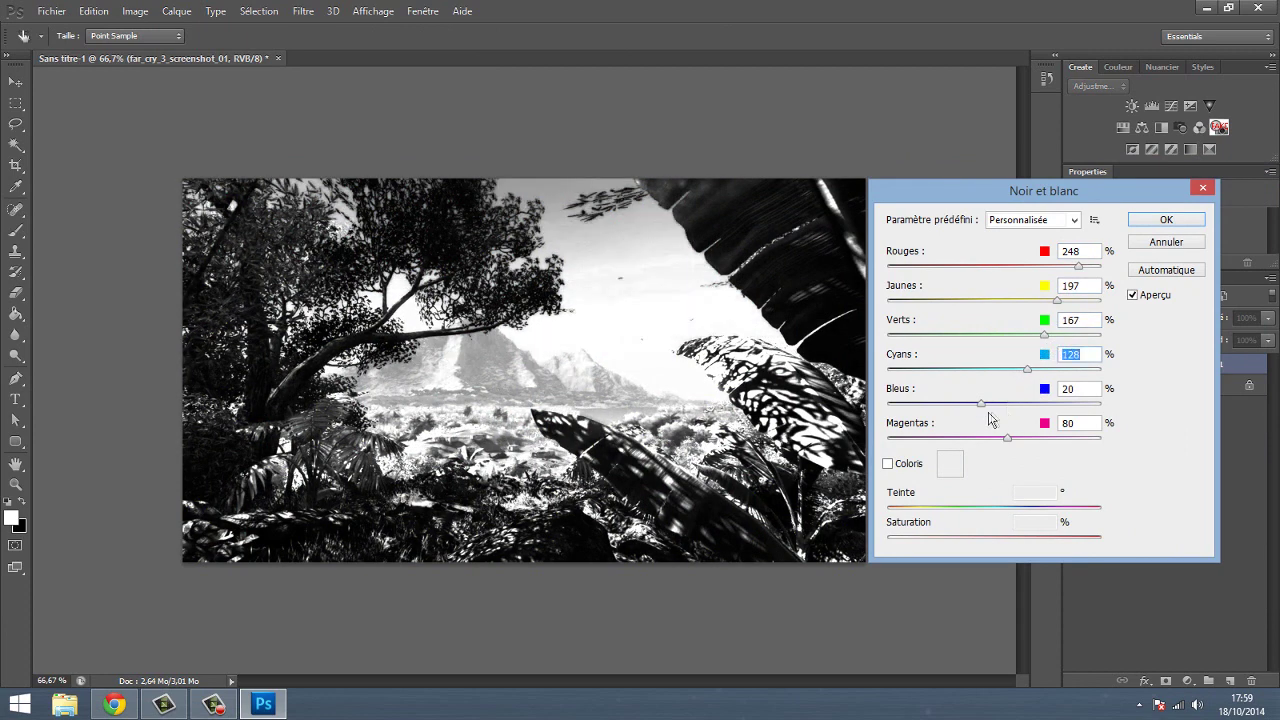
left_click_drag(982, 405, 918, 410)
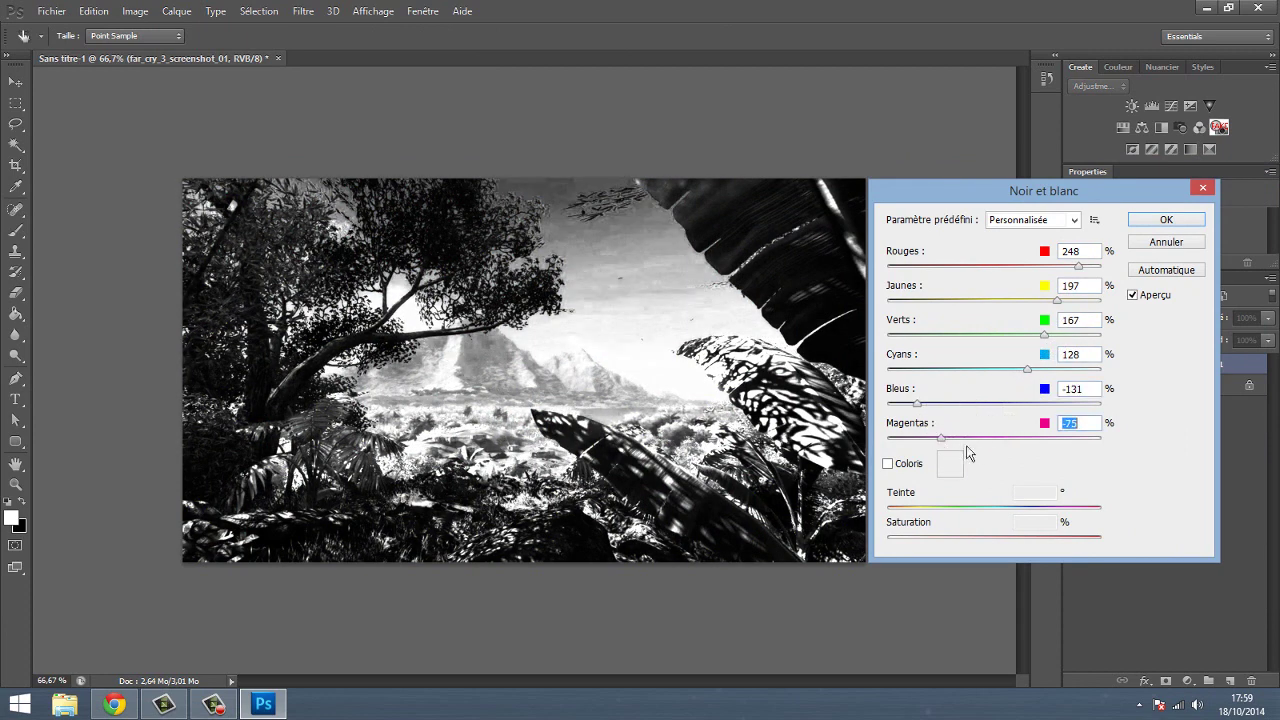
left_click_drag(978, 447, 987, 452)
left_click(1166, 243)
left_click(135, 11)
mouse_move(151, 51)
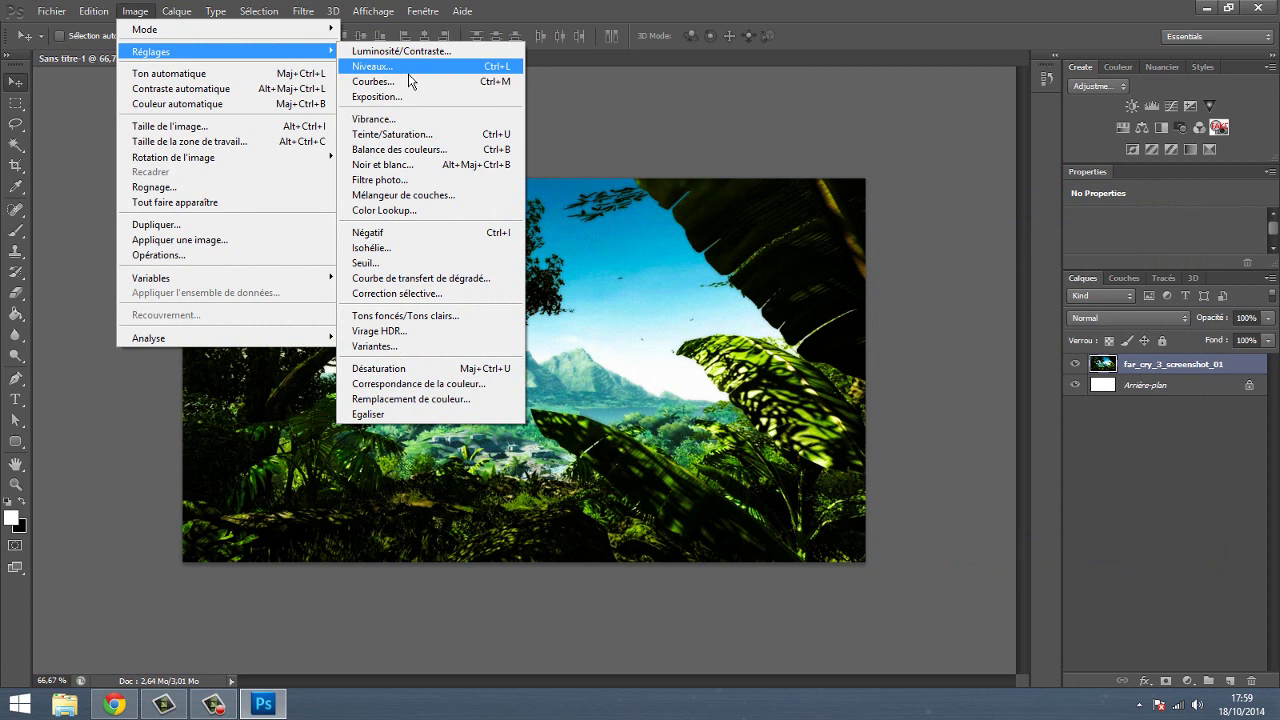
Step: Preview a blue Filtre photo on the jungle screenshot at 100% density
left_click(428, 149)
left_click(430, 180)
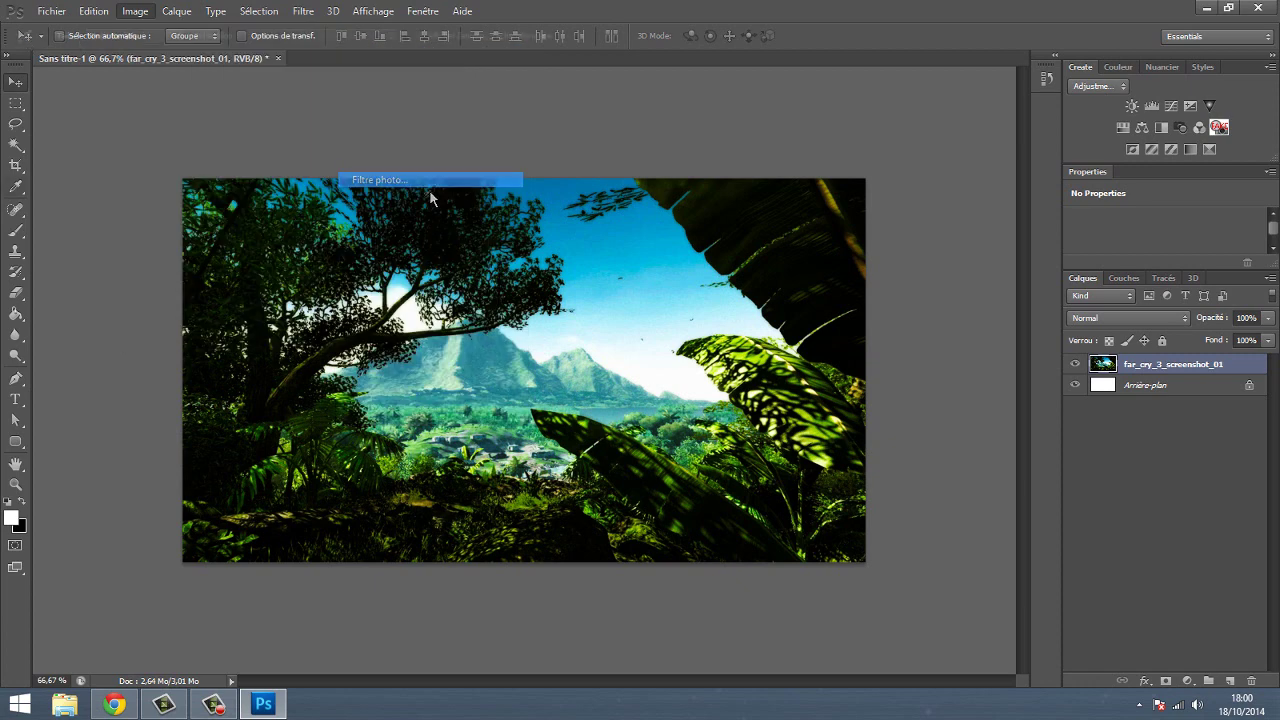
left_click_drag(850, 168, 1025, 163)
left_click(958, 241)
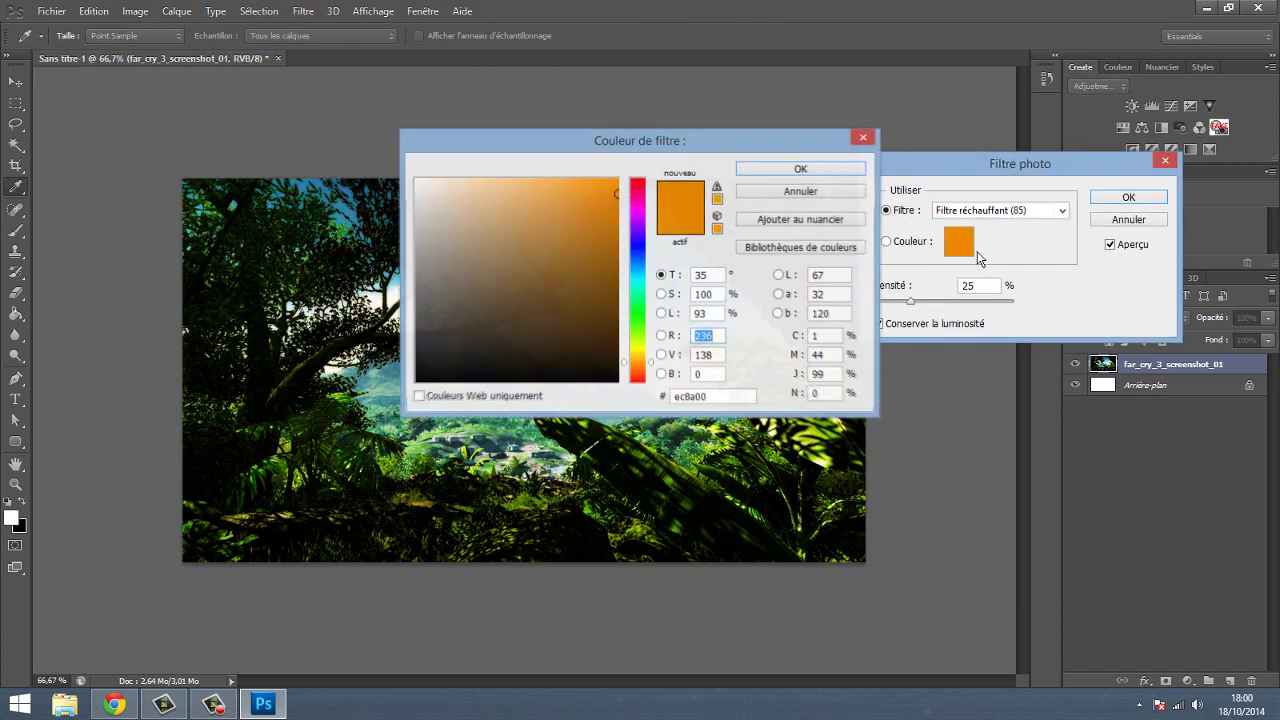
left_click(637, 299)
left_click_drag(650, 145, 910, 140)
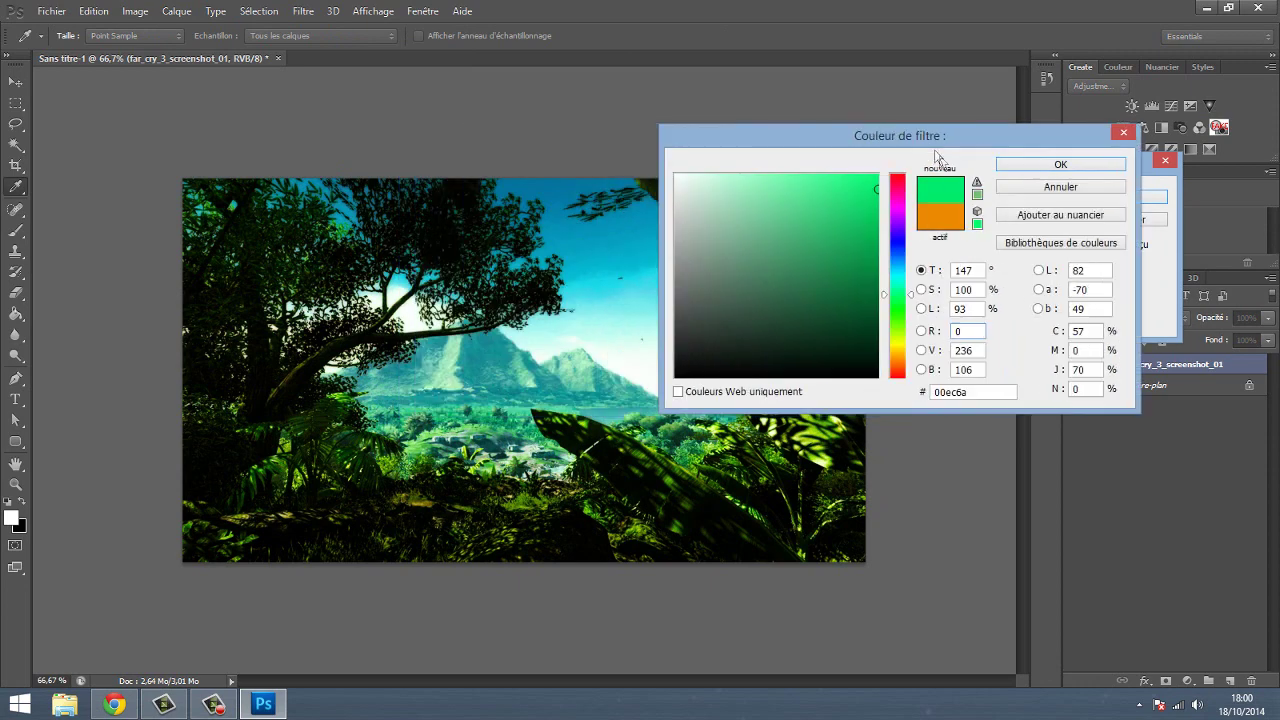
left_click_drag(913, 280, 913, 242)
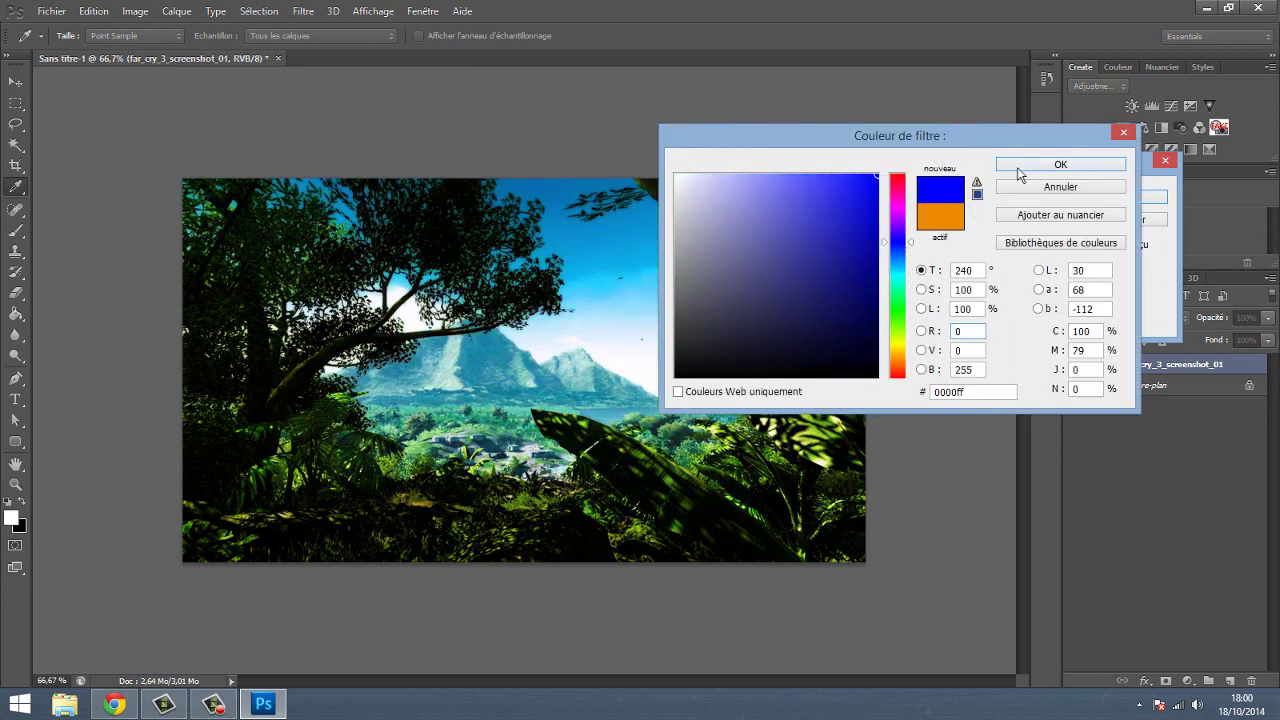
left_click(1020, 166)
left_click_drag(948, 302, 1032, 308)
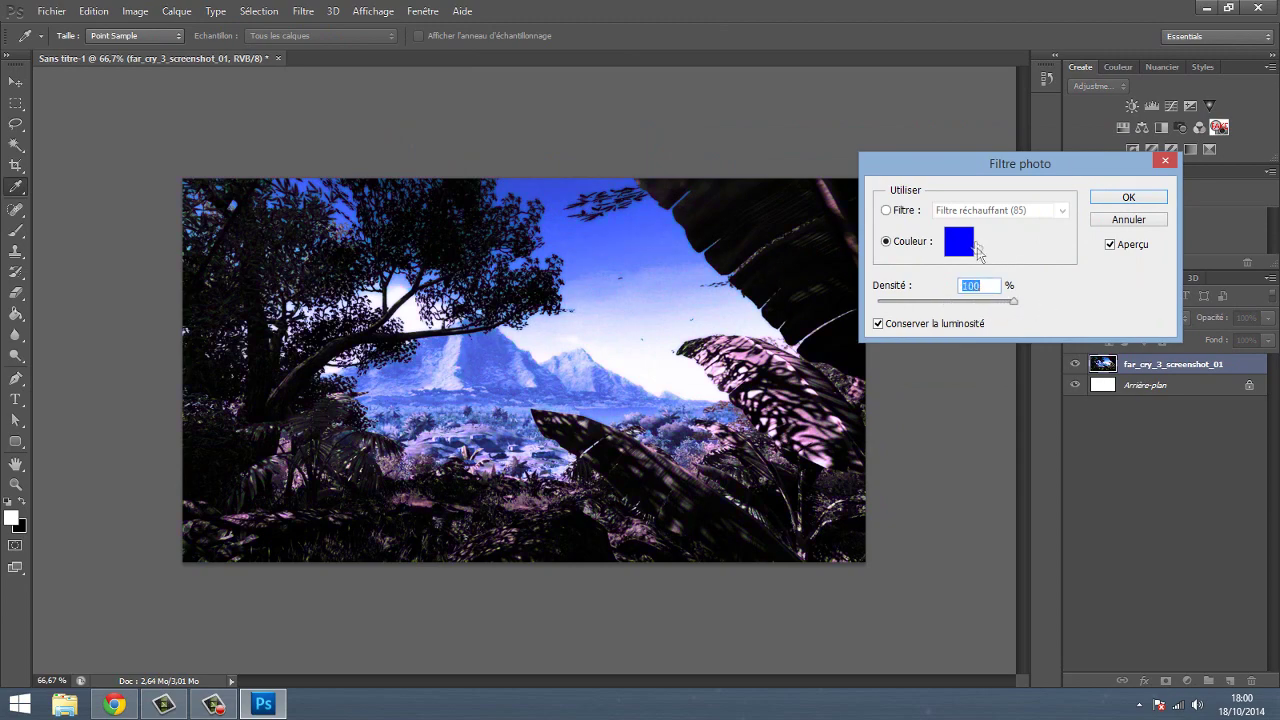
Step: Change the filter colour to orange ff5400, then cancel the photo filter
left_click(958, 241)
mouse_move(855, 160)
left_mouse_down()
mouse_move(1025, 160)
mouse_move(1054, 354)
left_mouse_up()
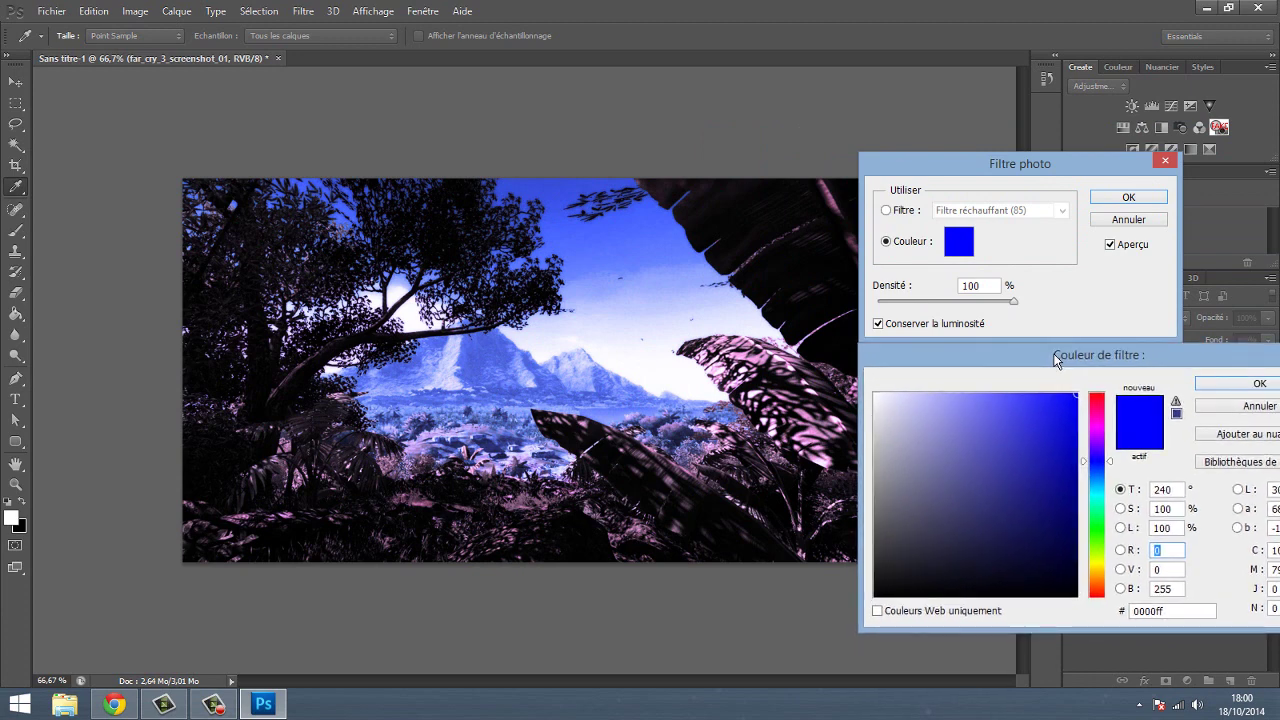
left_click(1098, 500)
left_click_drag(1110, 509, 1108, 594)
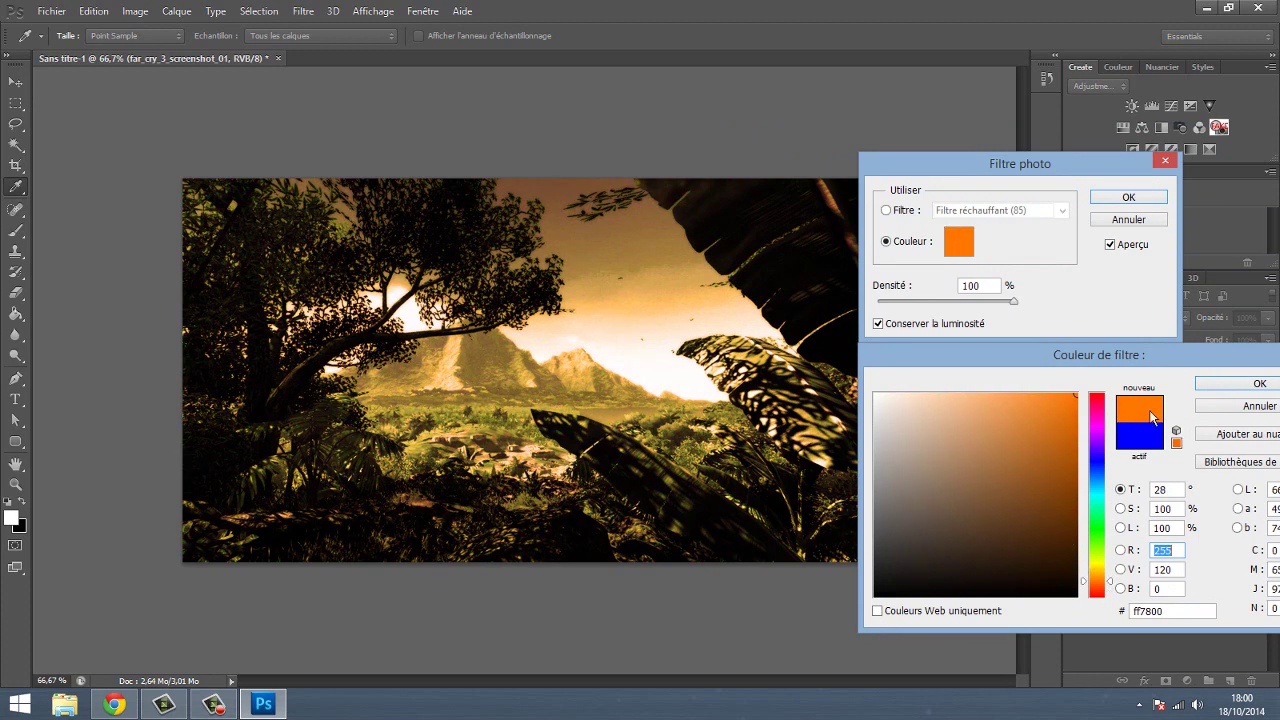
left_click(1109, 590)
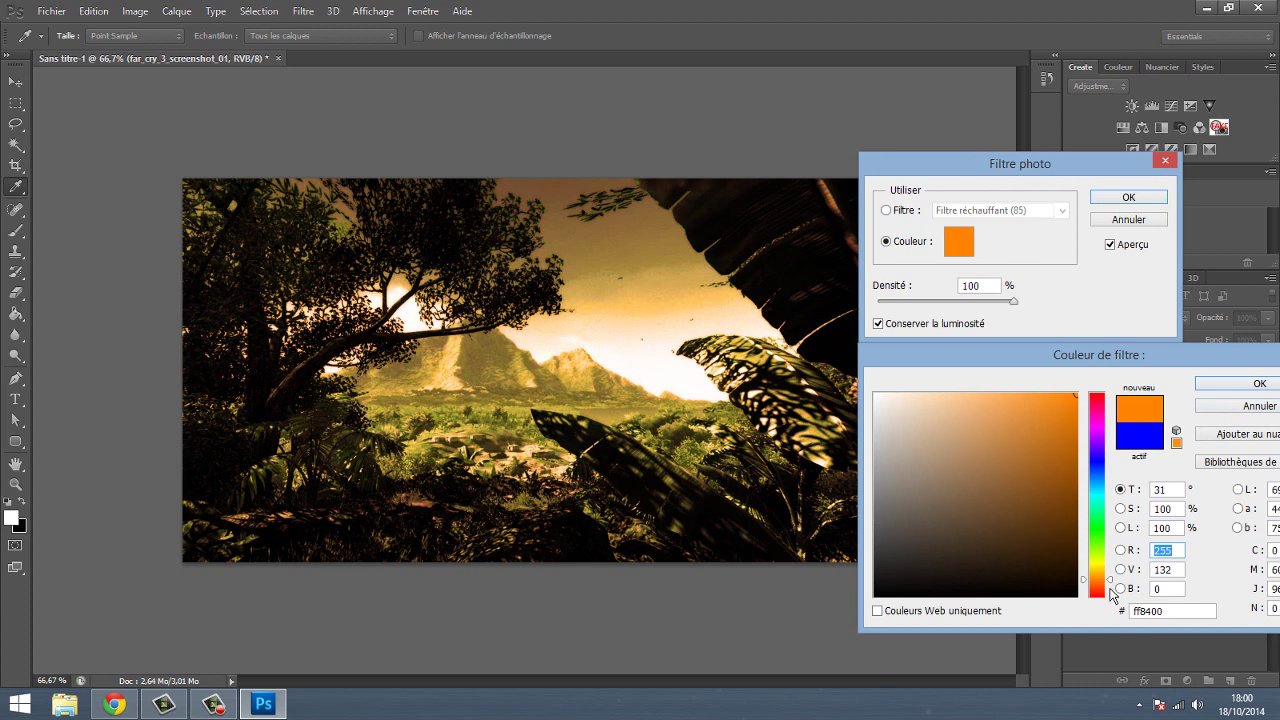
left_click_drag(1110, 586, 1110, 593)
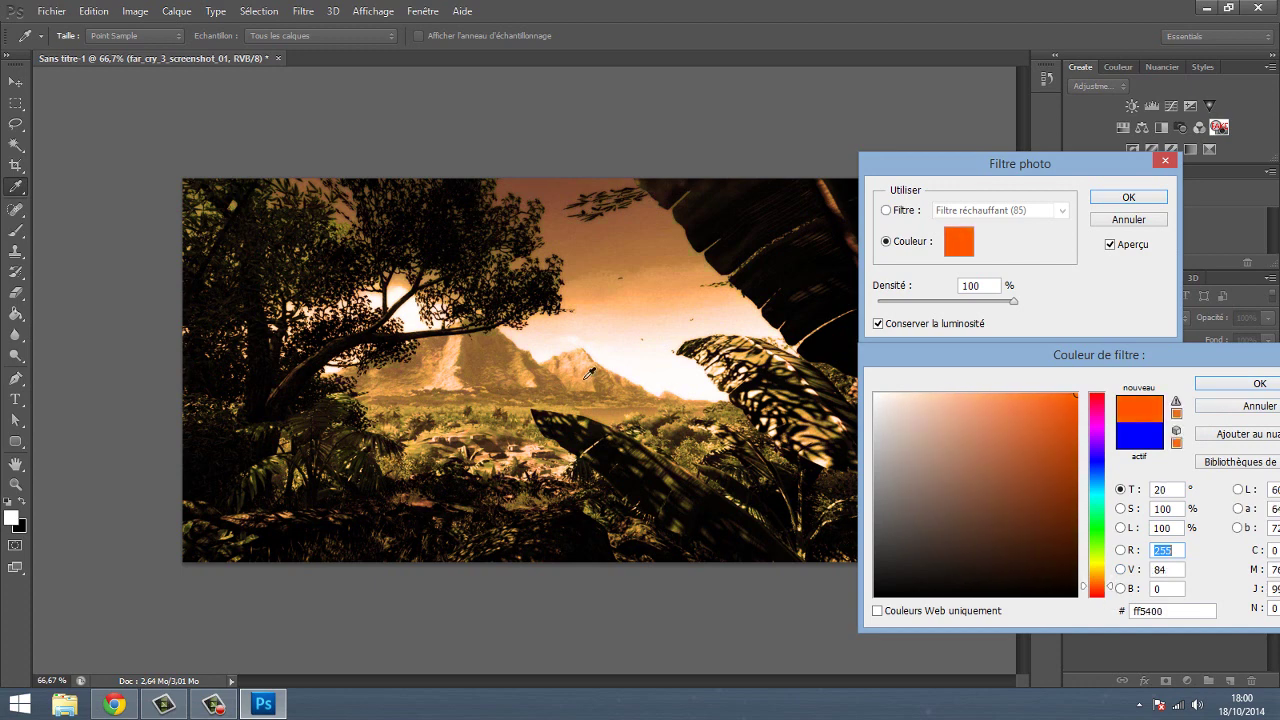
key("Return")
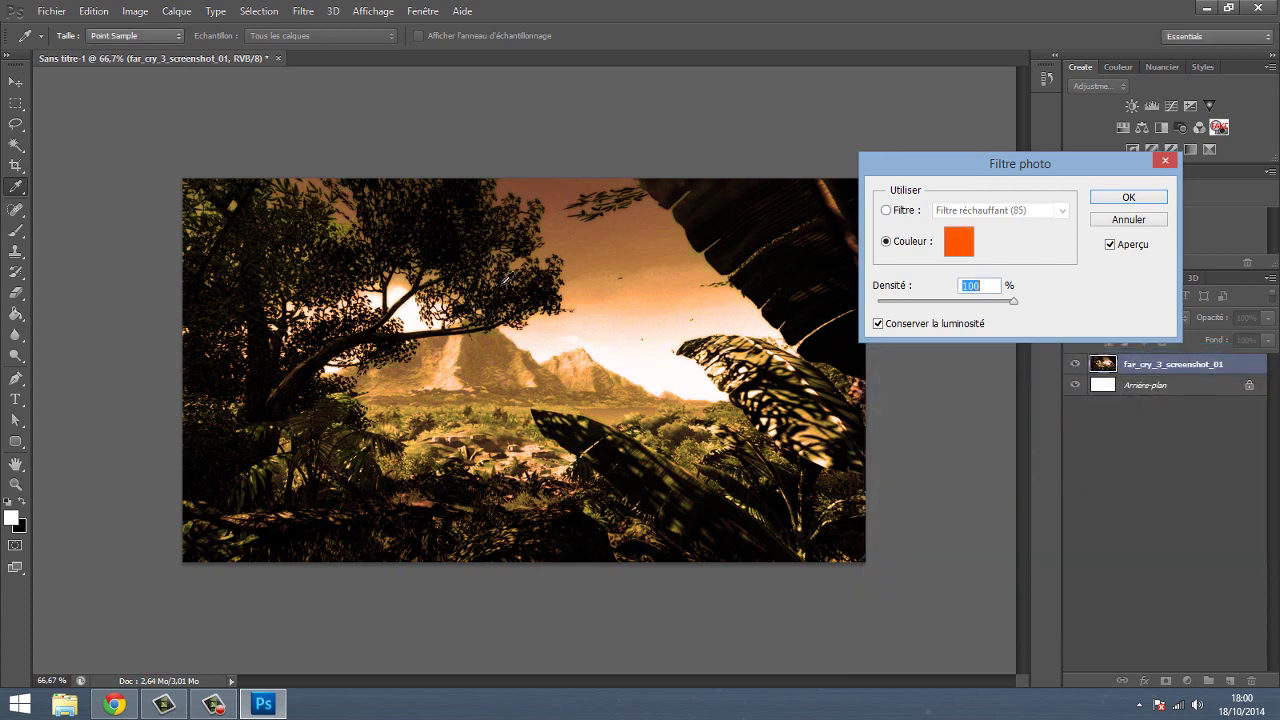
left_click(1122, 220)
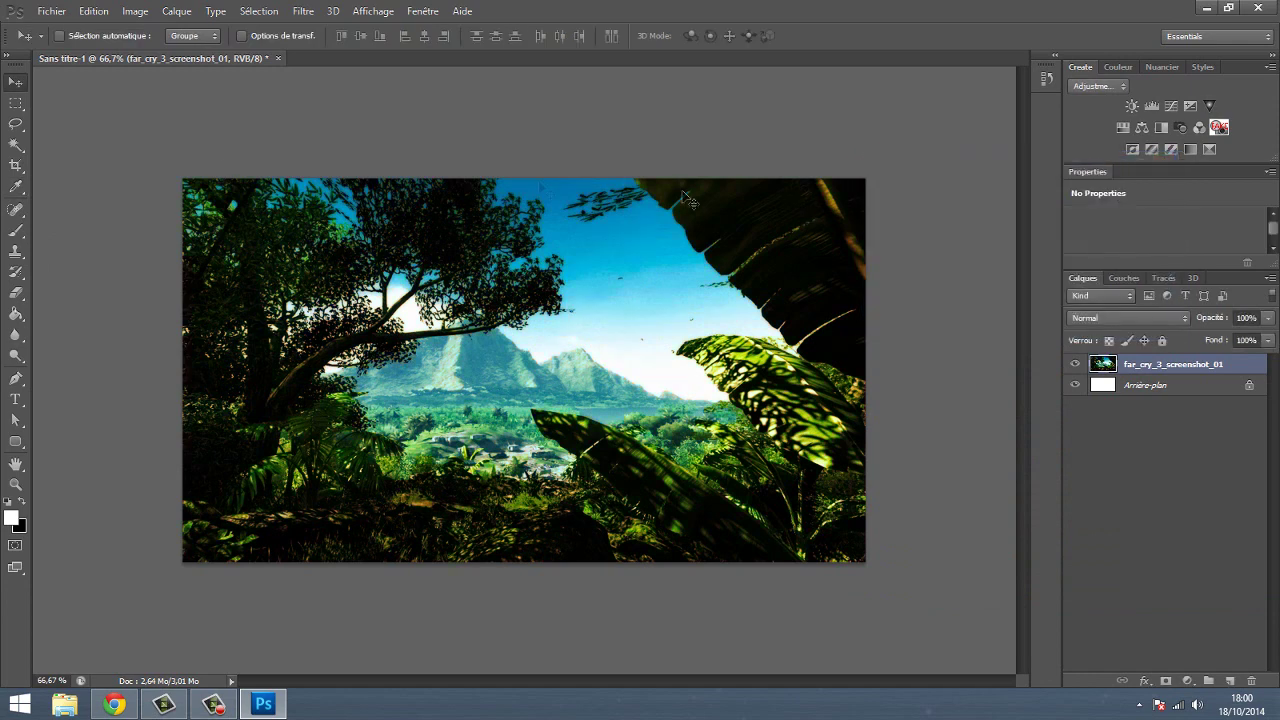
Step: Preview a Channel Mixer recolour (Rouge -184, Vert +200, Bleu +30), cancel it, and reopen Image > Réglages
left_click(135, 11)
left_click(150, 51)
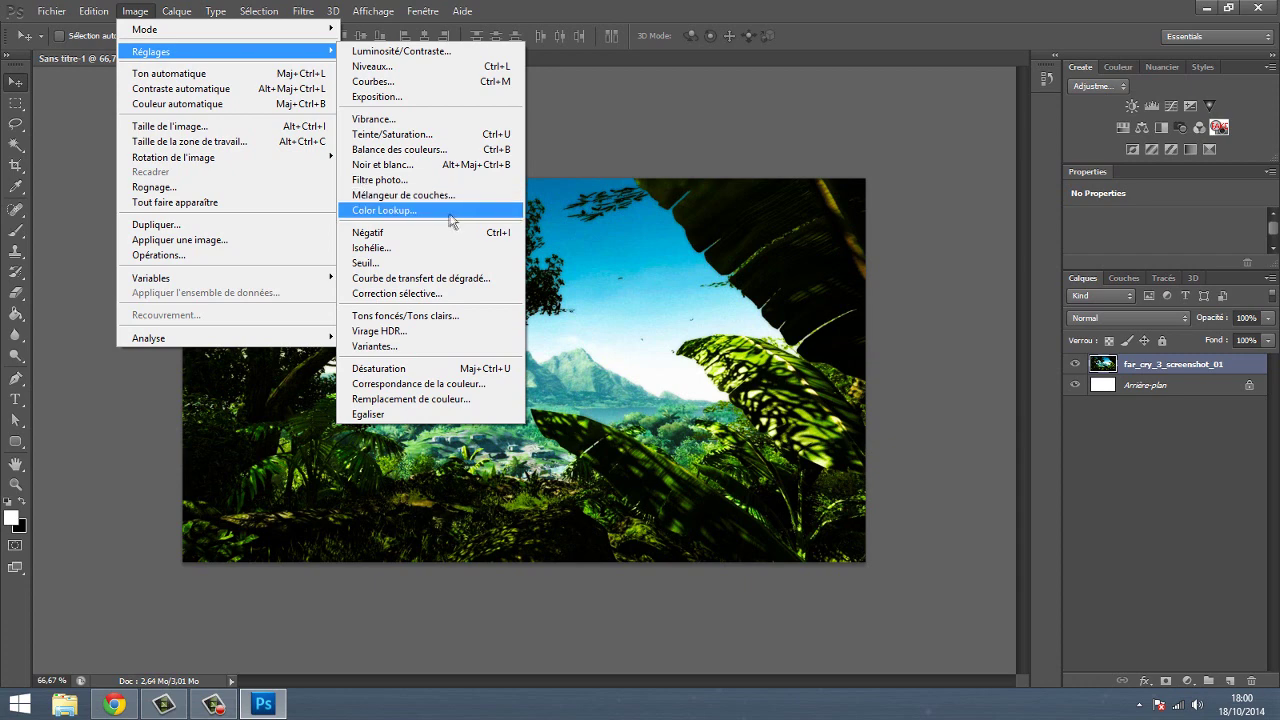
left_click(436, 203)
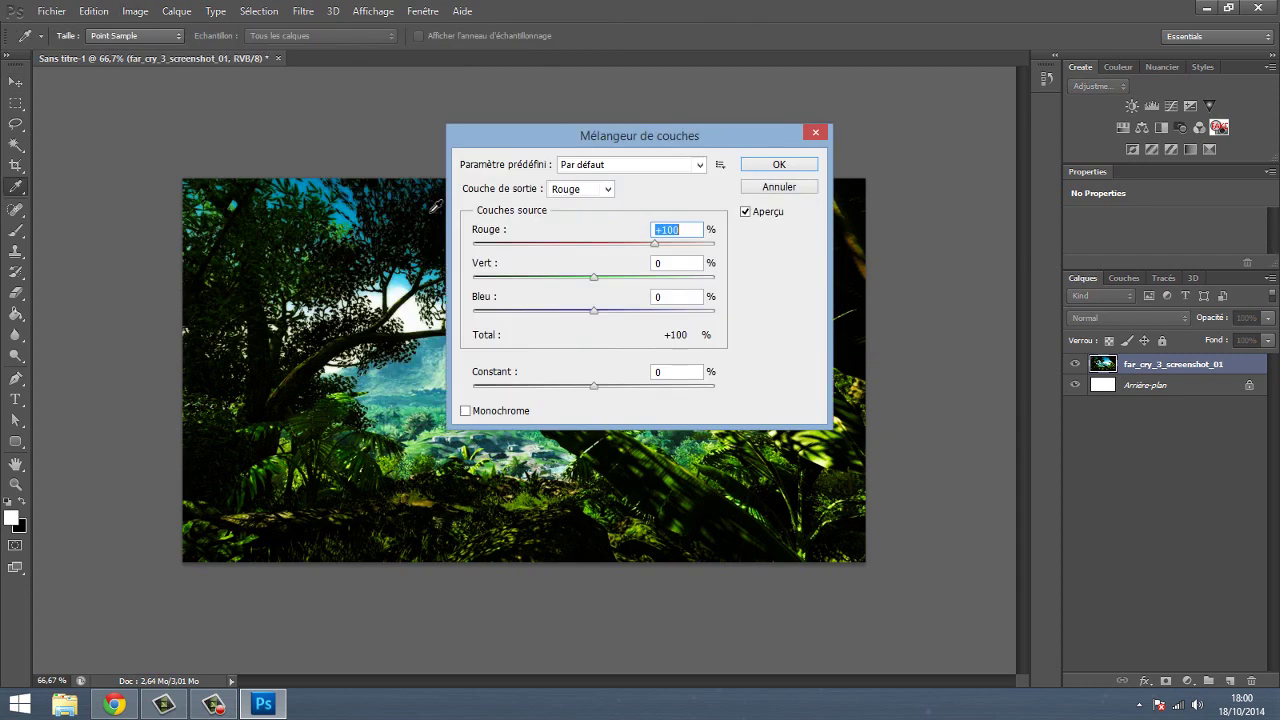
left_click_drag(702, 134, 1150, 146)
left_click_drag(1108, 254, 939, 254)
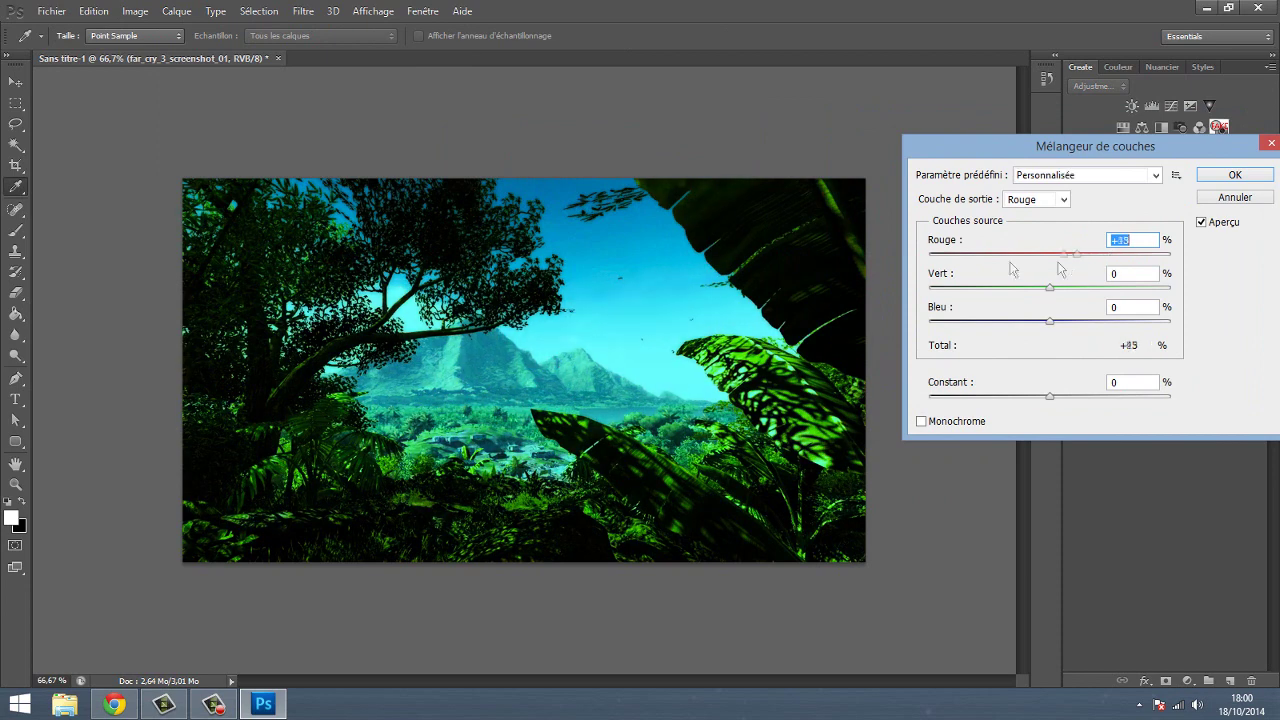
left_click_drag(1049, 287, 1170, 287)
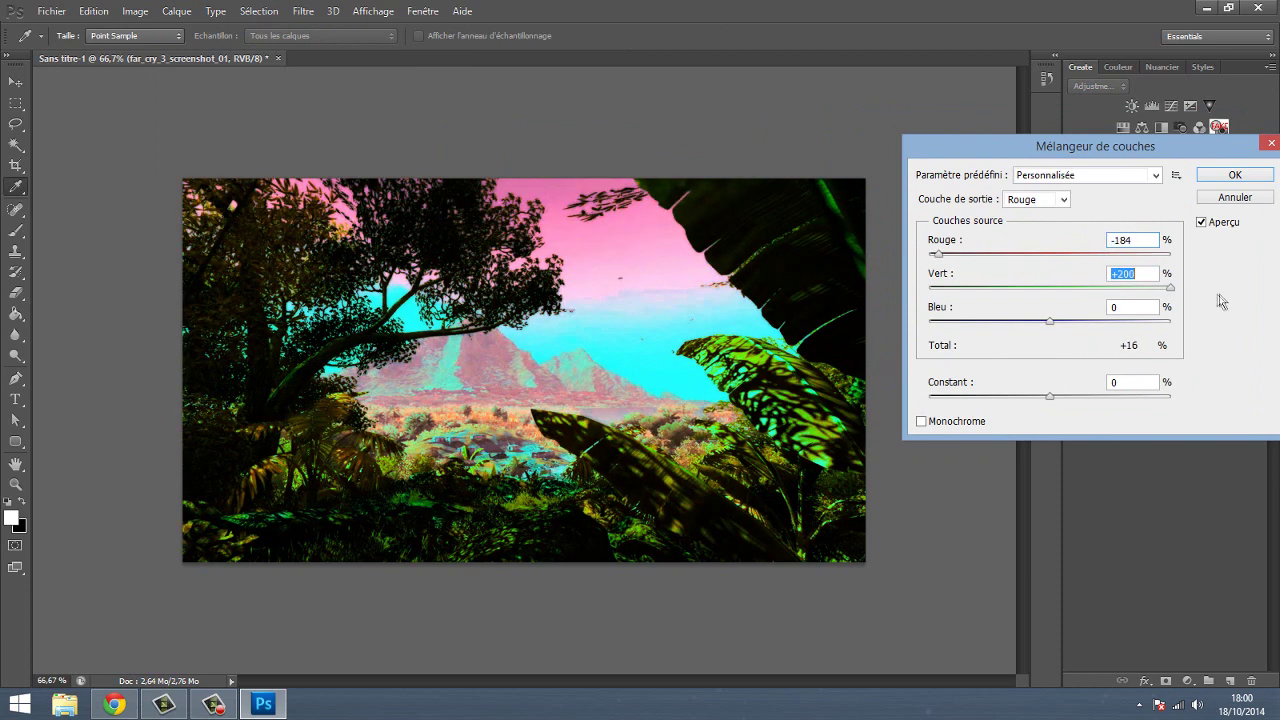
mouse_move(1049, 321)
left_mouse_down()
mouse_move(1116, 321)
mouse_move(1068, 322)
left_mouse_up()
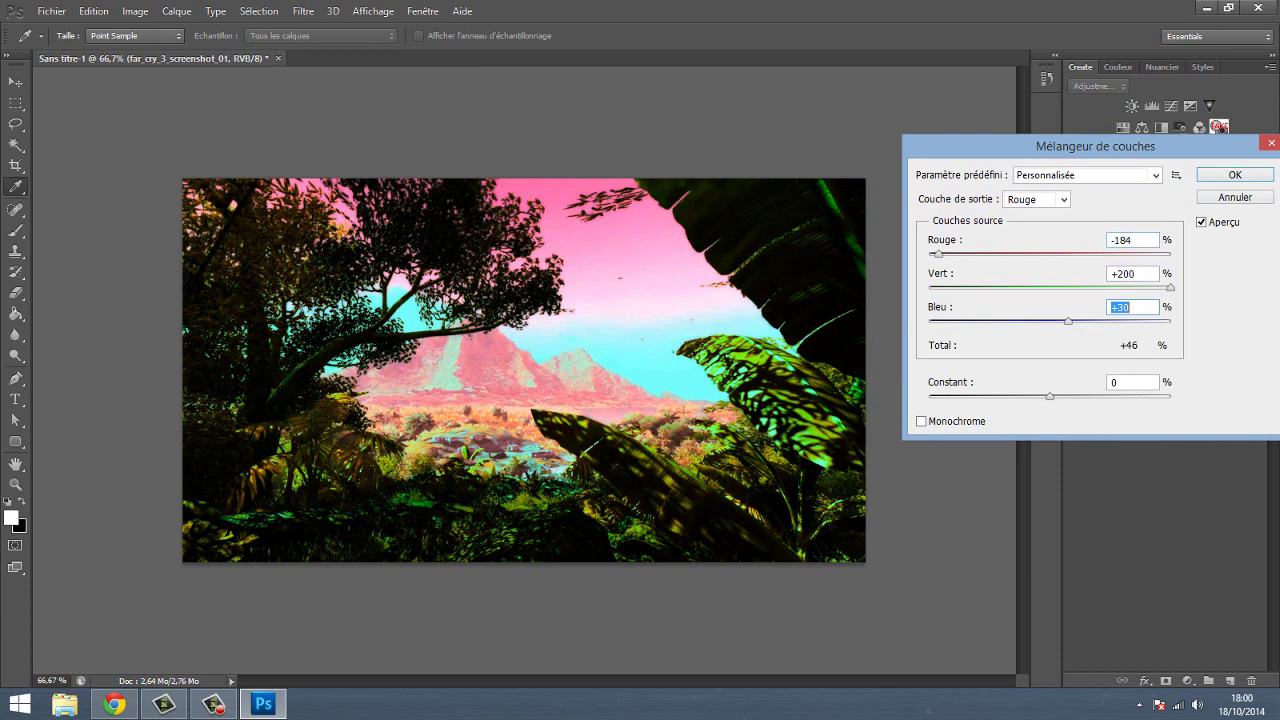
left_click(1262, 204)
left_click(135, 11)
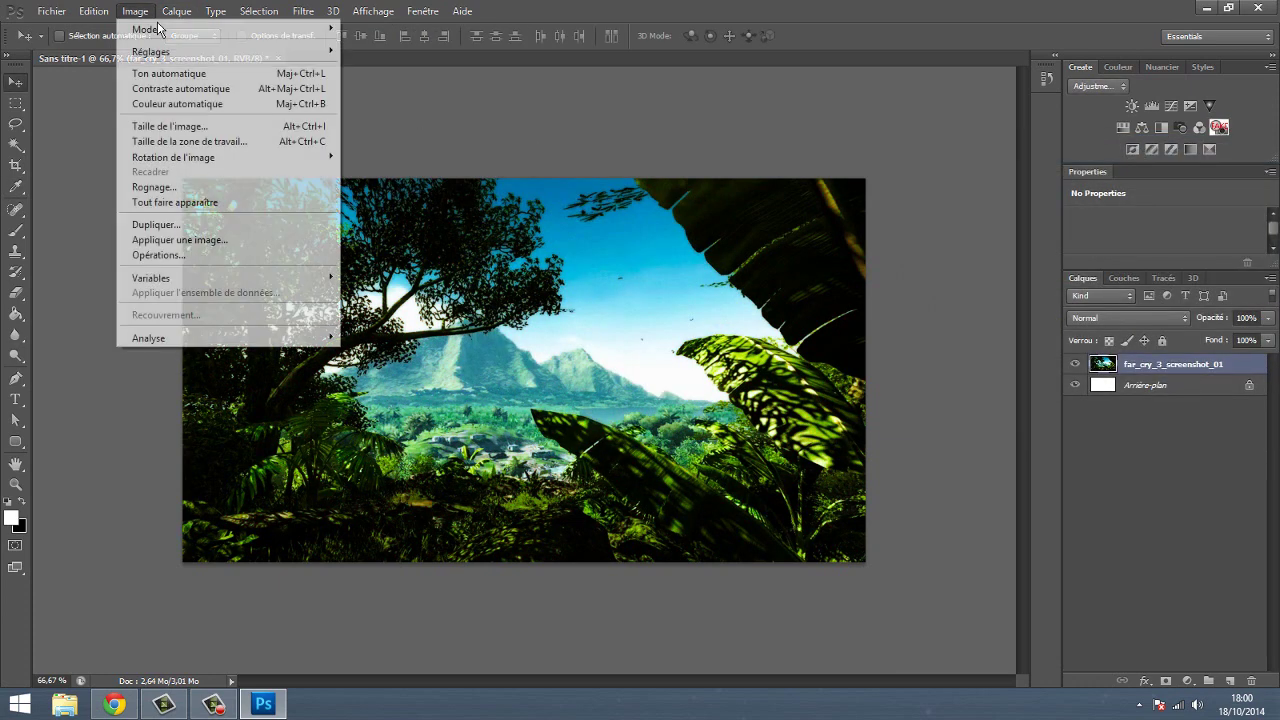
mouse_move(224, 51)
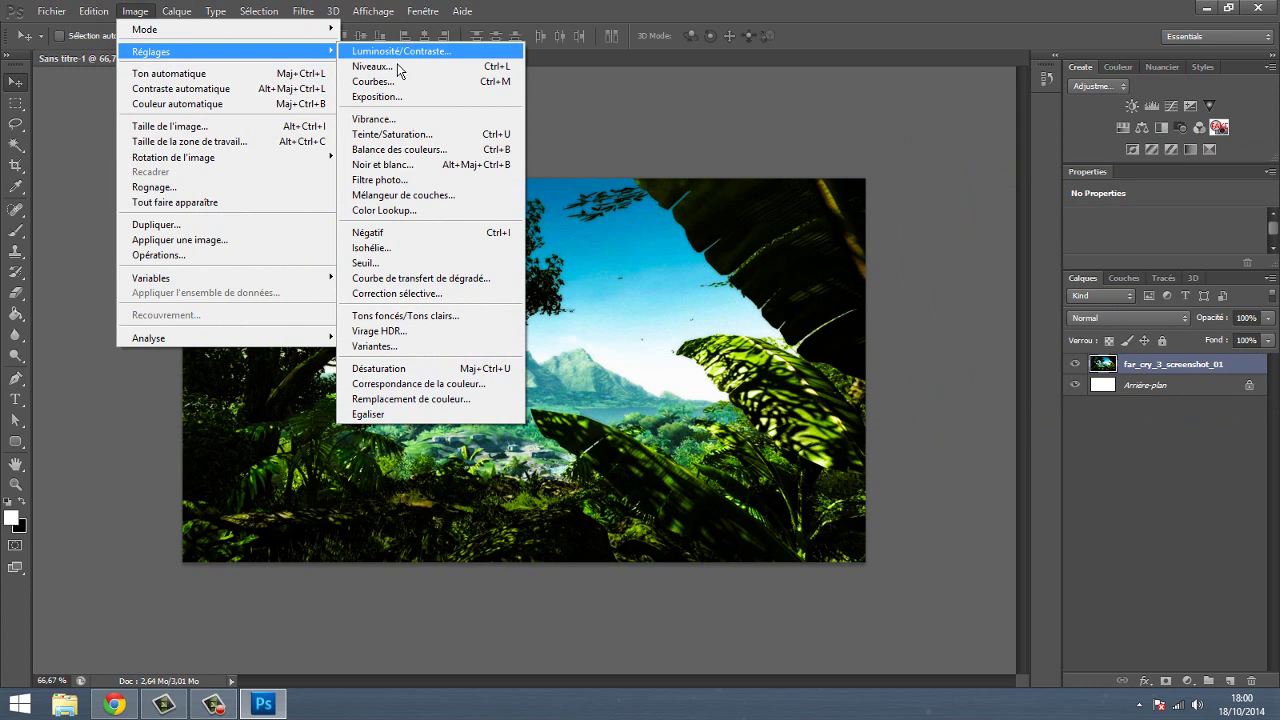
Step: Dismiss the adjustments list, undo a stray layer mask, and add a Gradient Map adjustment layer
left_click(627, 127)
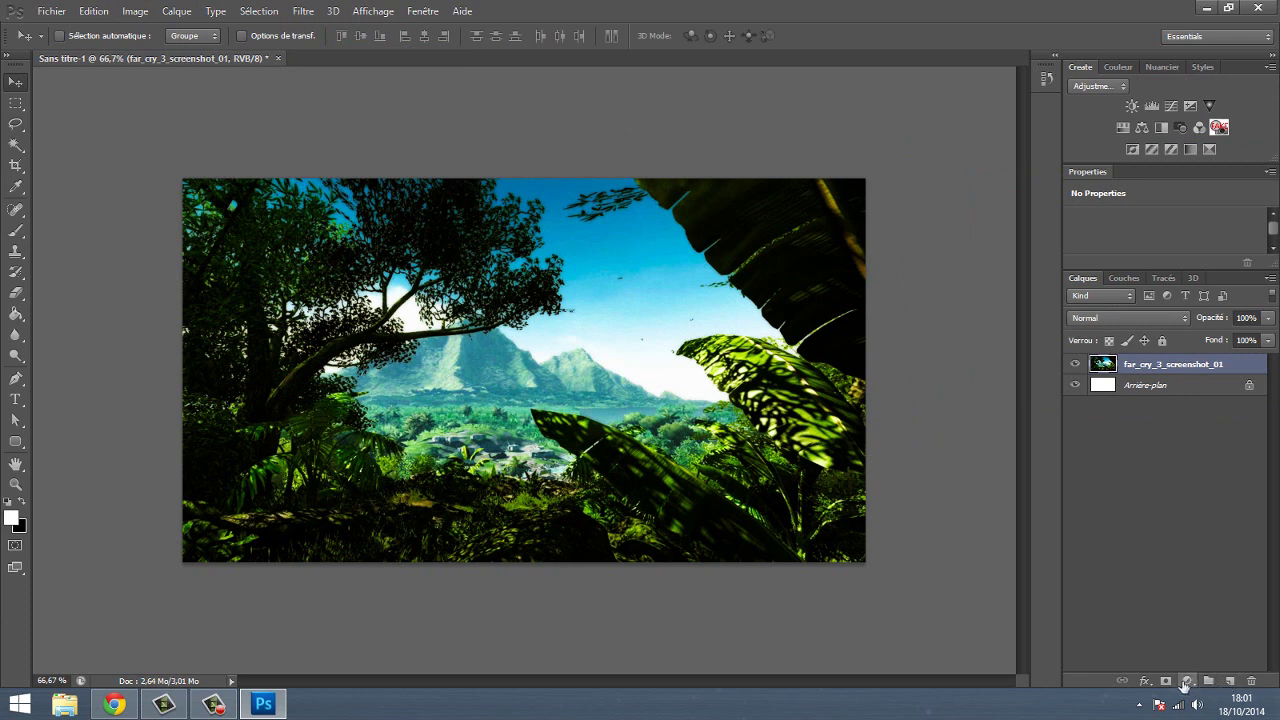
left_click(1166, 681)
key("ctrl+z")
left_click(1187, 681)
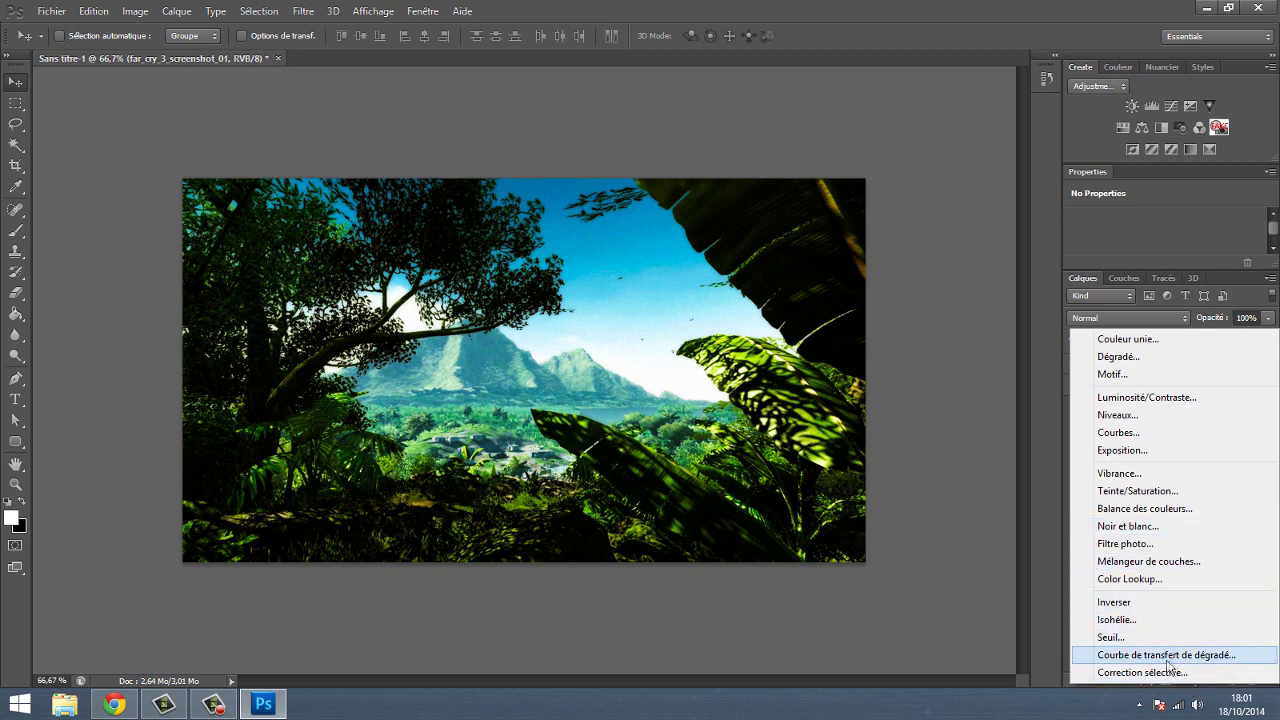
left_click(1189, 662)
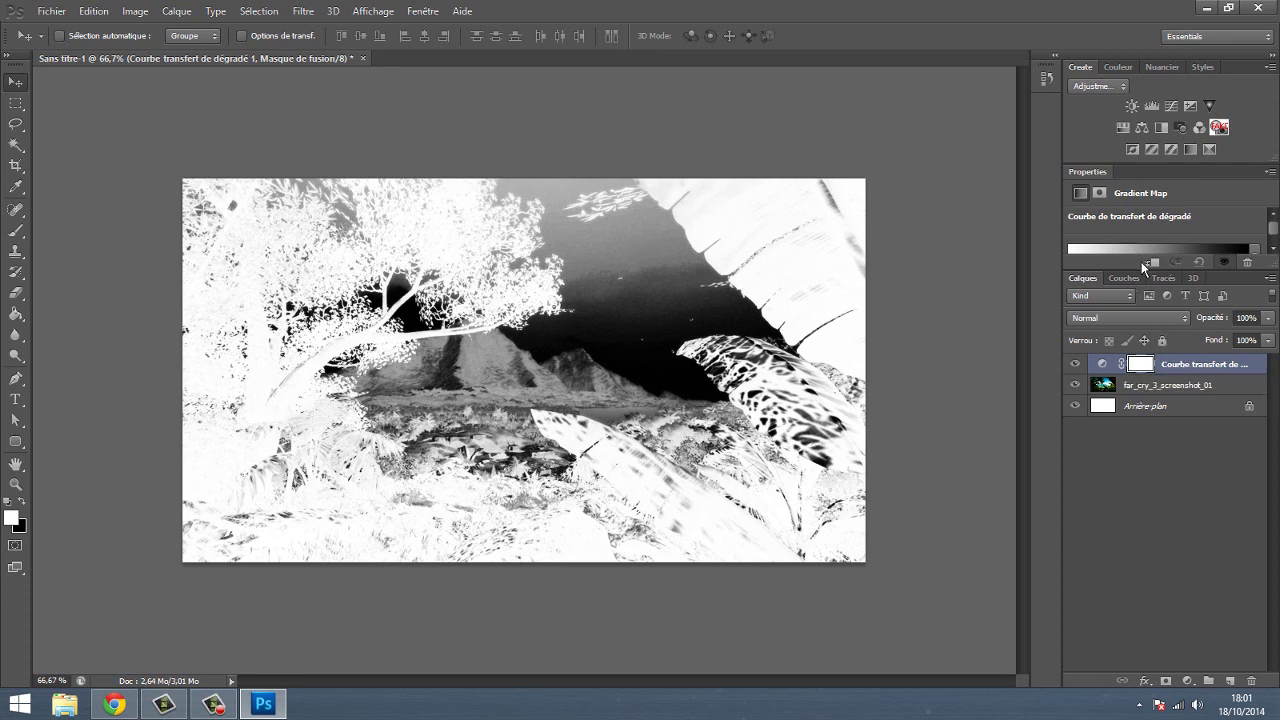
Step: Set the gradient map to the Violet, orange gradient preset
left_click_drag(1142, 270, 1142, 315)
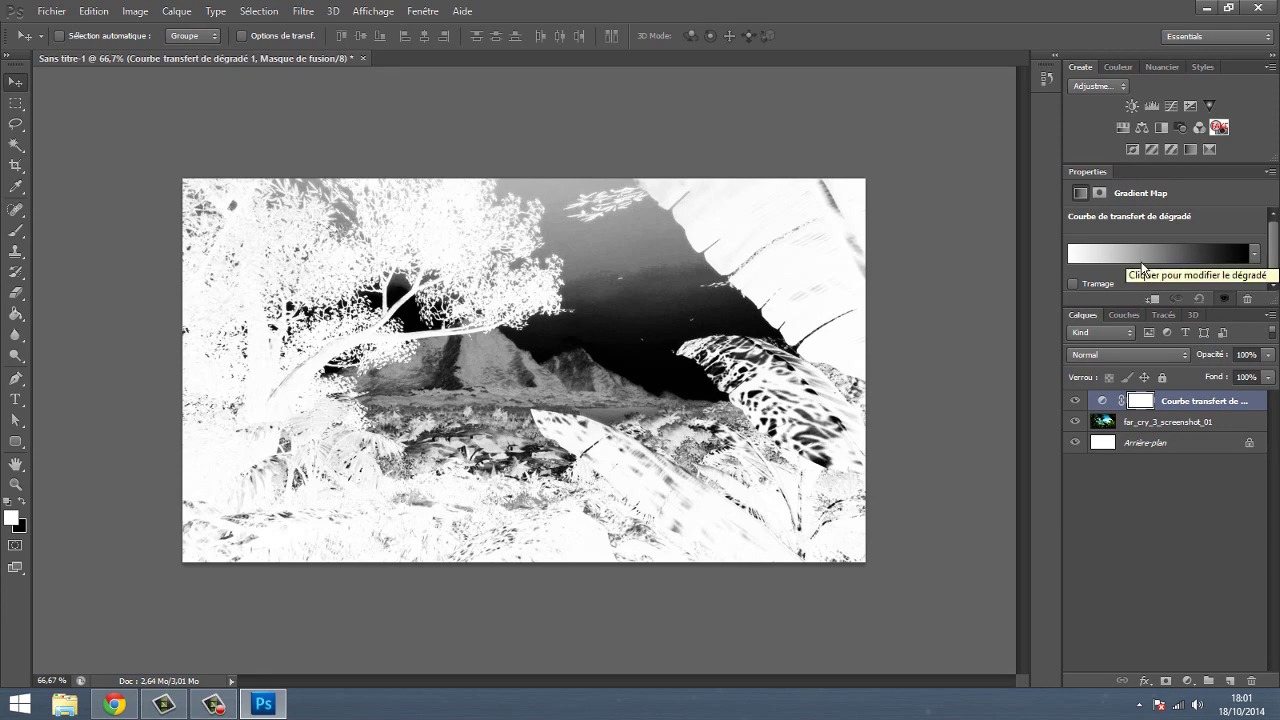
left_click(1142, 268)
mouse_move(1007, 138)
left_mouse_down()
mouse_move(1089, 192)
mouse_move(1083, 205)
left_mouse_up()
left_click(1018, 248)
left_click(1006, 244)
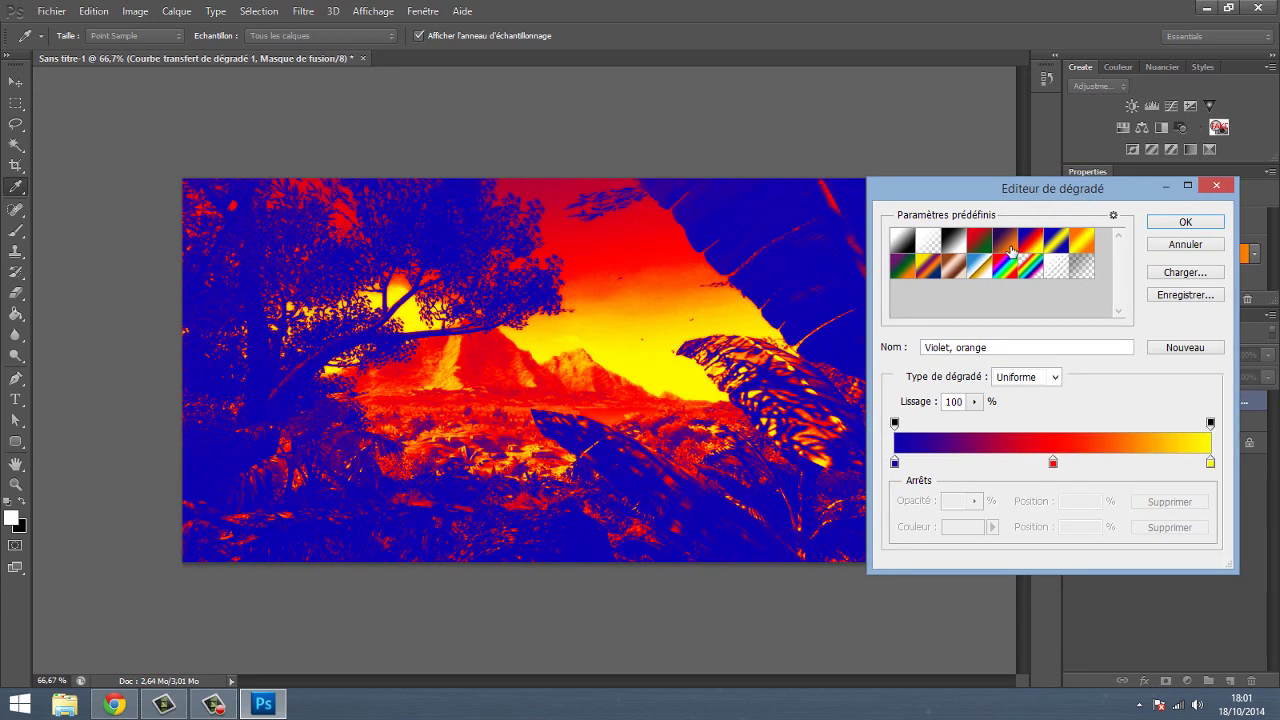
left_click(1212, 228)
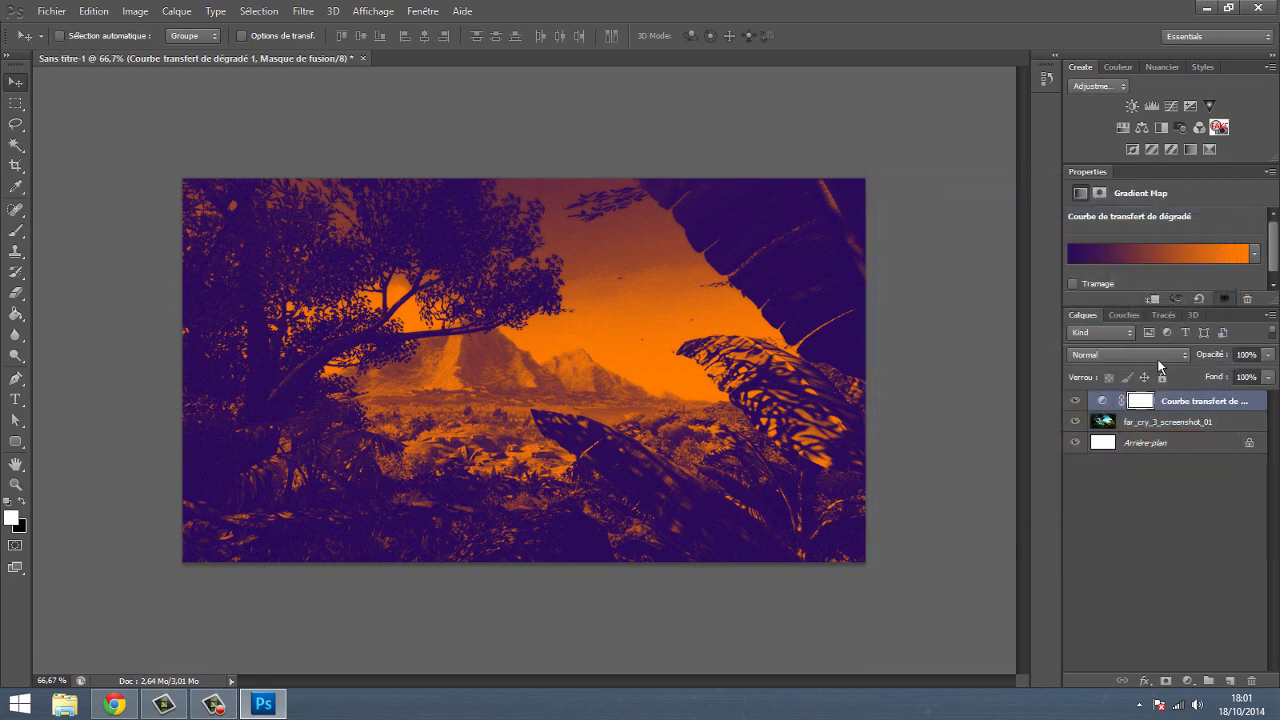
left_click(1150, 356)
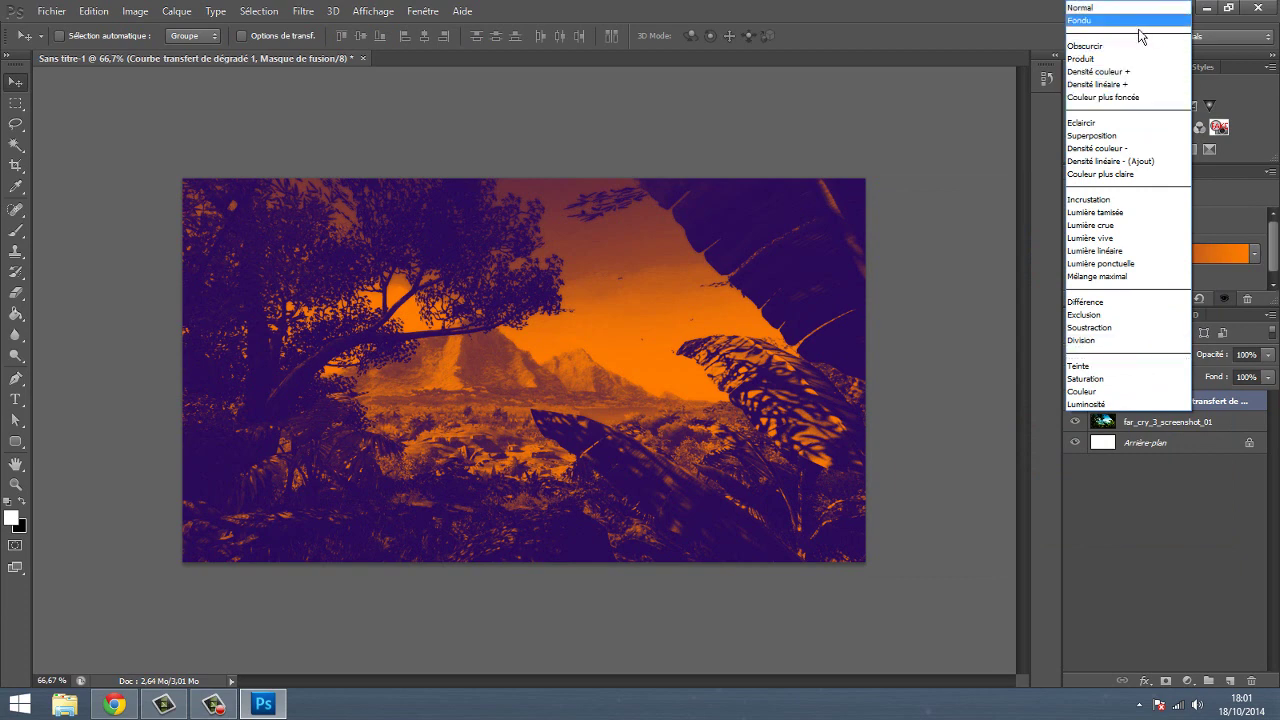
Step: Try the Fondu and Teinte blend modes on the gradient map layer
left_click(1138, 28)
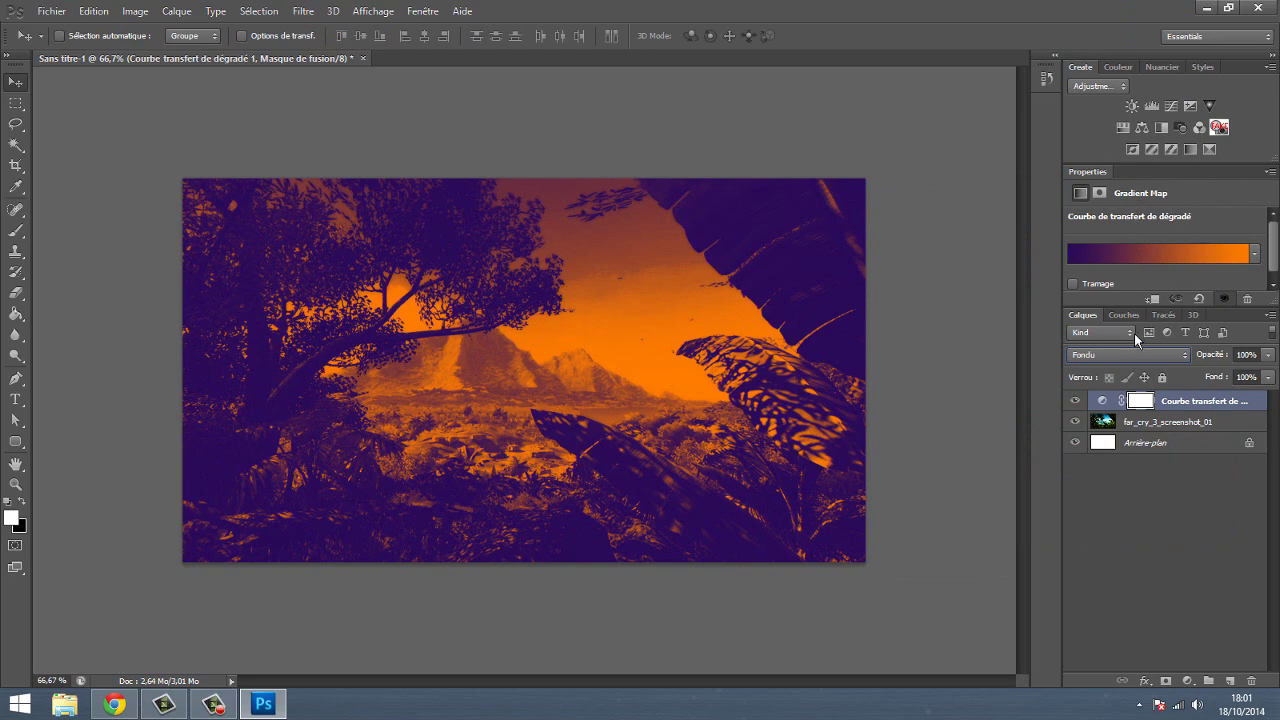
scroll(1132, 356, "down", 1)
scroll(1132, 356, "down", 1)
scroll(1132, 356, "down", 1)
scroll(1134, 361, "down", 1)
scroll(1134, 361, "up", 1)
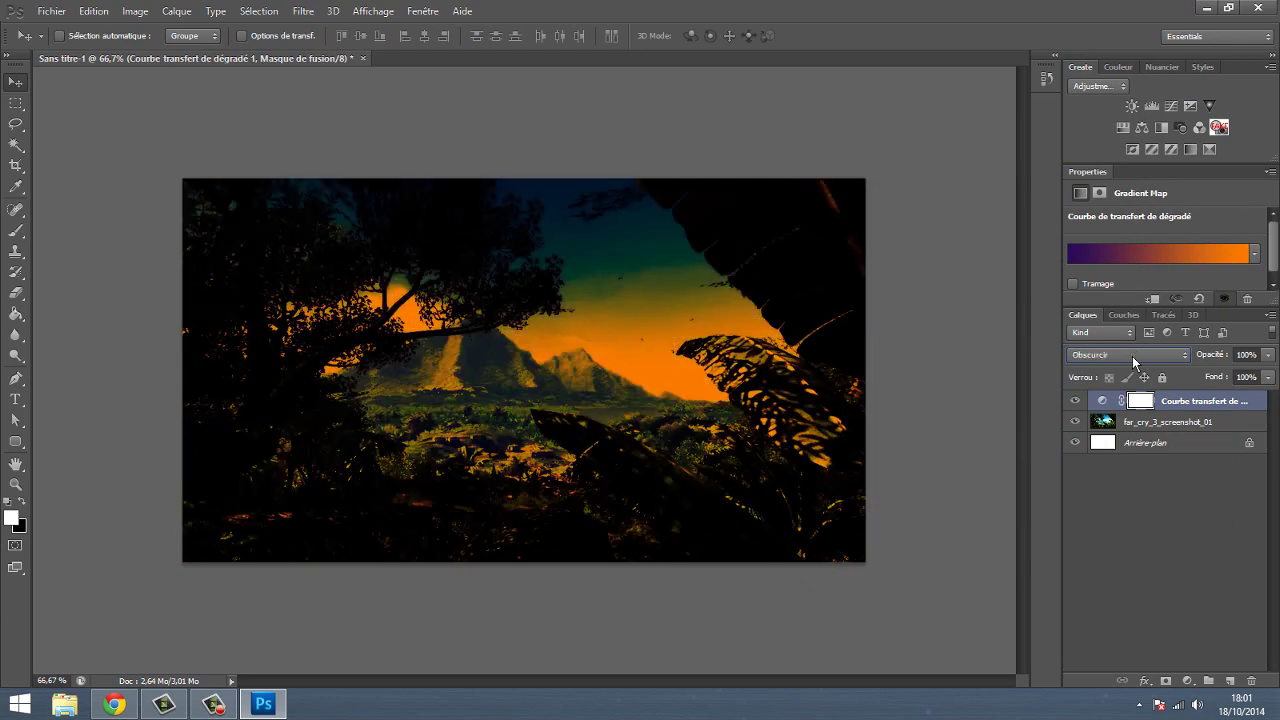
scroll(1134, 361, "up", 2)
left_click(1134, 359)
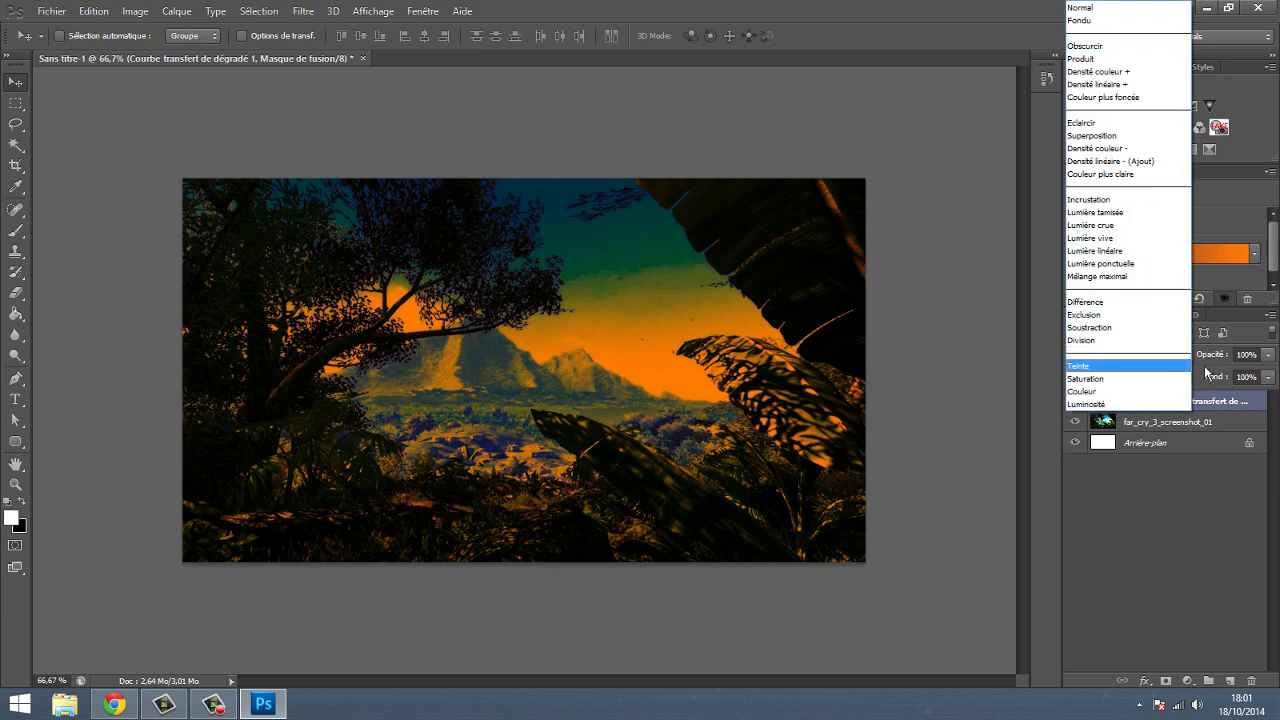
left_click(1180, 366)
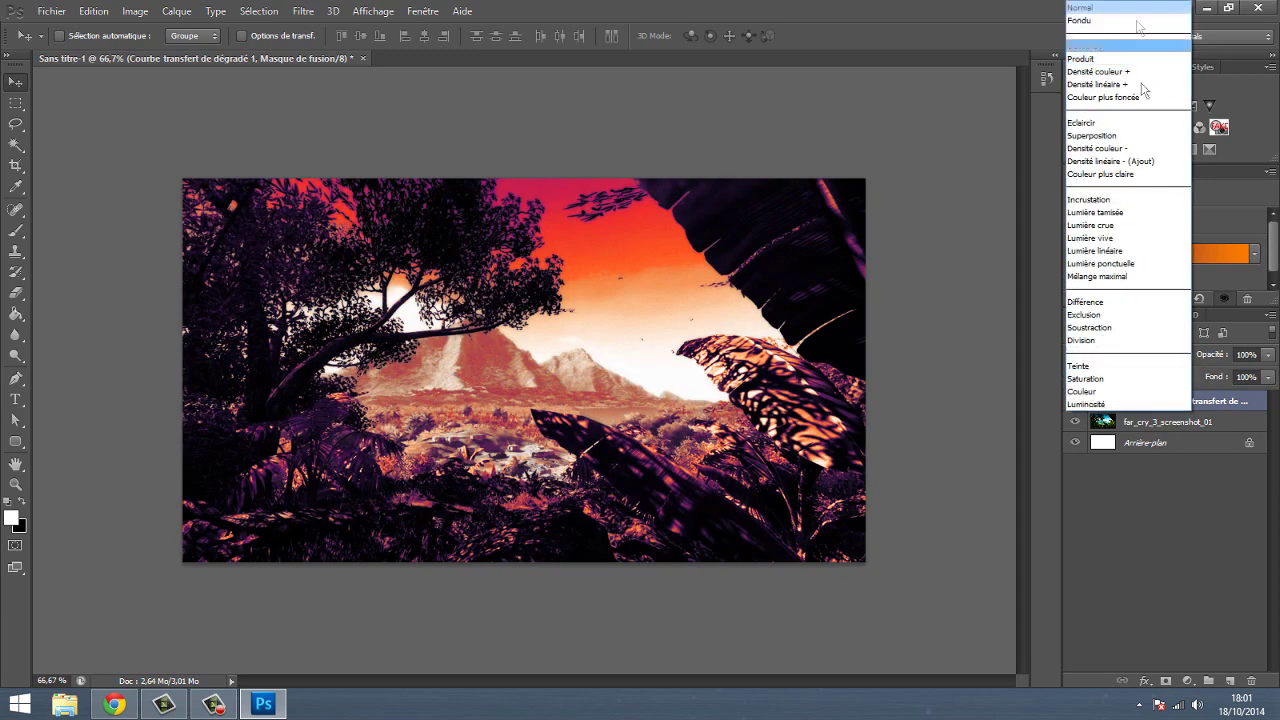
left_click(1206, 374)
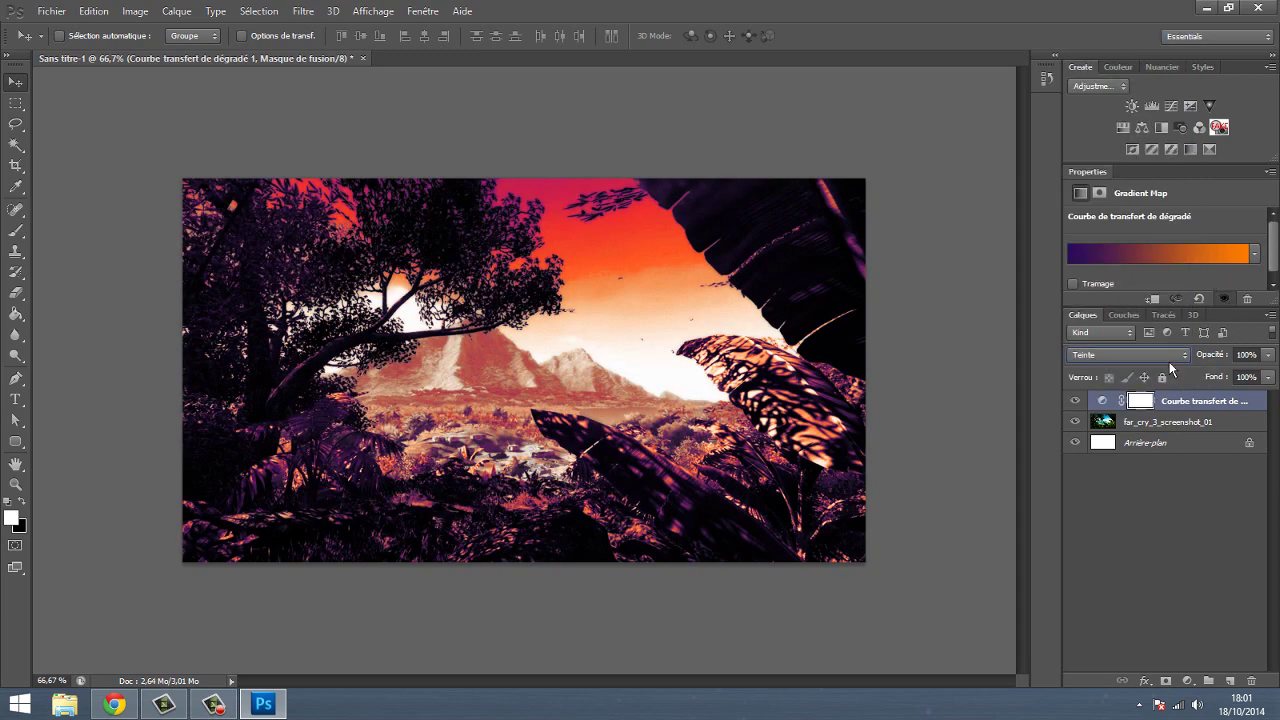
left_click(1174, 370)
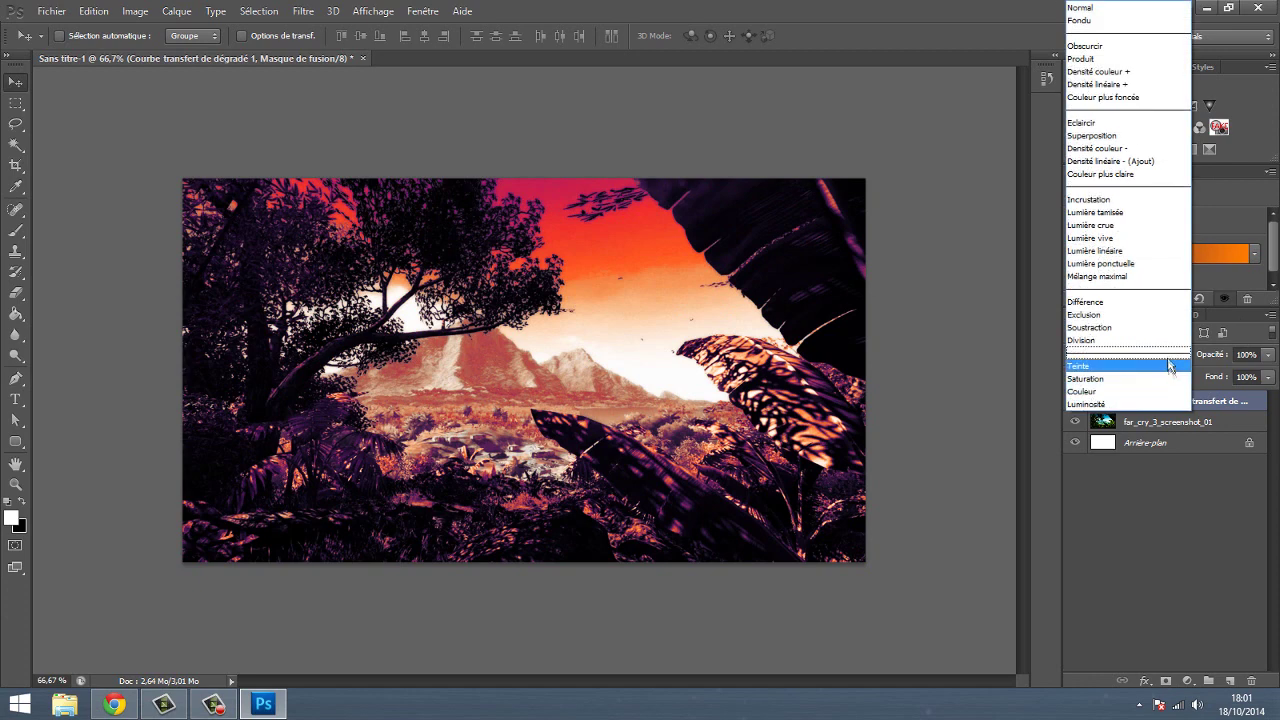
Step: Cycle through further blend modes from Fondu, settling on Lumière vive
left_click(1121, 21)
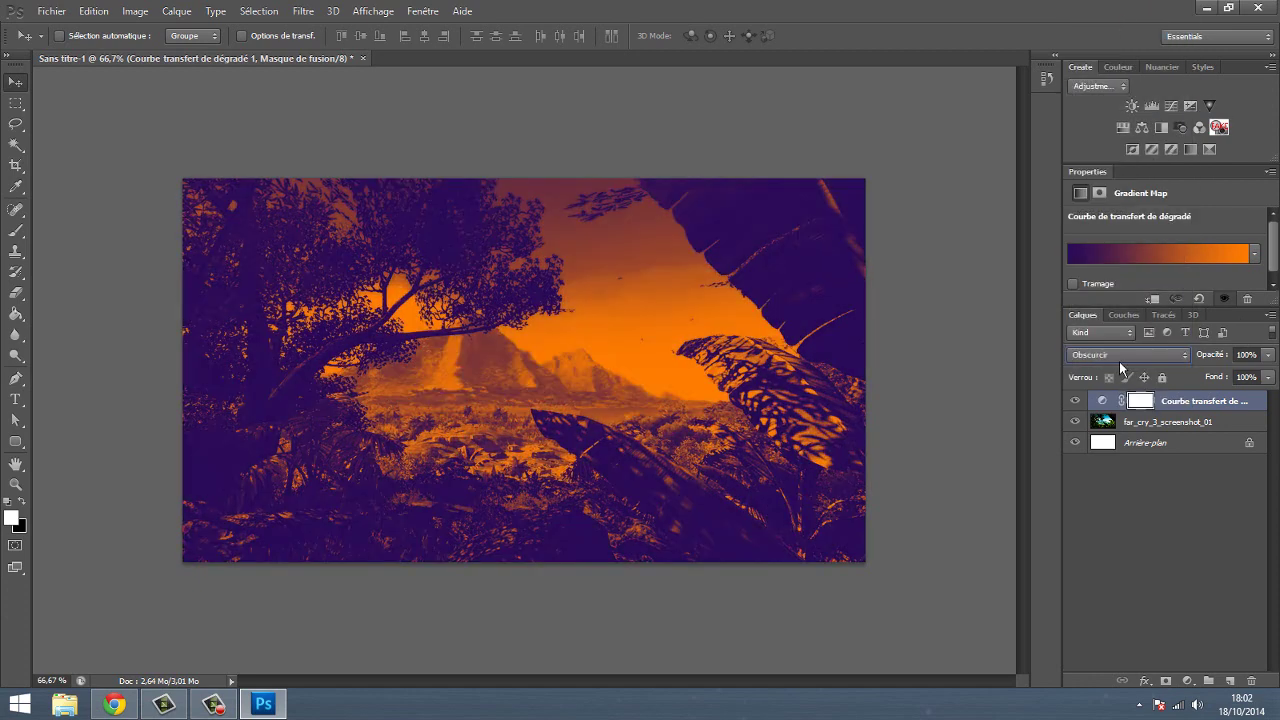
scroll(1119, 361, "down", 1)
scroll(1119, 361, "down", 2)
scroll(1120, 366, "down", 1)
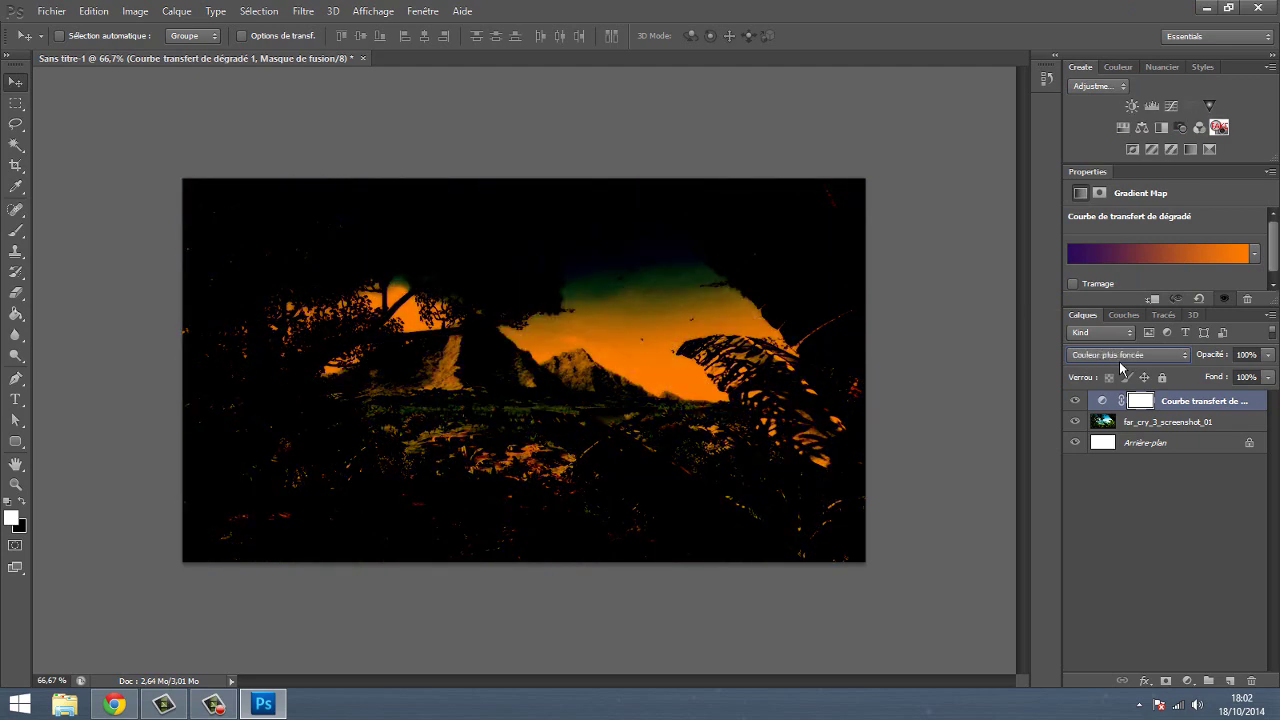
scroll(1120, 366, "down", 1)
scroll(1120, 366, "down", 1)
scroll(1120, 366, "down", 1)
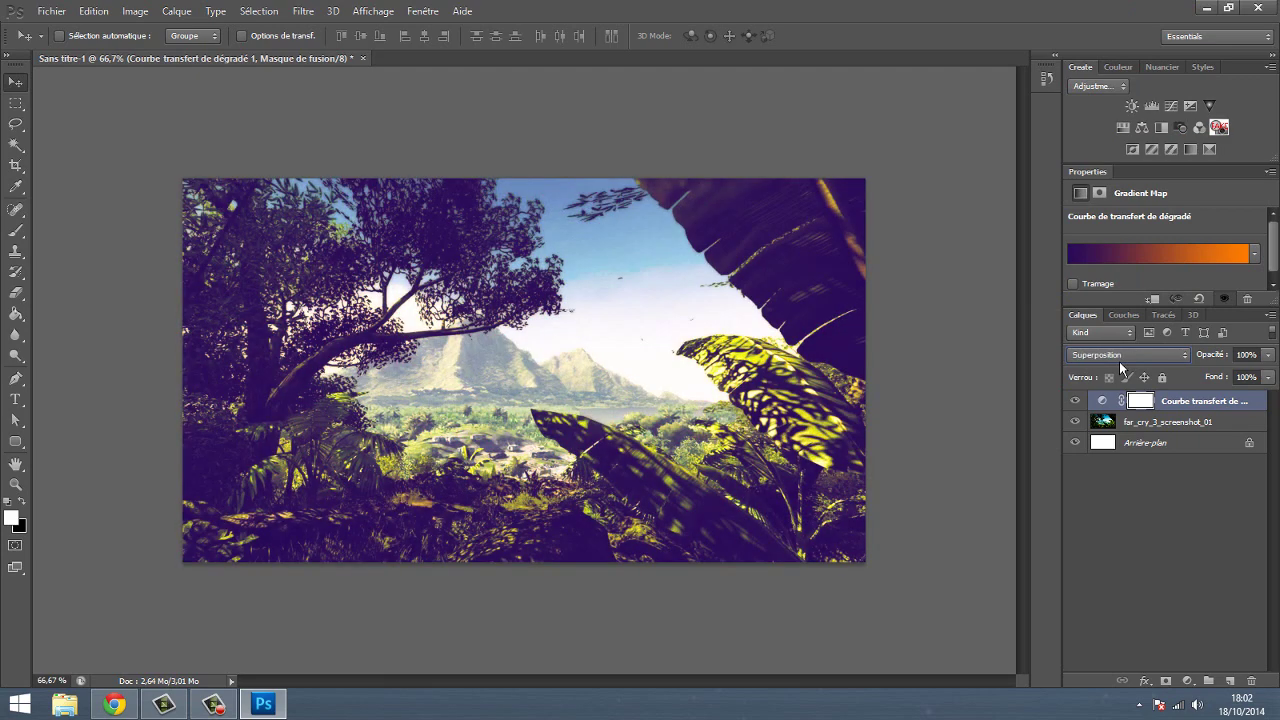
scroll(1120, 366, "down", 1)
scroll(1121, 368, "down", 1)
scroll(1121, 368, "down", 1)
scroll(1121, 368, "up", 2)
scroll(1121, 368, "down", 1)
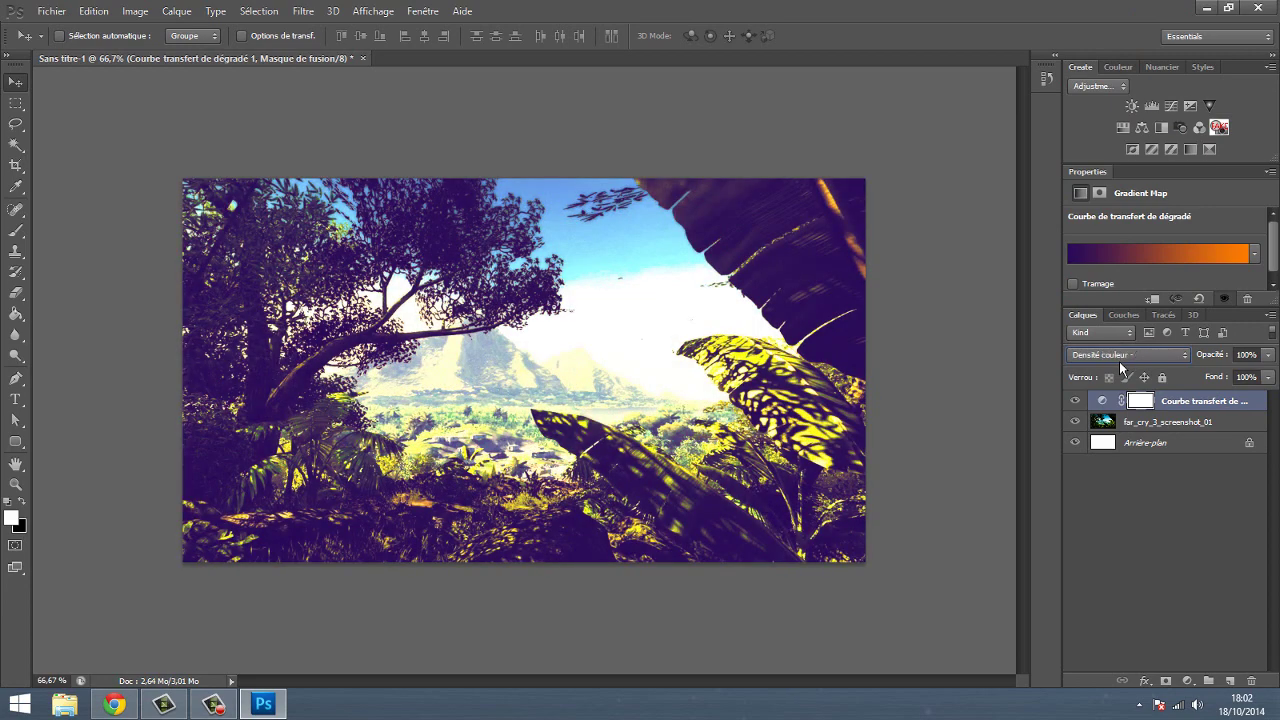
scroll(1121, 368, "down", 1)
scroll(1120, 367, "up", 1)
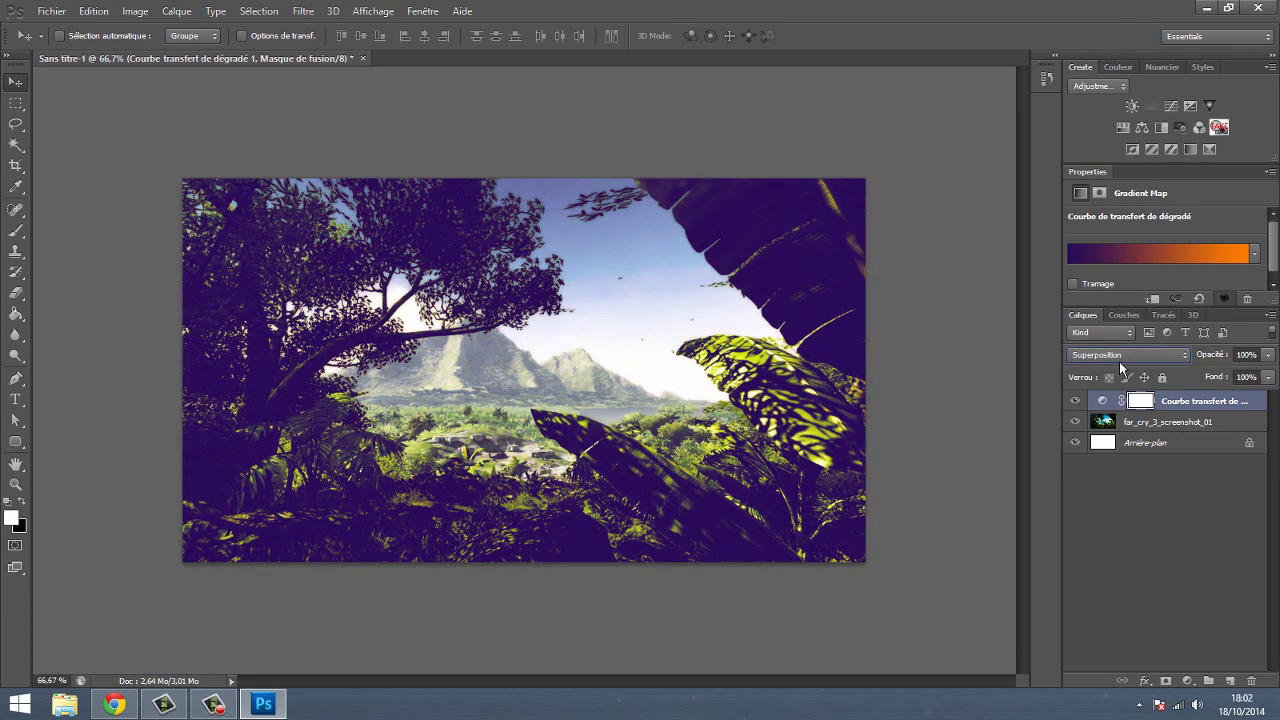
scroll(1121, 368, "down", 2)
scroll(1121, 368, "up", 1)
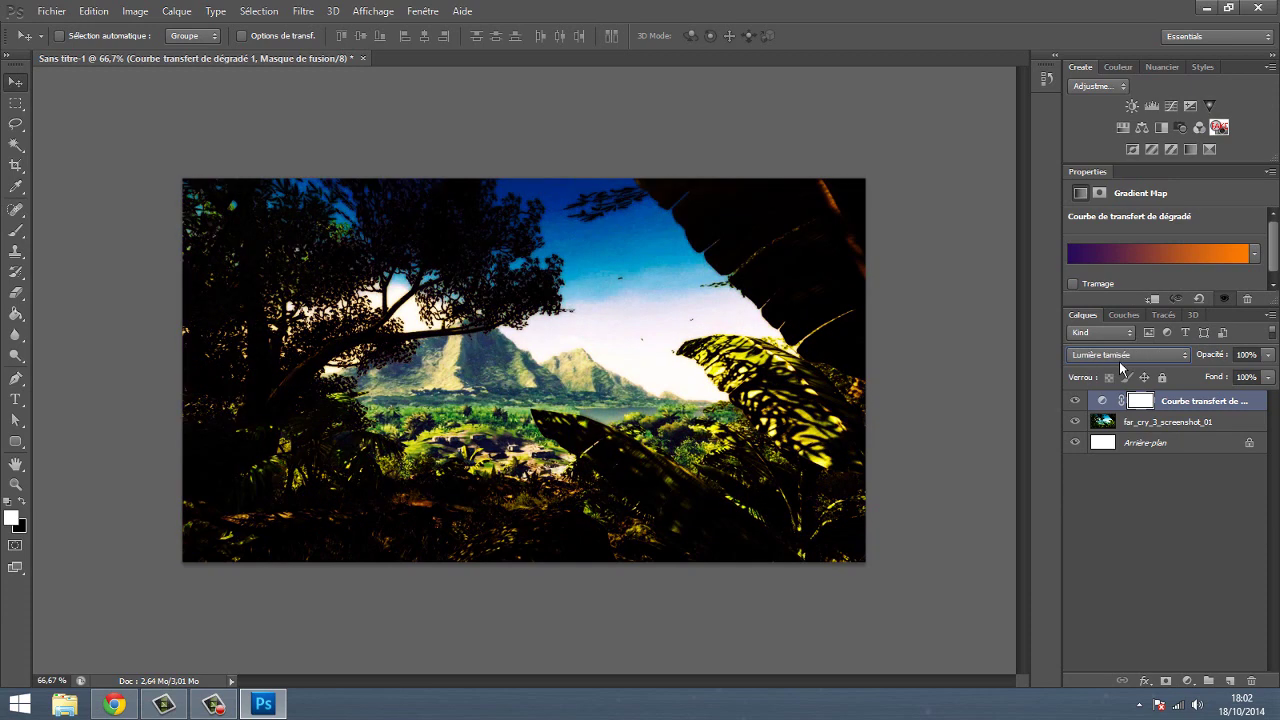
scroll(1121, 368, "down", 1)
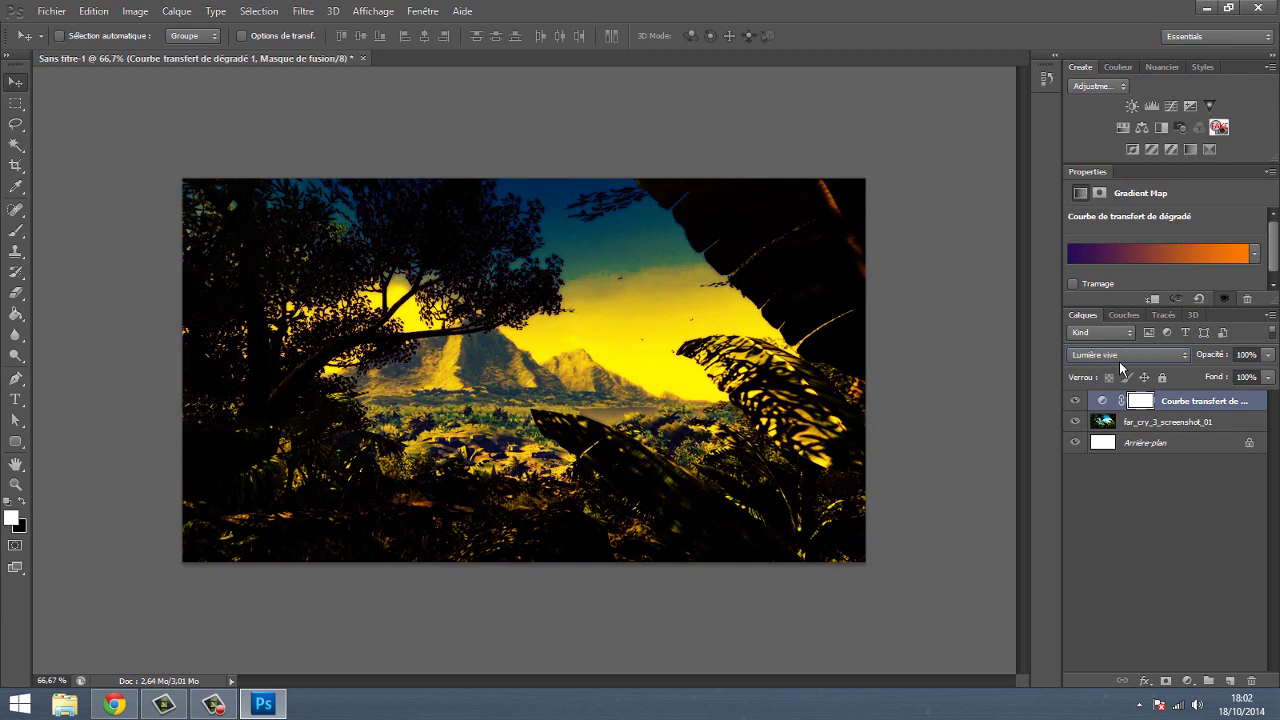
left_click(1148, 256)
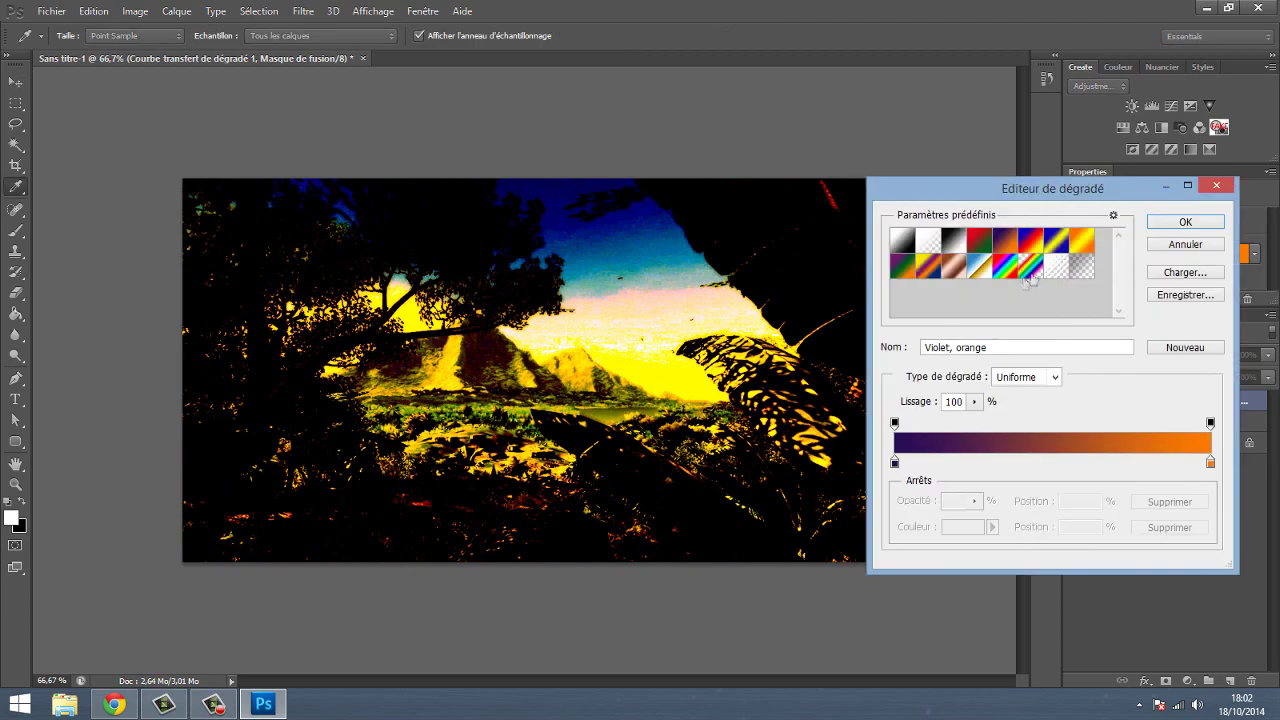
Step: Apply the transparent rainbow gradient preset to the gradient map
left_click(1030, 266)
left_click(1185, 222)
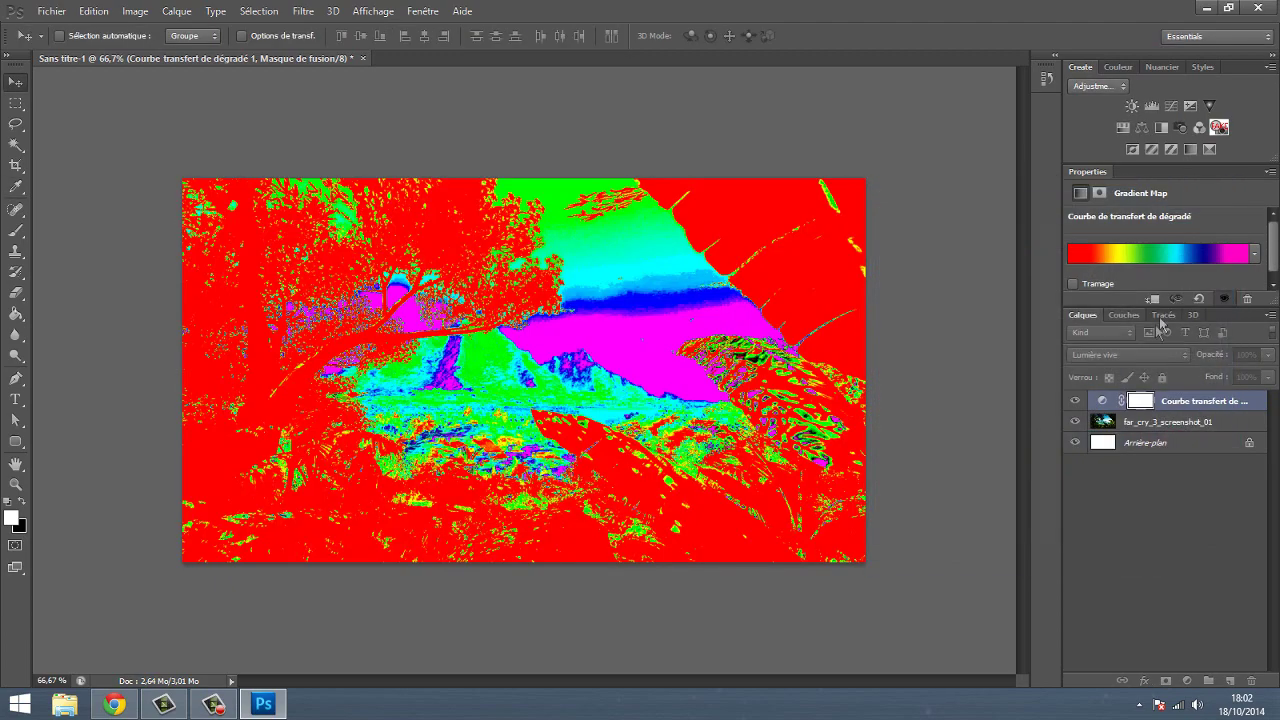
scroll(1133, 355, "up", 1)
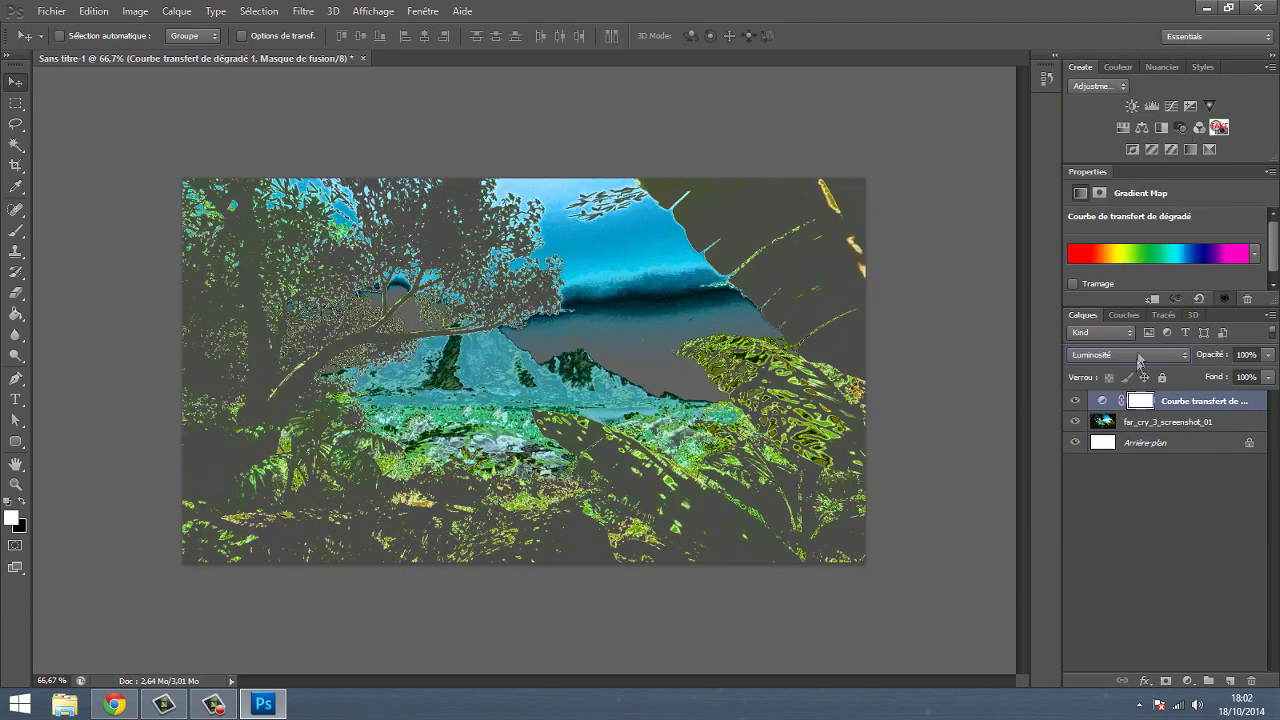
scroll(1133, 355, "up", 2)
scroll(1133, 355, "down", 1)
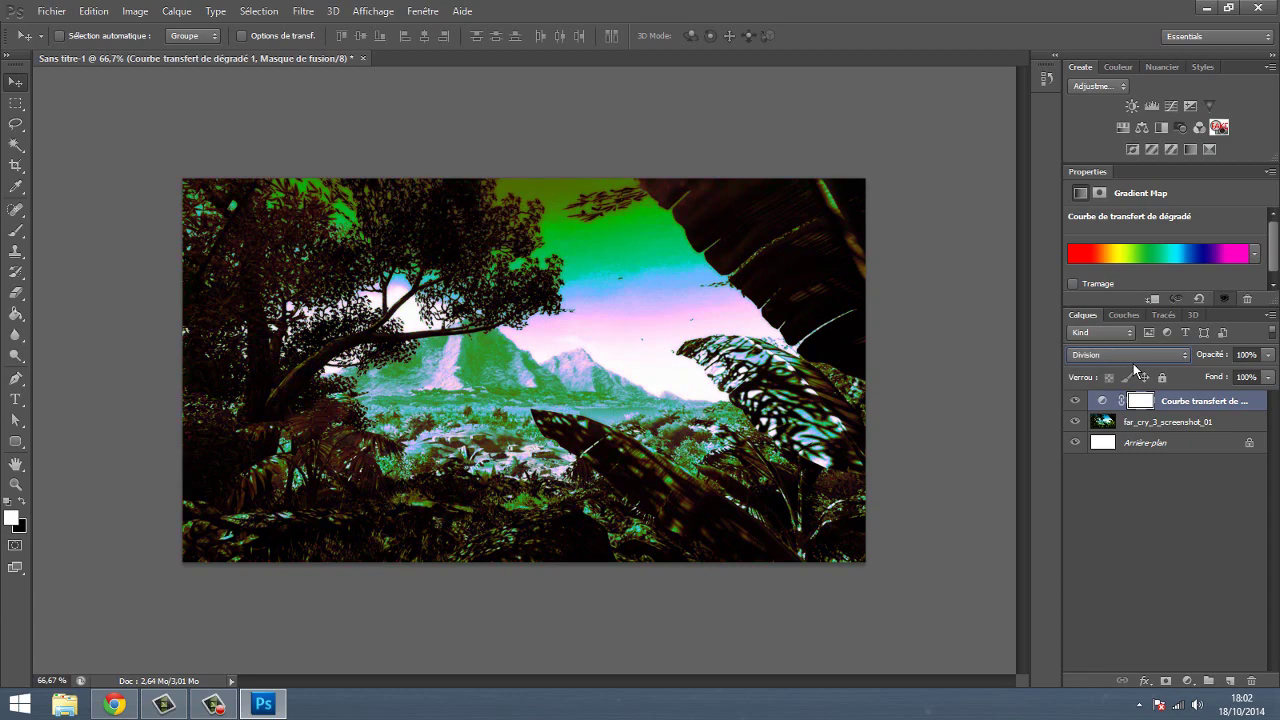
scroll(1133, 355, "down", 2)
Step: Switch to the Orange, jaune, orange preset and try the Exclusion blend mode
left_click(1162, 254)
left_click(1081, 240)
left_click(1185, 222)
left_click(1130, 355)
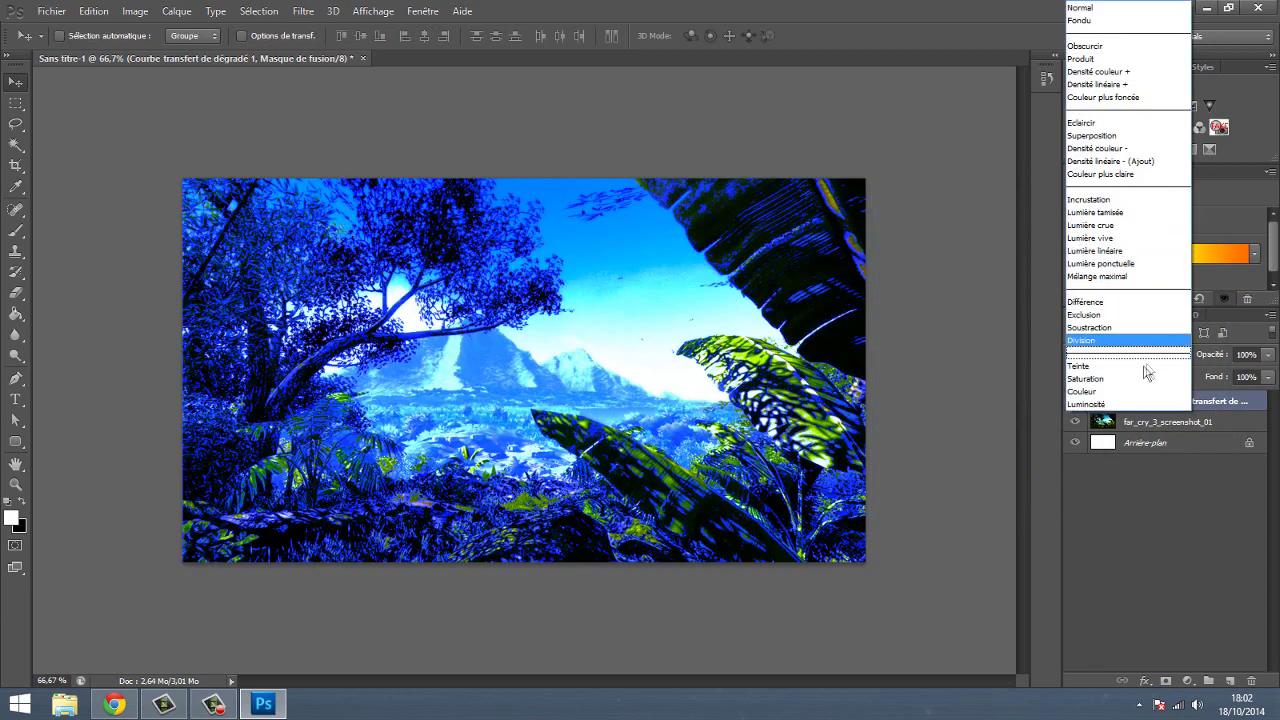
left_click(1125, 338)
scroll(1130, 360, "down", 1)
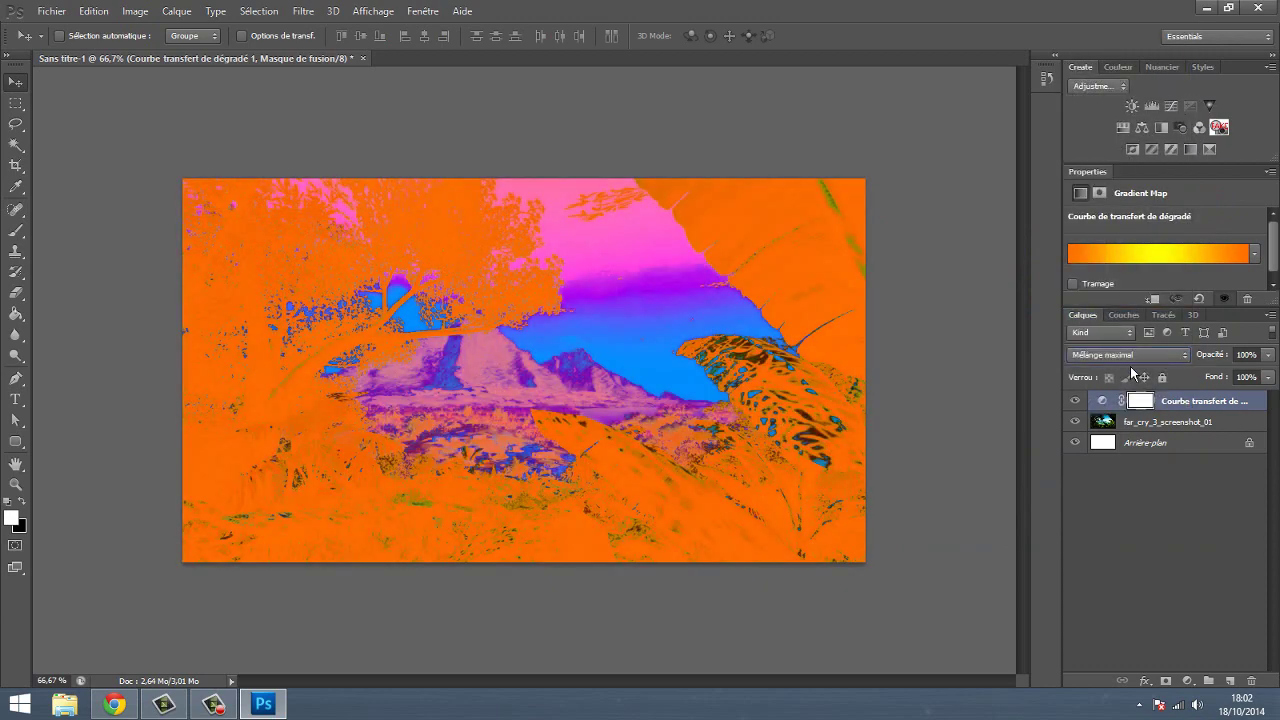
scroll(1130, 360, "down", 1)
Step: Reapply the Violet, orange preset and set the layer blend mode to Superposition
left_click(1152, 254)
left_click(1030, 240)
left_click(979, 240)
left_click(1174, 227)
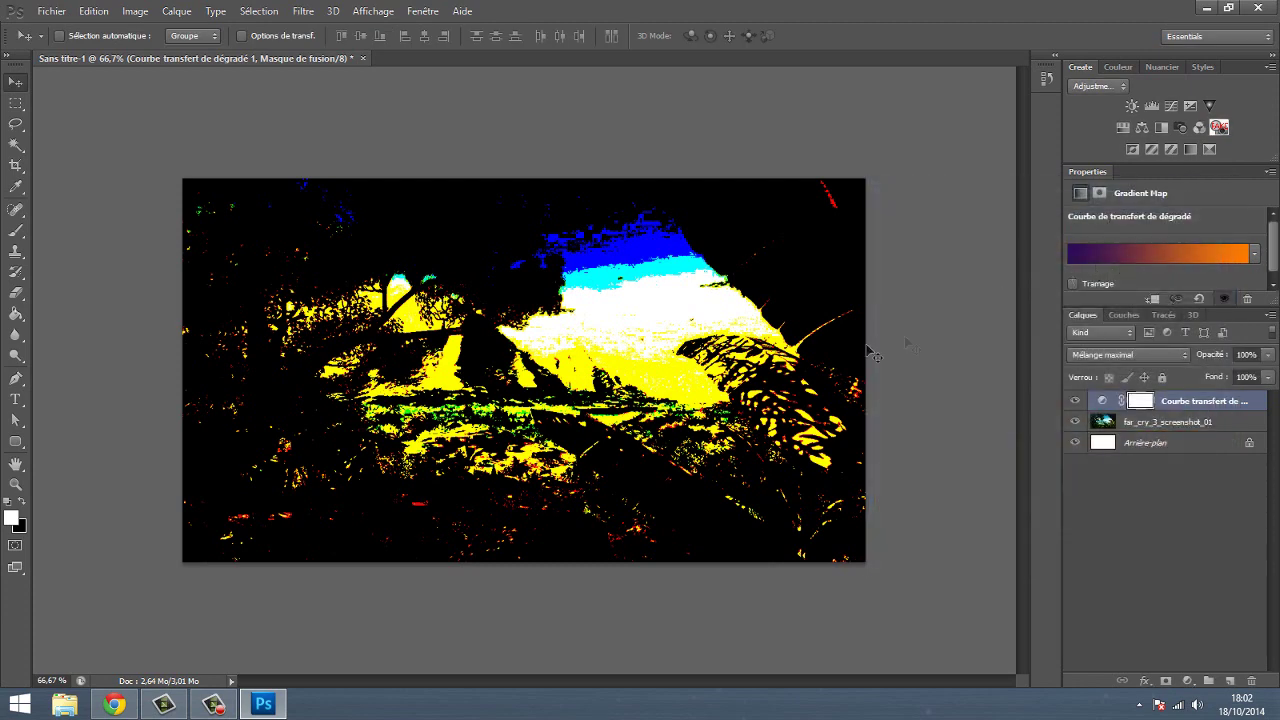
left_click(1126, 356)
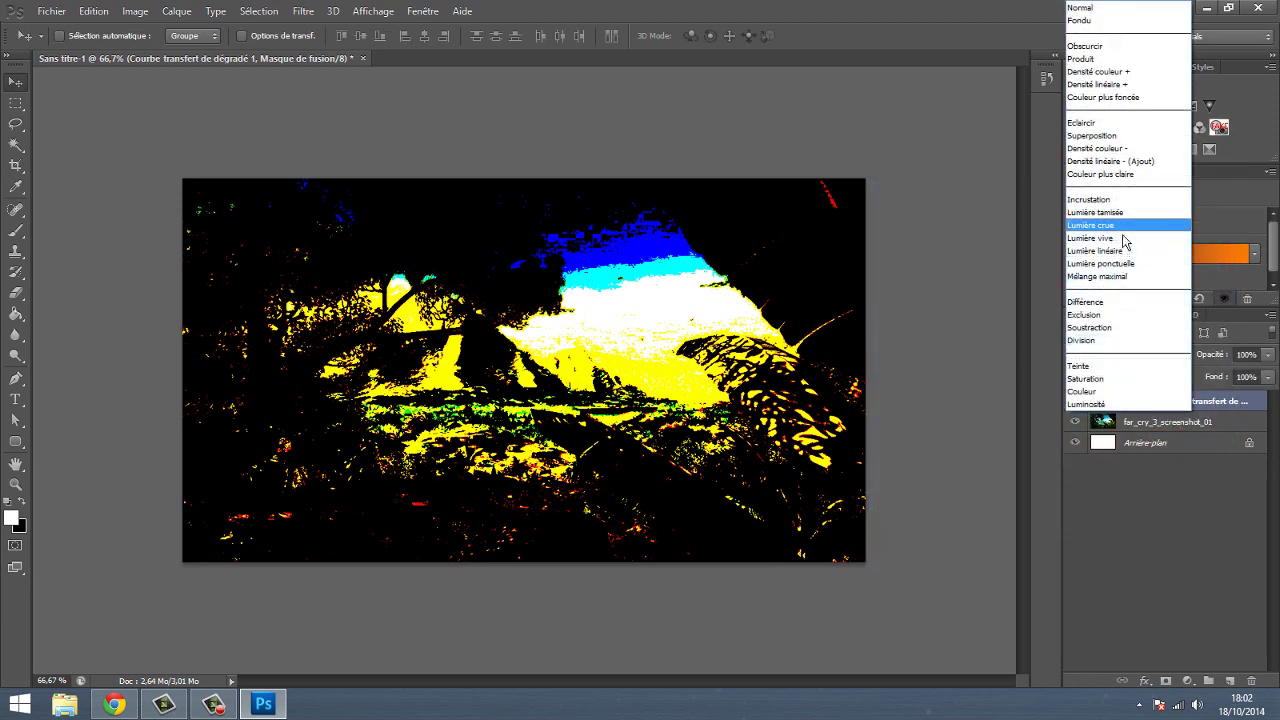
left_click(1110, 135)
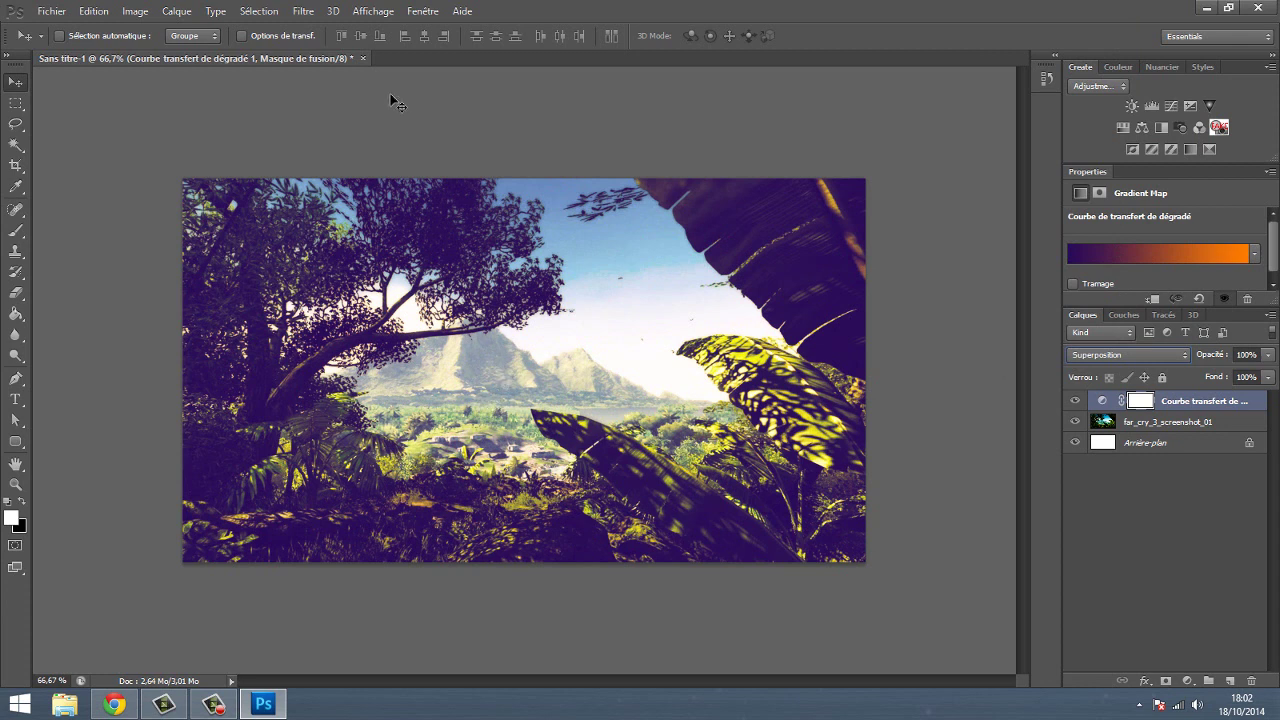
left_click(213, 704)
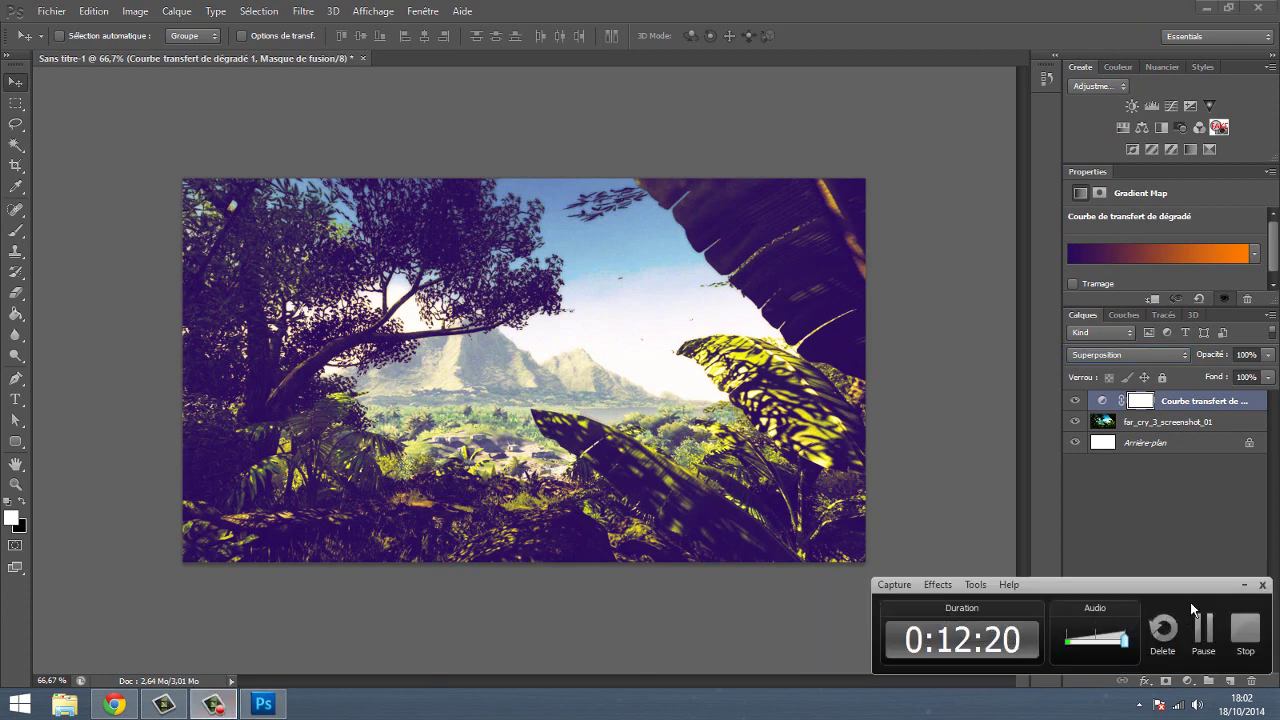